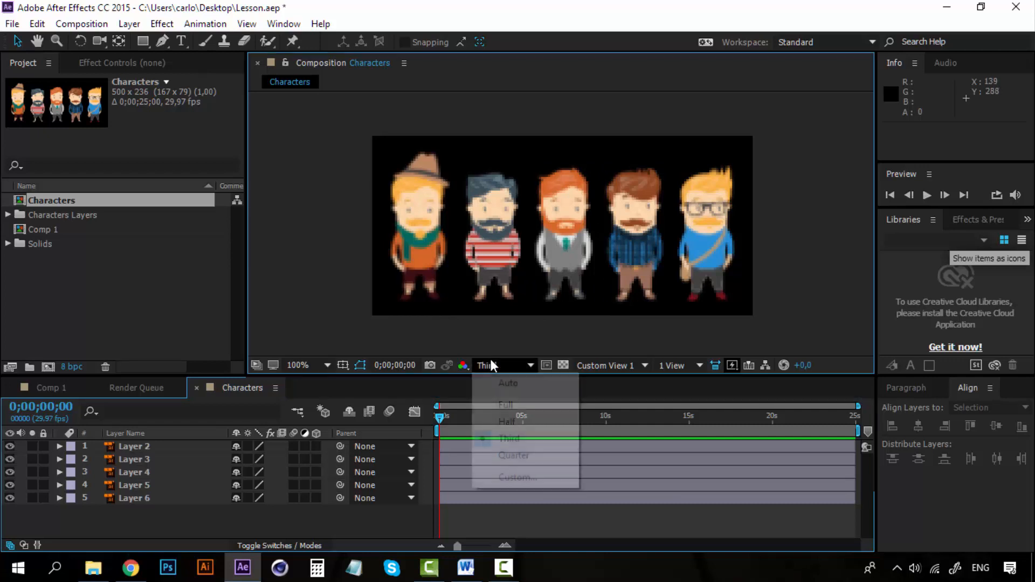
Step: Set the Characters composition's preview resolution to Full and copy its five character layers into Comp 1
click(523, 404)
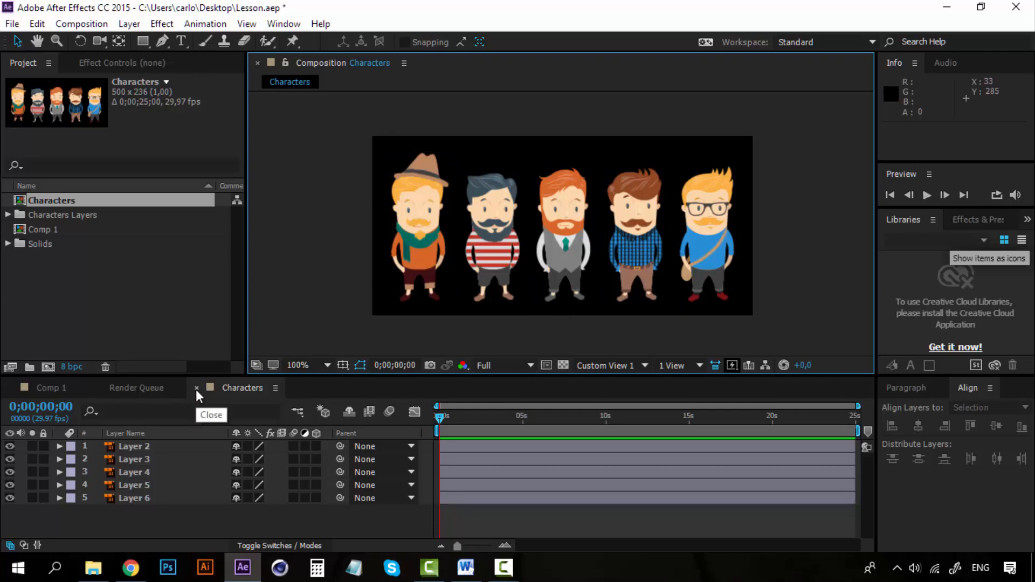
click(144, 445)
shift+click(144, 496)
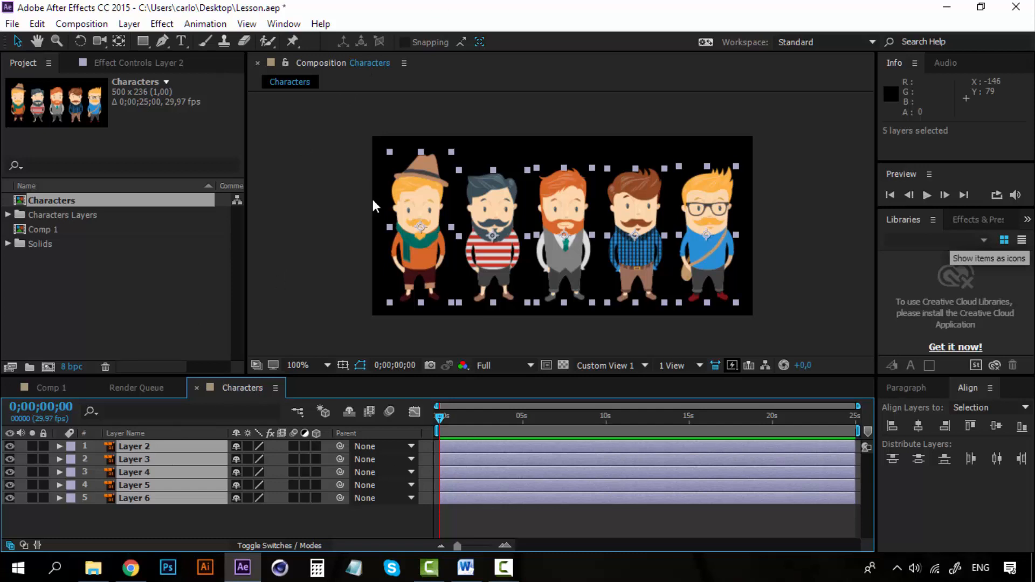
key(ctrl+c)
click(50, 387)
key(ctrl+v)
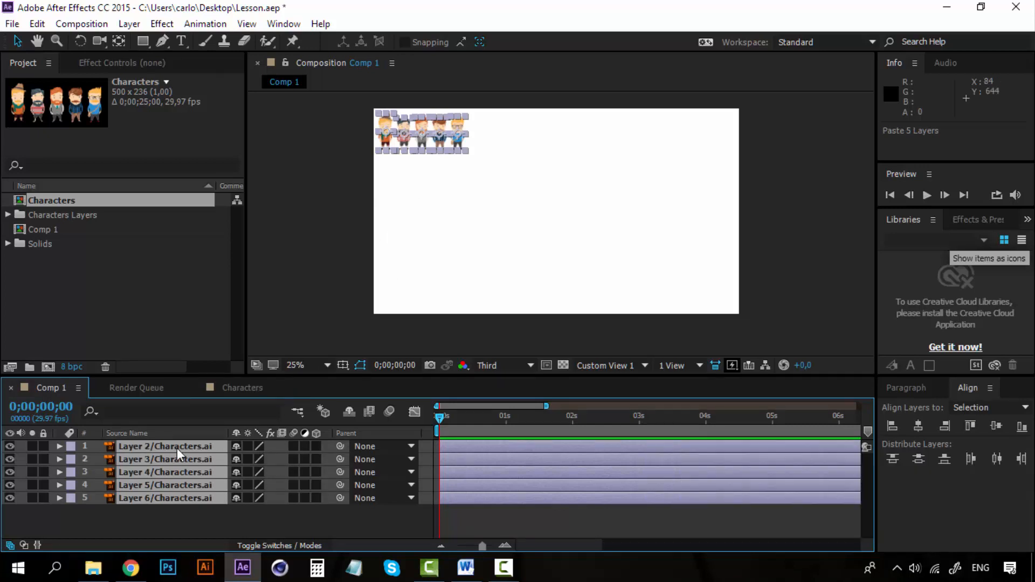
Step: Scale the five pasted character layers to 610% and enable continuous rasterization for them
key(s)
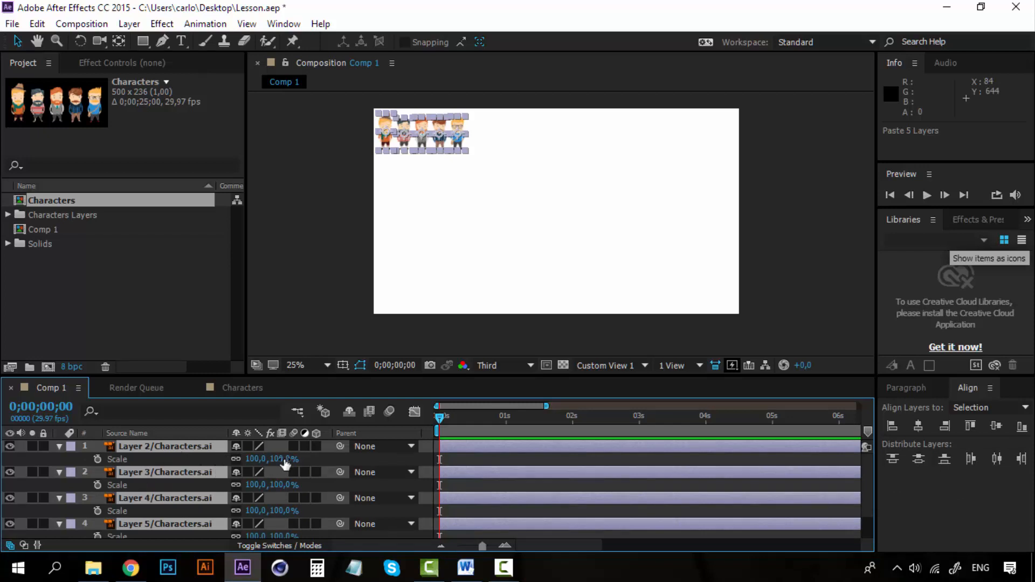
drag(285, 462, 667, 455)
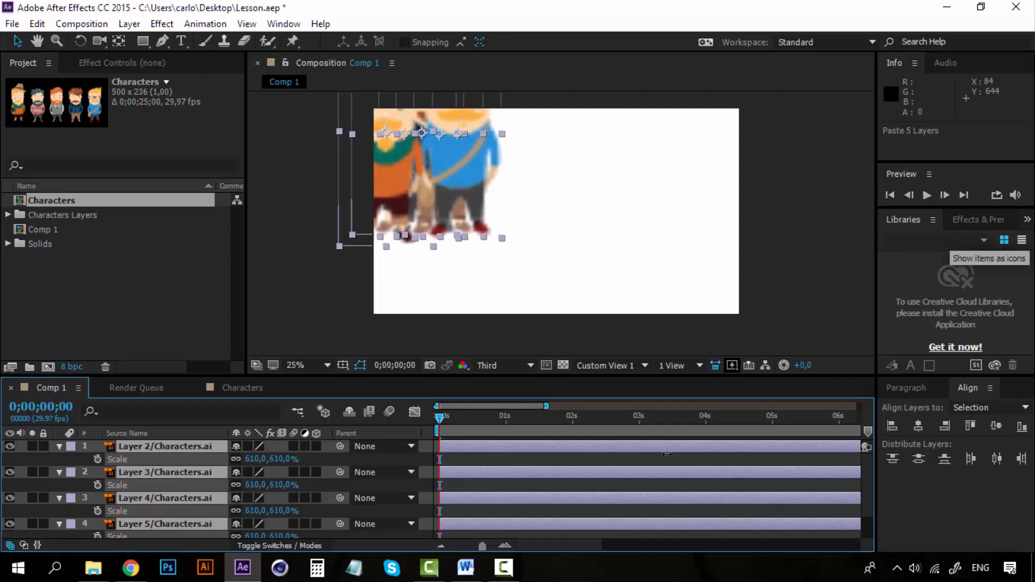
click(247, 447)
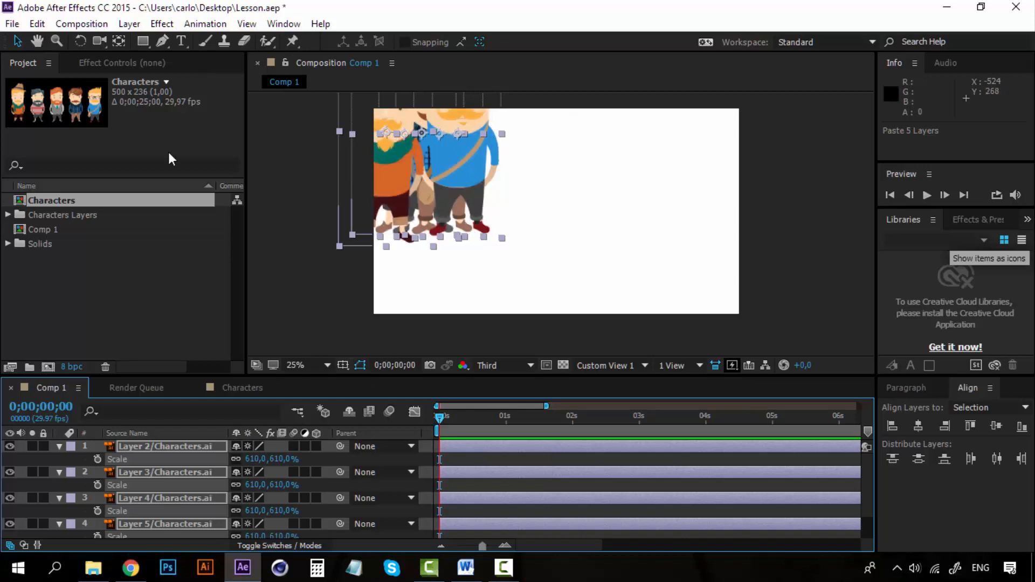
Step: Move the characters together toward the middle of the composition and set their scale to 450%
drag(457, 153, 580, 221)
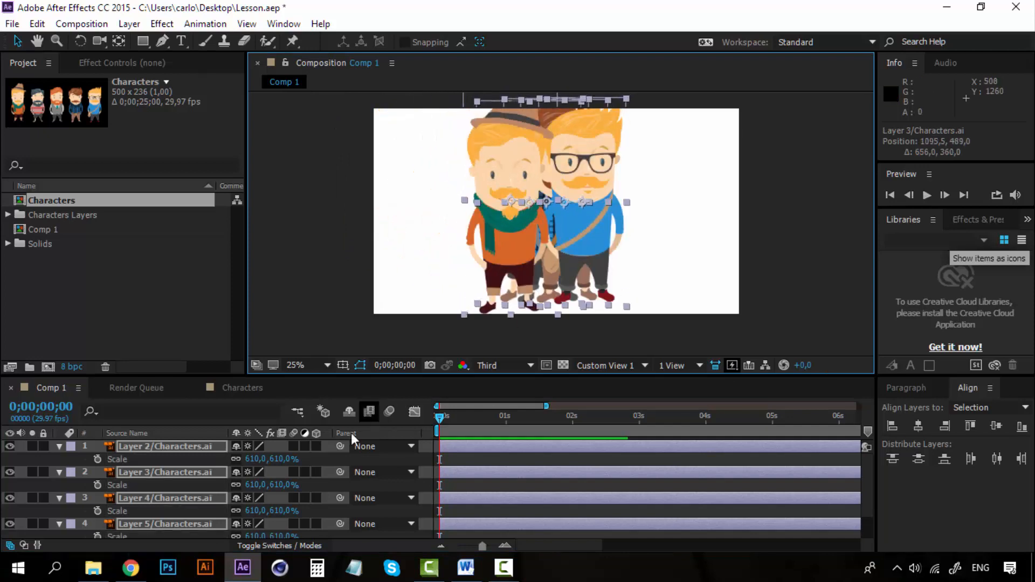
drag(287, 459, 237, 461)
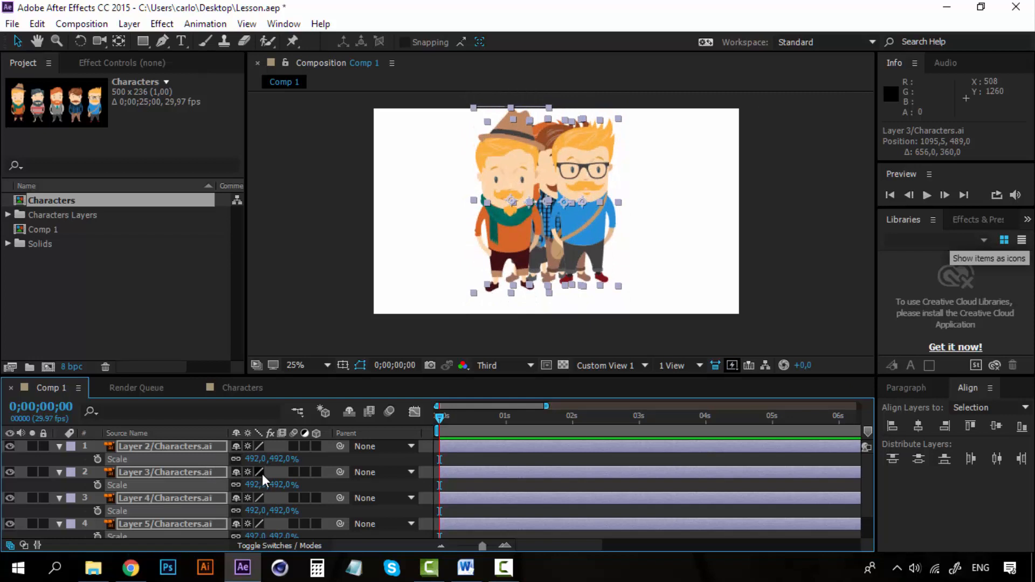
click(281, 459)
text(450)
key(Return)
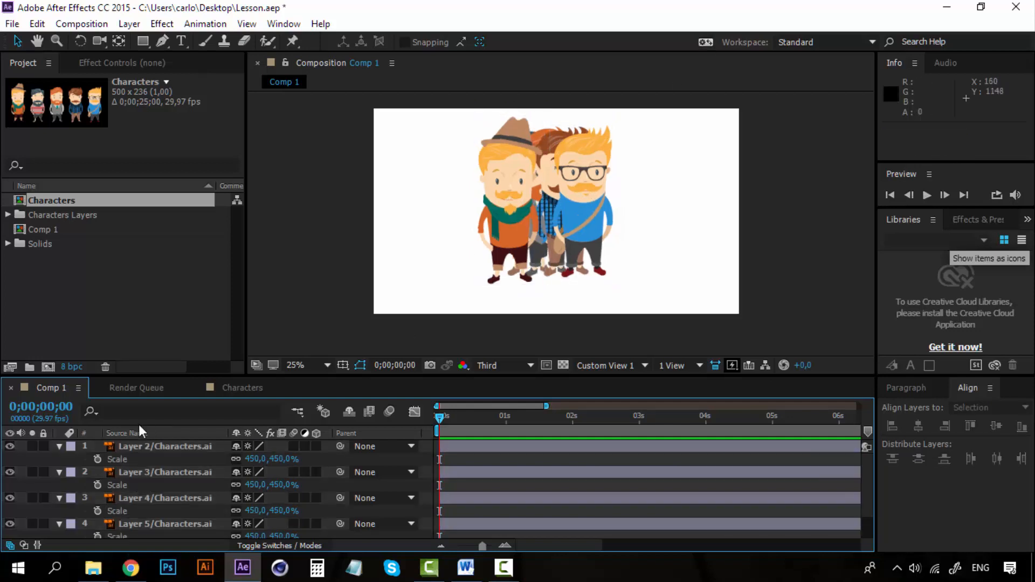
Step: Shift all five character layers together about 48 px right and 64 px down
click(145, 451)
scroll(147, 454, down, 1)
shift+click(151, 518)
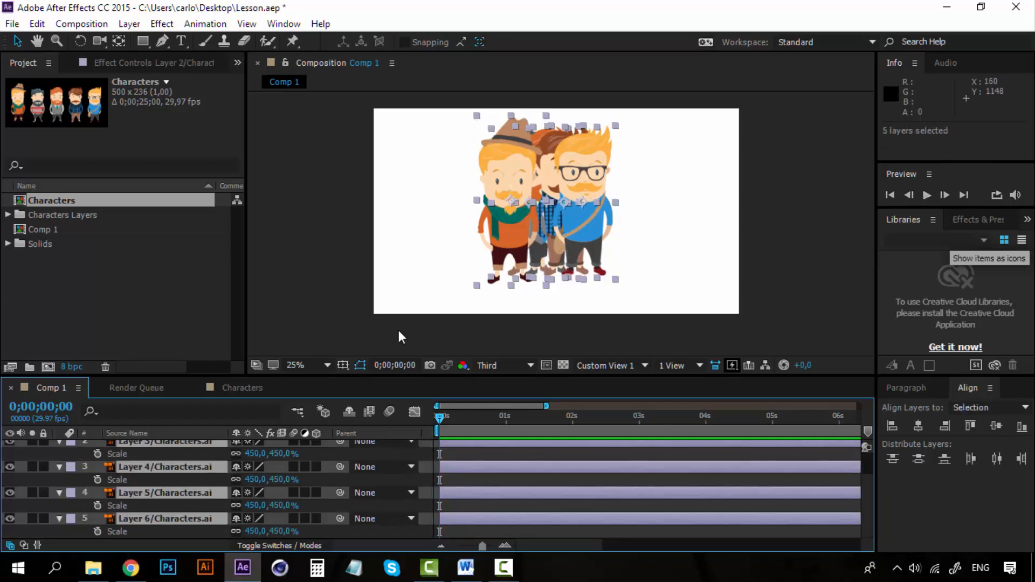
drag(584, 166, 594, 181)
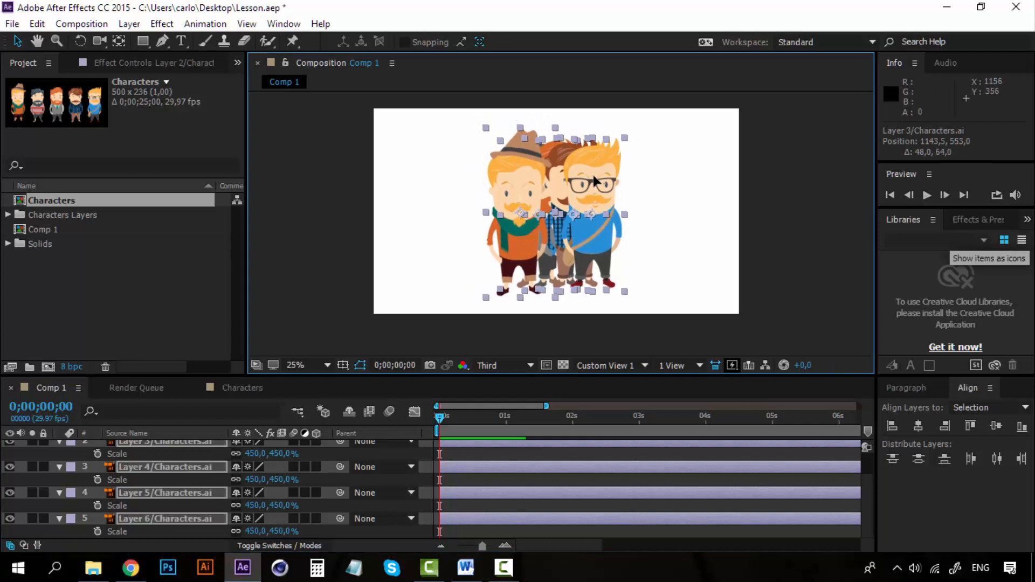
click(715, 199)
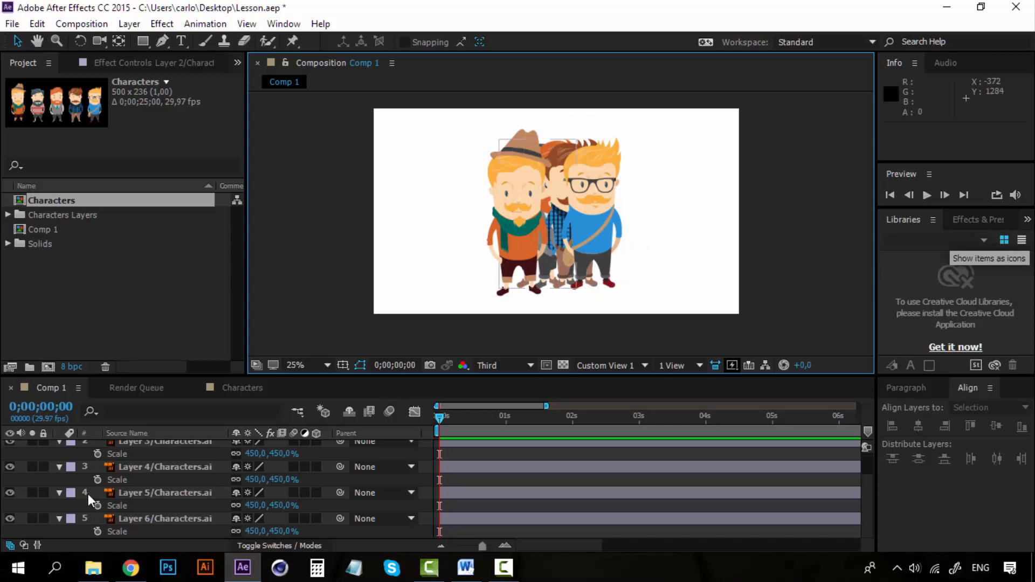
Step: Collapse the displayed scale properties of all five character layers
click(137, 456)
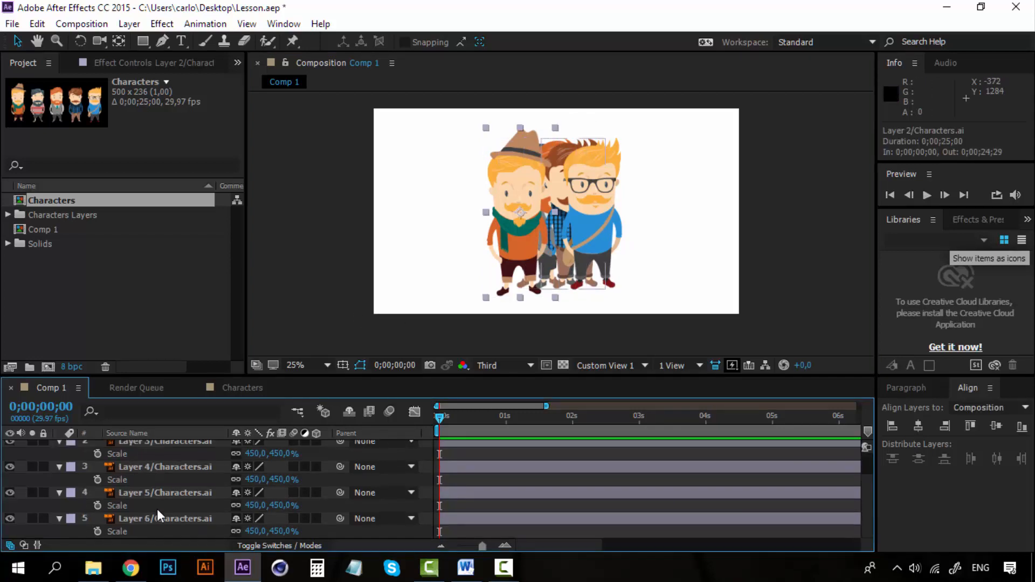
shift+click(155, 520)
click(59, 492)
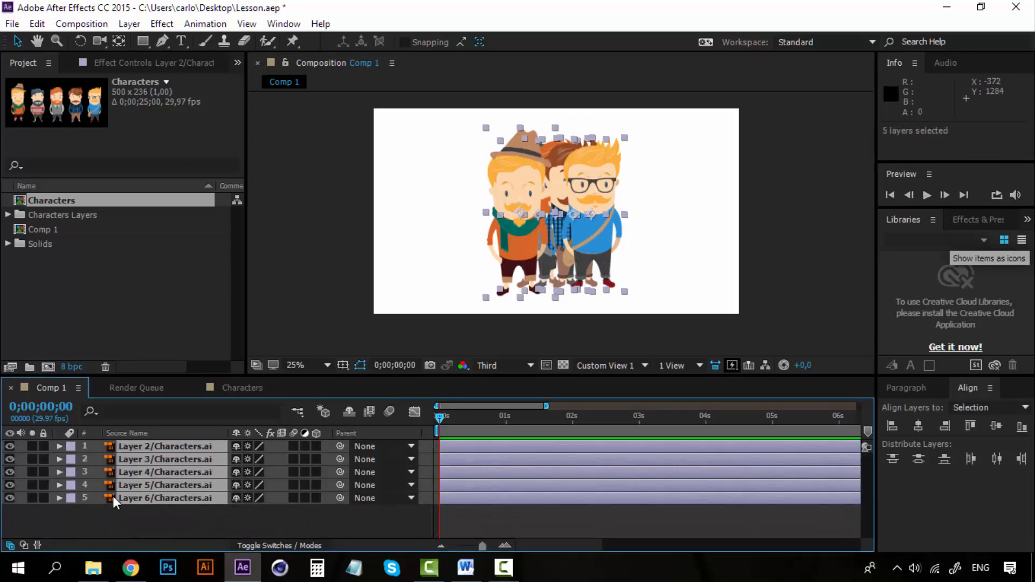
click(150, 506)
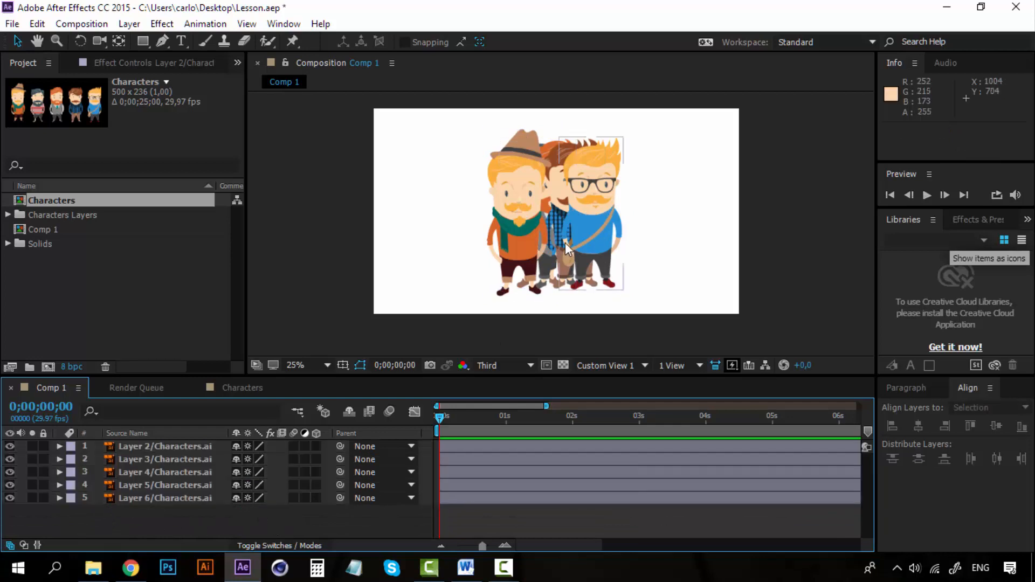
Step: Align the bottom edges of all five character layers to each other
click(160, 498)
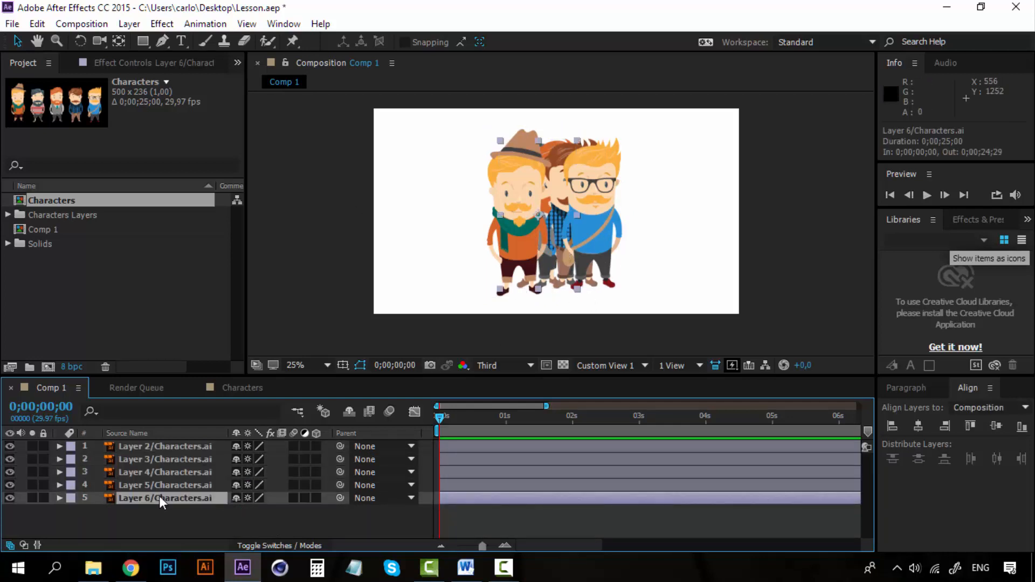
shift+click(172, 447)
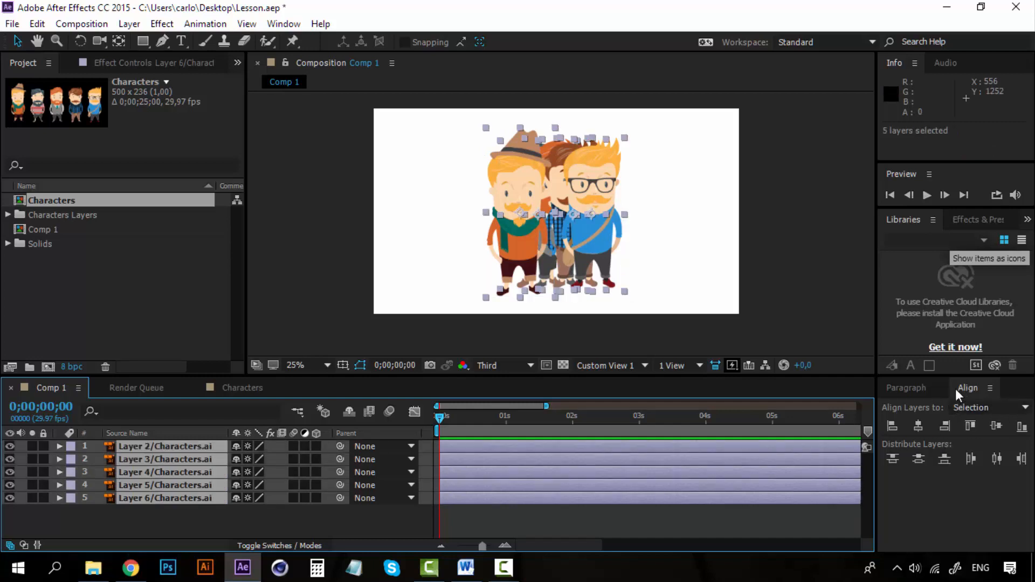
click(284, 25)
click(354, 97)
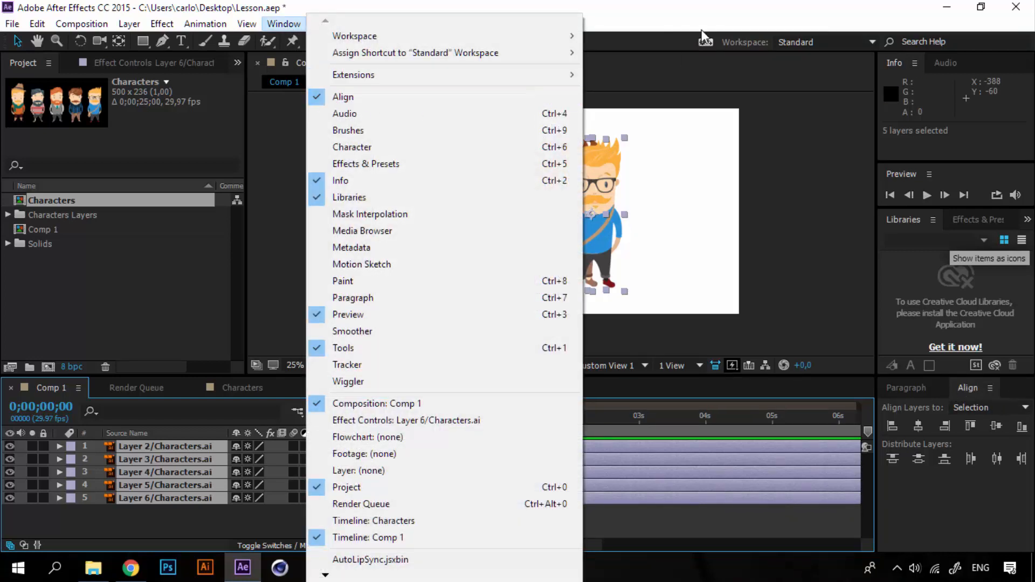
click(1022, 429)
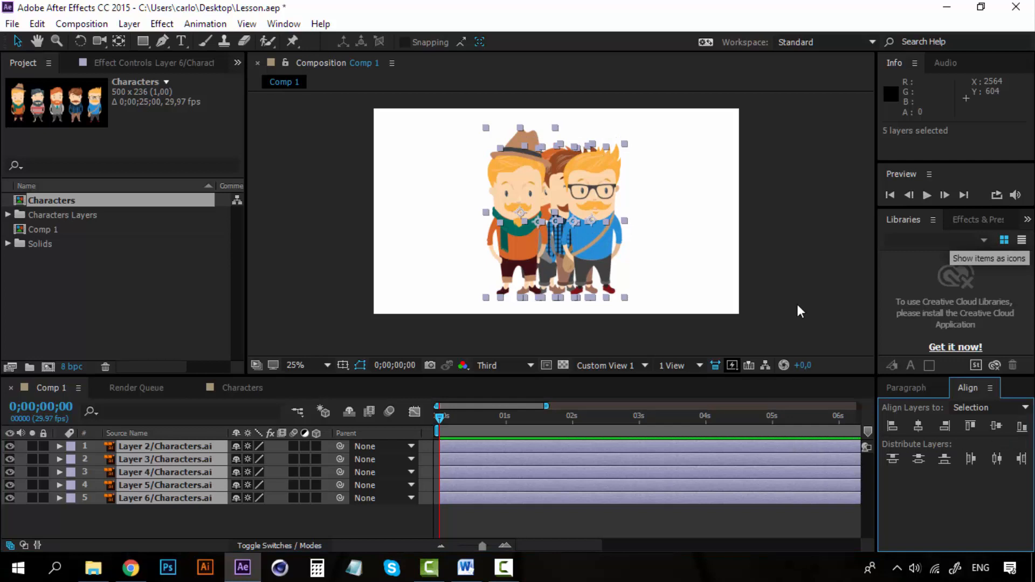
click(465, 321)
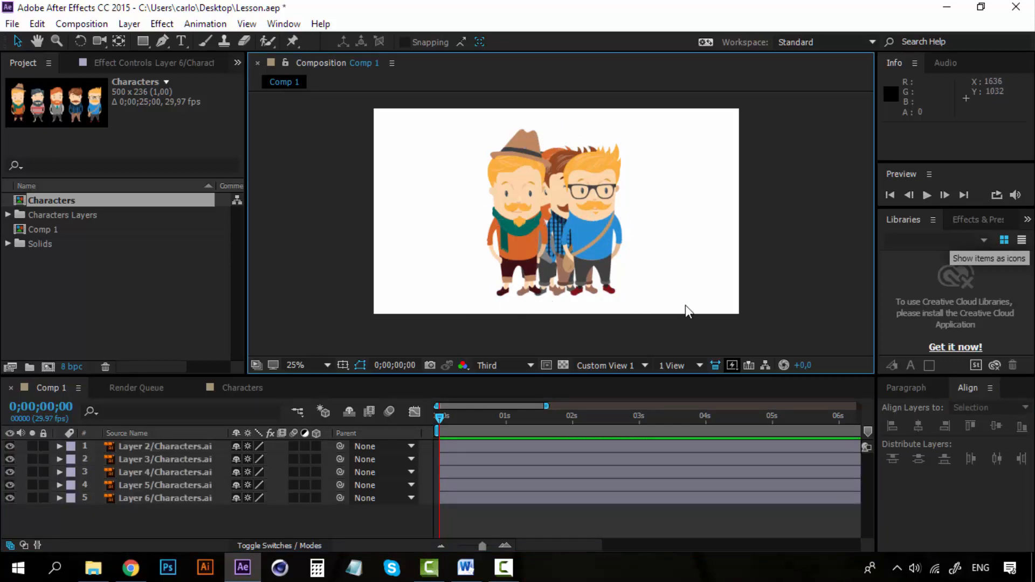
Step: Hide the Layer 2, Layer 3, Layer 4 and Layer 5 characters so only Layer 6 is shown
click(235, 511)
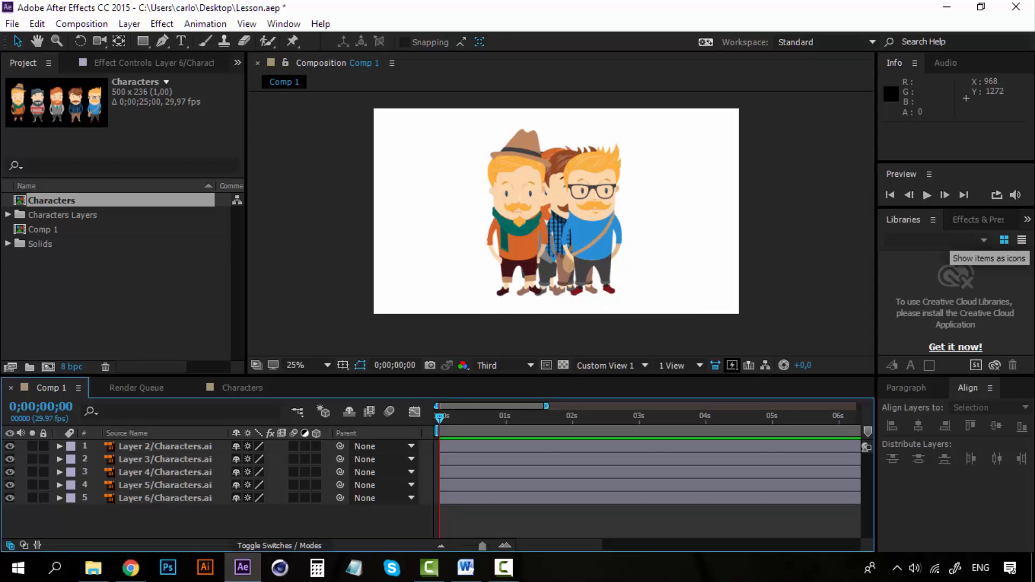
click(10, 446)
click(9, 446)
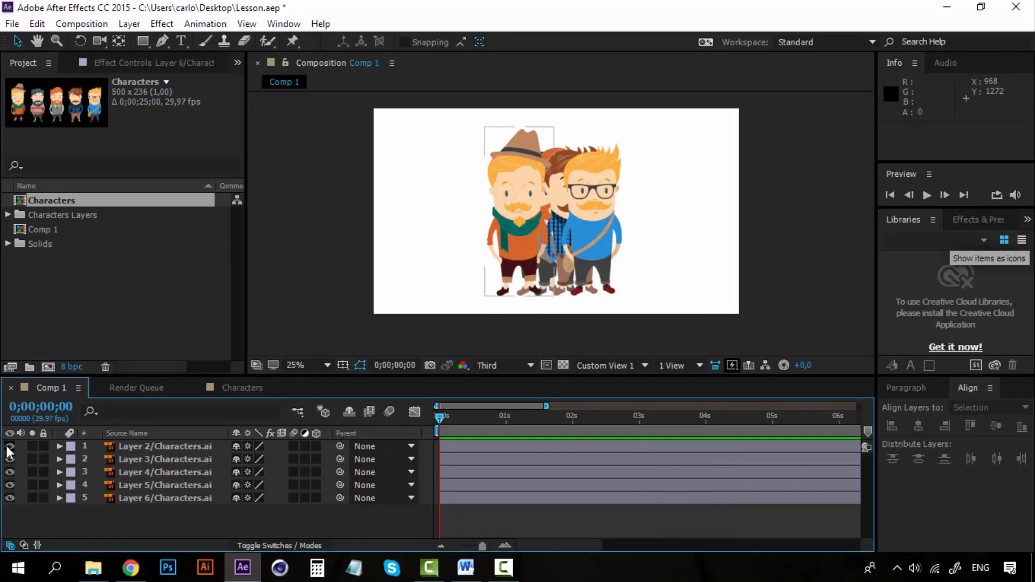
click(9, 483)
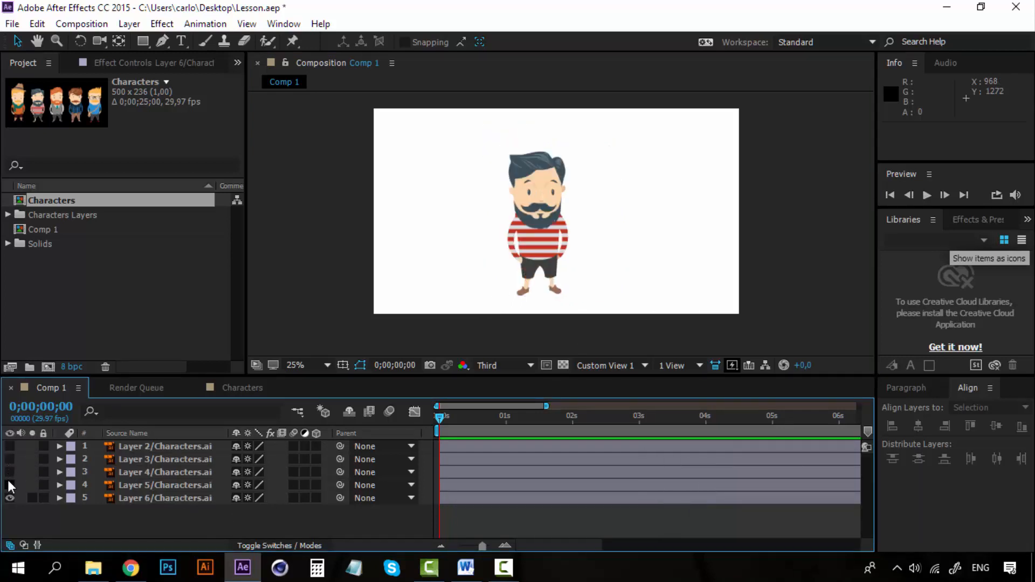
Step: Move the Layer 6 character about 100 px right to the horizontal middle of the composition
click(538, 189)
drag(531, 171, 551, 171)
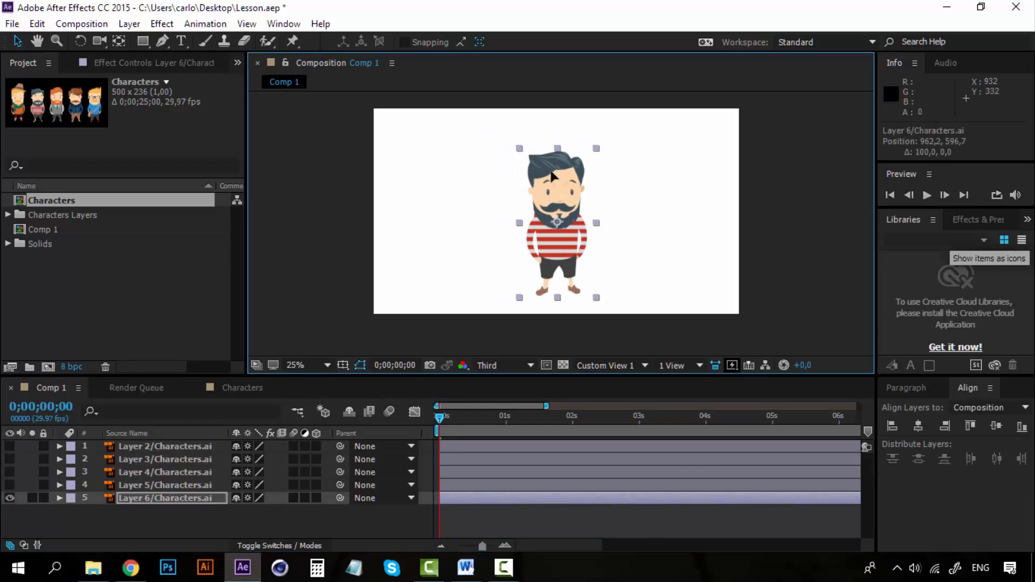
click(771, 222)
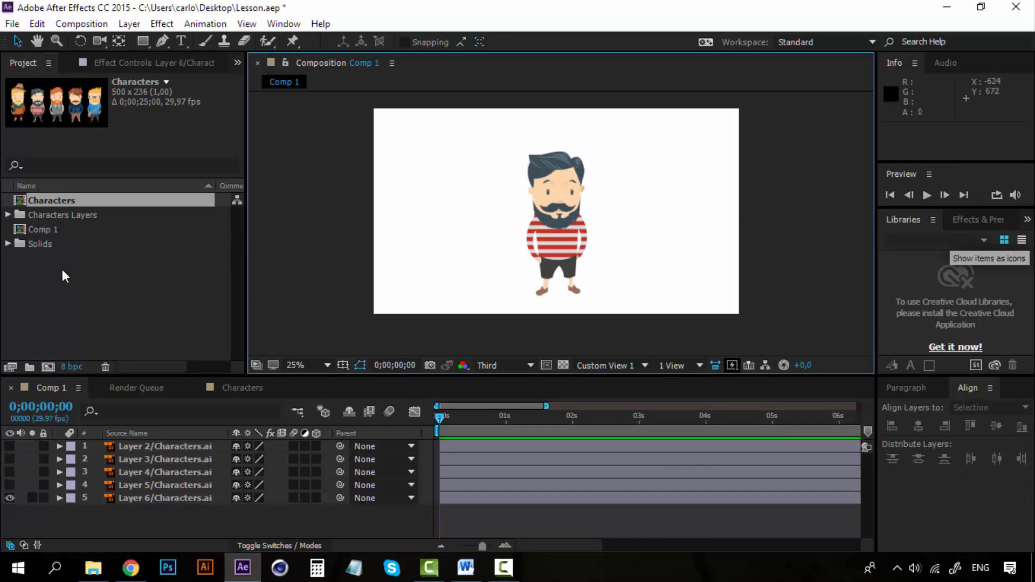
Step: Create a new shape layer and place it beneath all the character layers
click(138, 23)
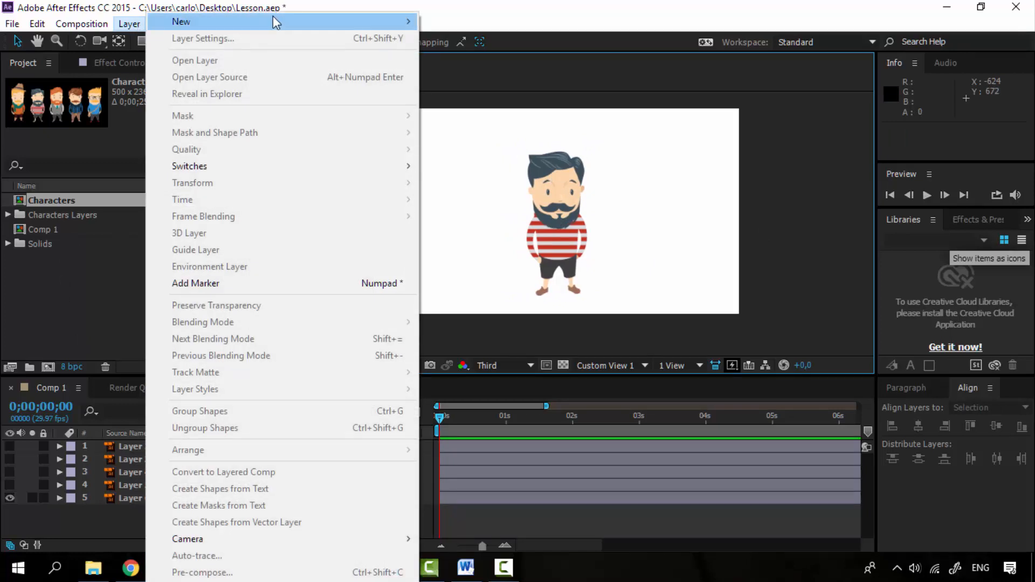
mouse_move(397, 22)
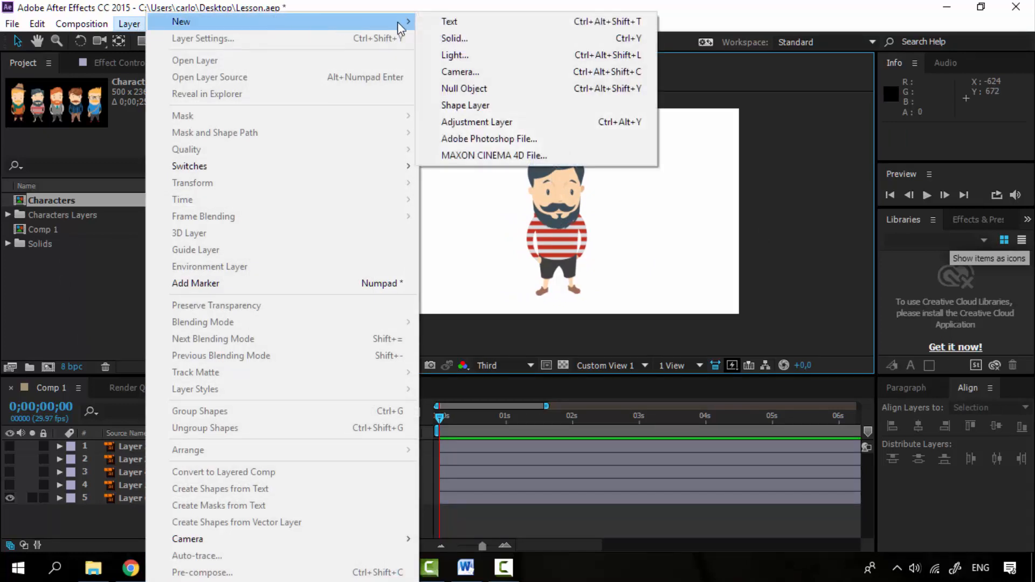
click(493, 105)
drag(146, 444, 170, 526)
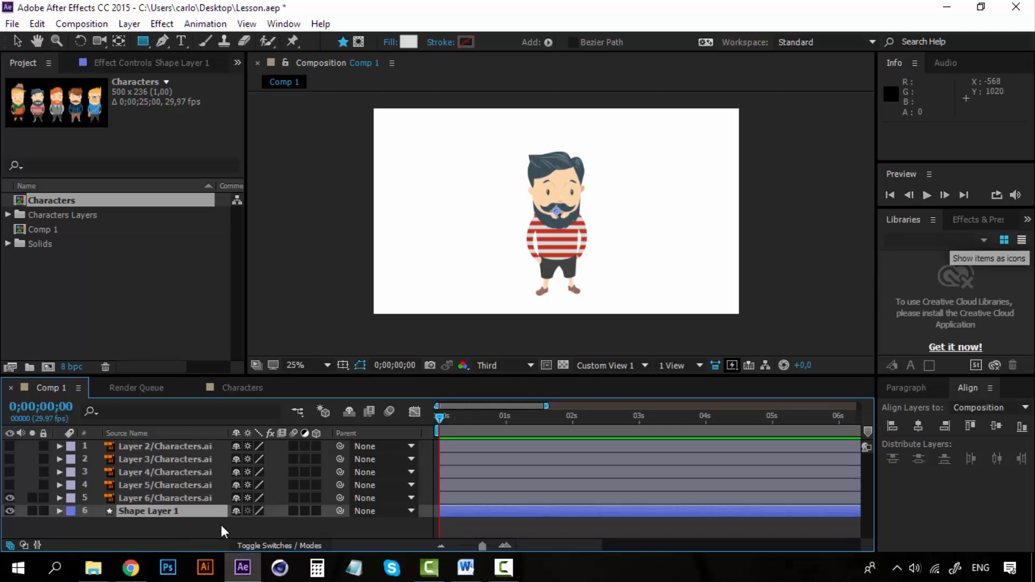
Step: Make the shape layer 3D and view the composition through Active Camera
click(315, 511)
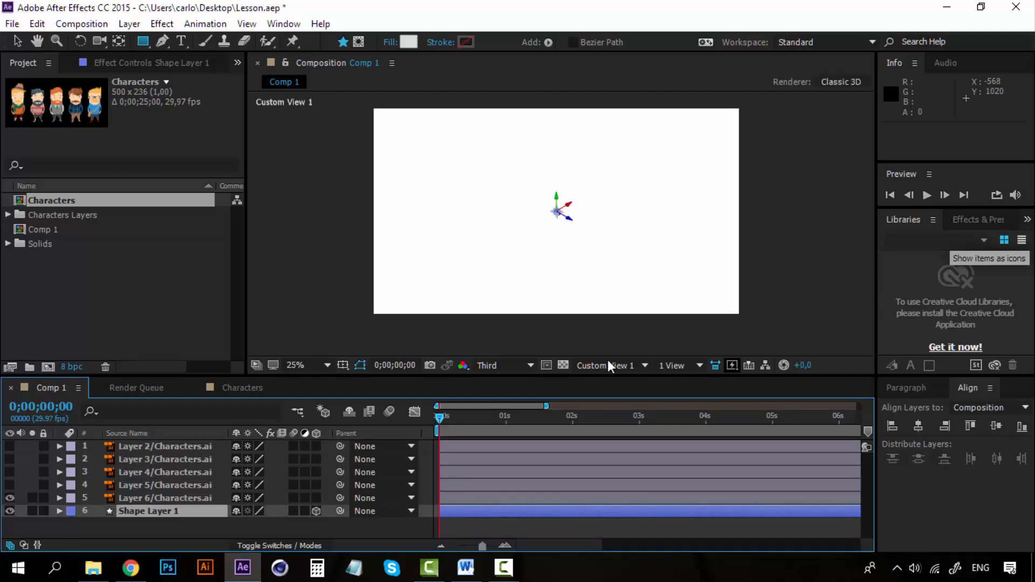
click(645, 366)
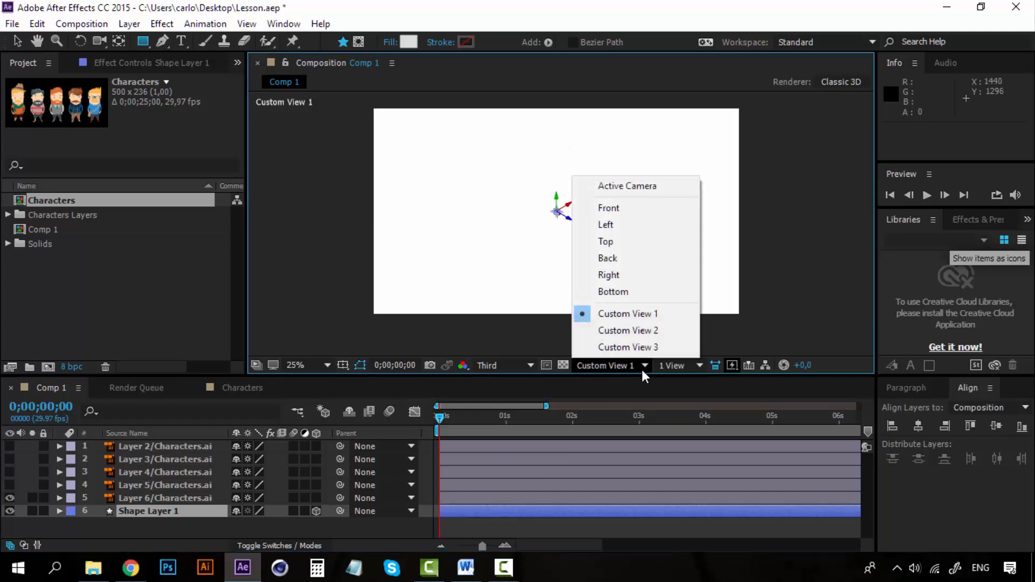
click(637, 187)
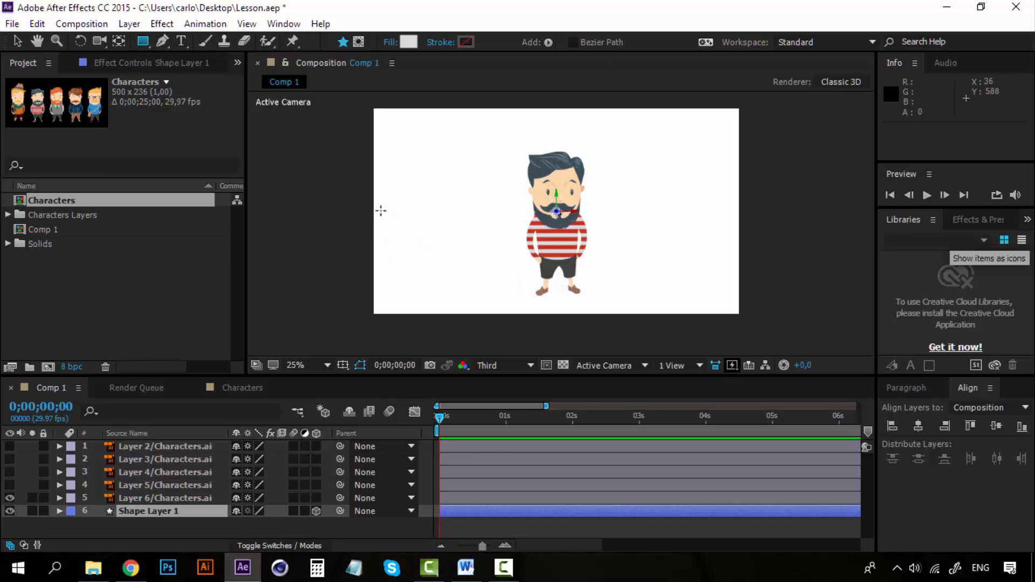
Step: Draw a rectangle about 1880 by 916 px on the shape layer behind the character and enlarge it past all composition edges
drag(380, 136, 736, 310)
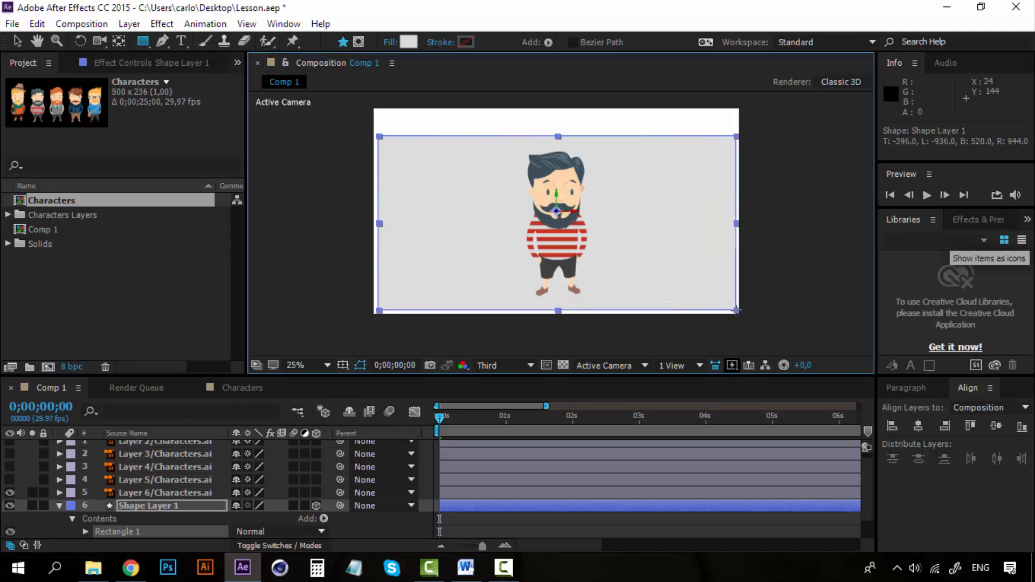
scroll(485, 219, down, 1)
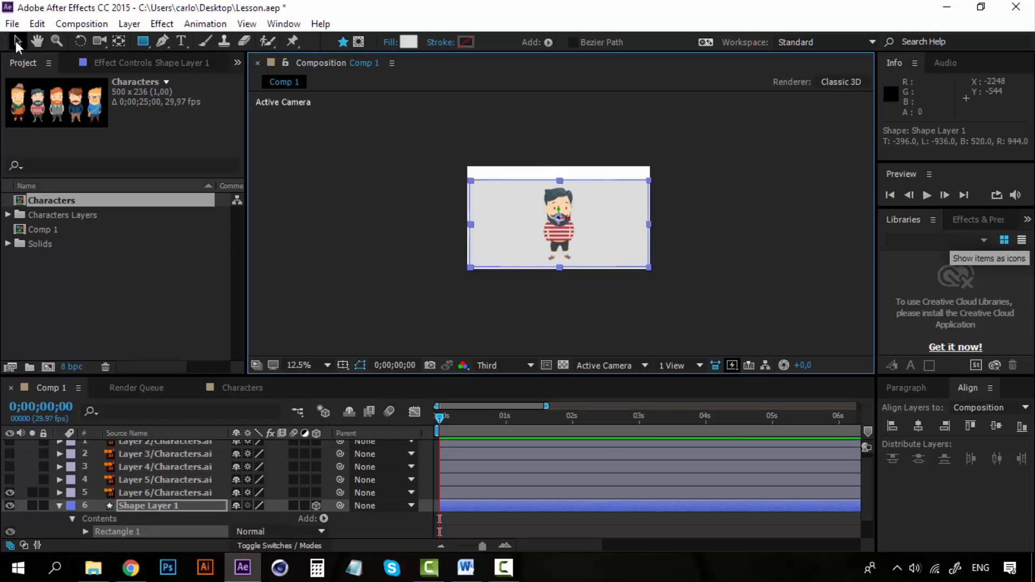
click(16, 40)
drag(559, 180, 560, 99)
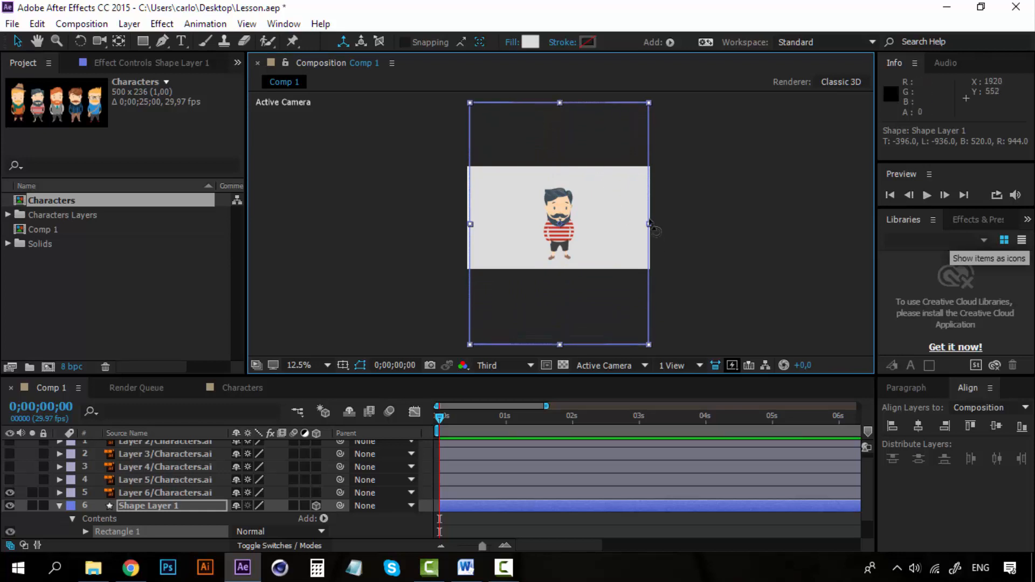
drag(648, 224, 710, 224)
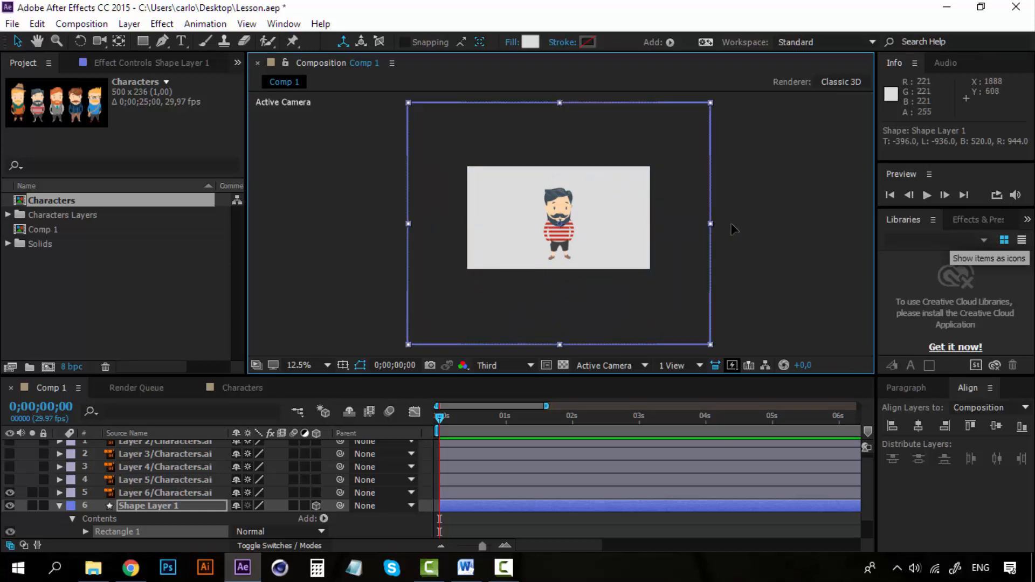
Step: Enlarge the background rectangle much further beyond the composition edges, mainly in height and slightly in width
key(comma)
key(comma)
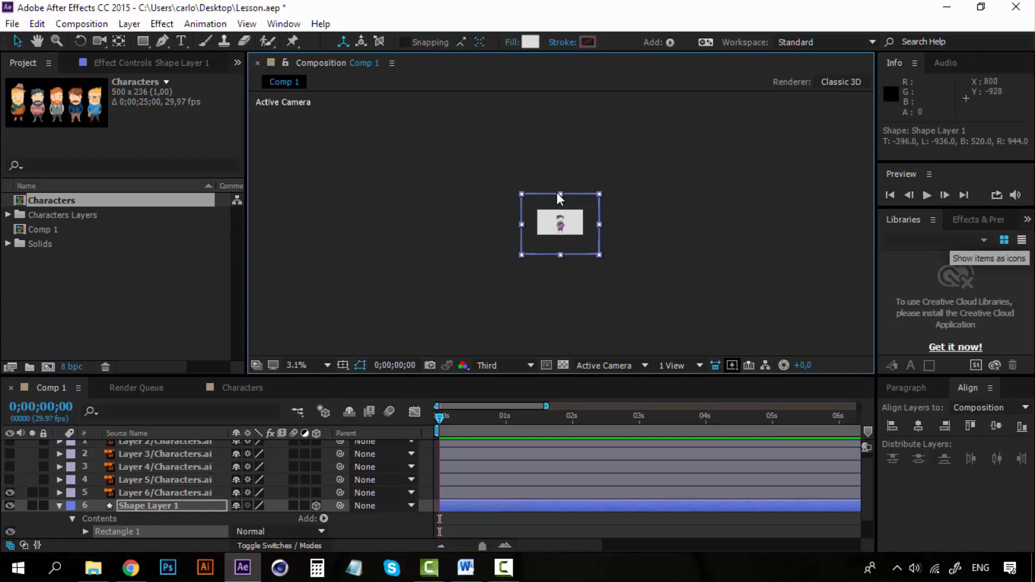
drag(560, 190, 561, 153)
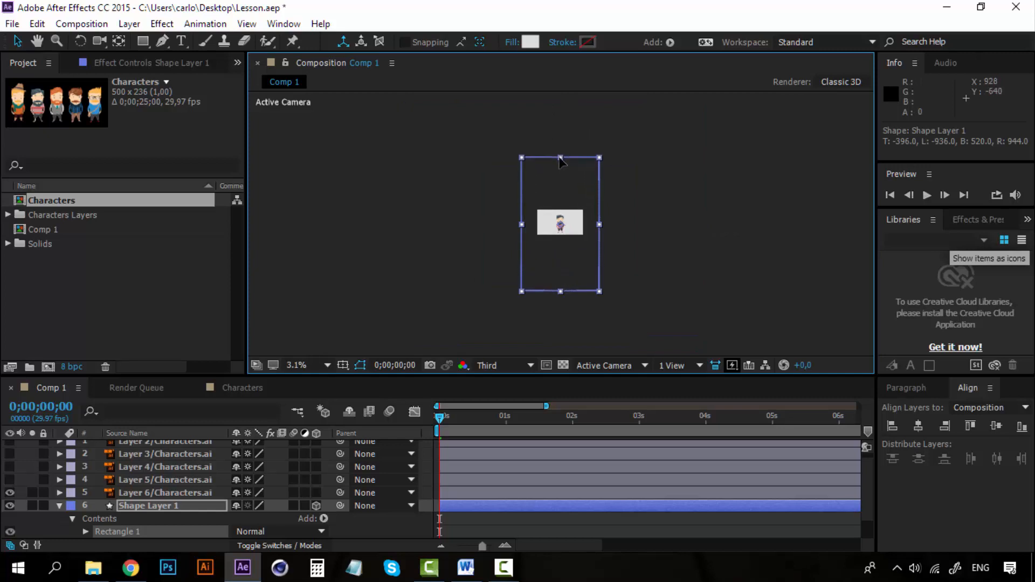
mouse_move(600, 225)
mouse_down()
mouse_move(615, 224)
mouse_move(601, 225)
mouse_up()
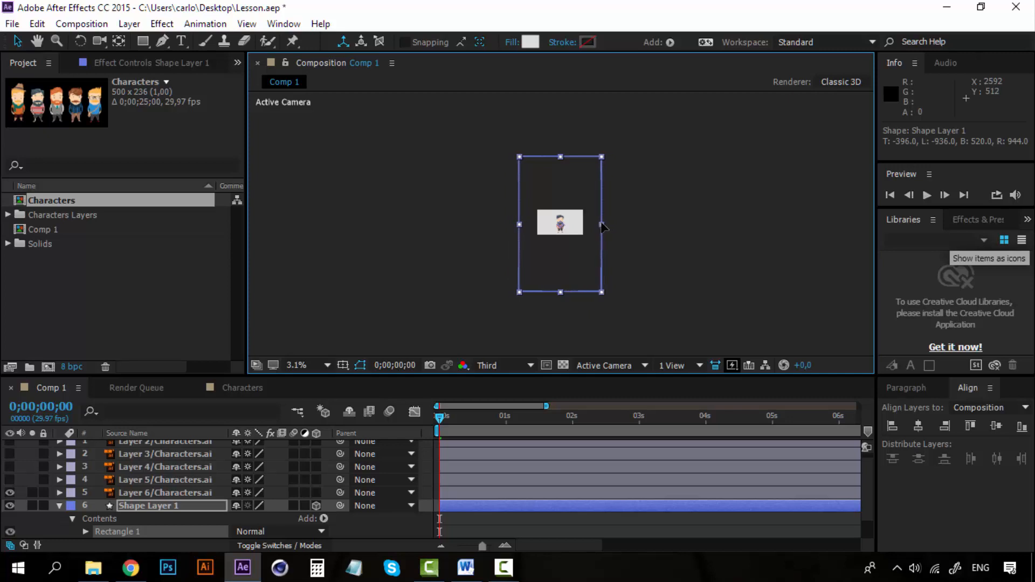
Step: Switch the composition's 3D view from Active Camera to Custom View 1
scroll(561, 229, up, 1)
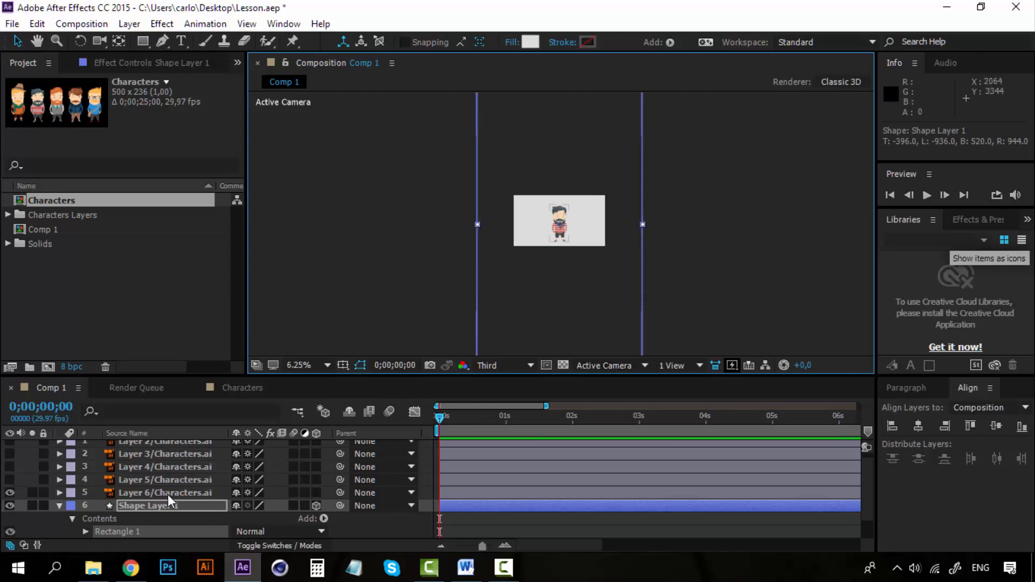
scroll(167, 493, up, 1)
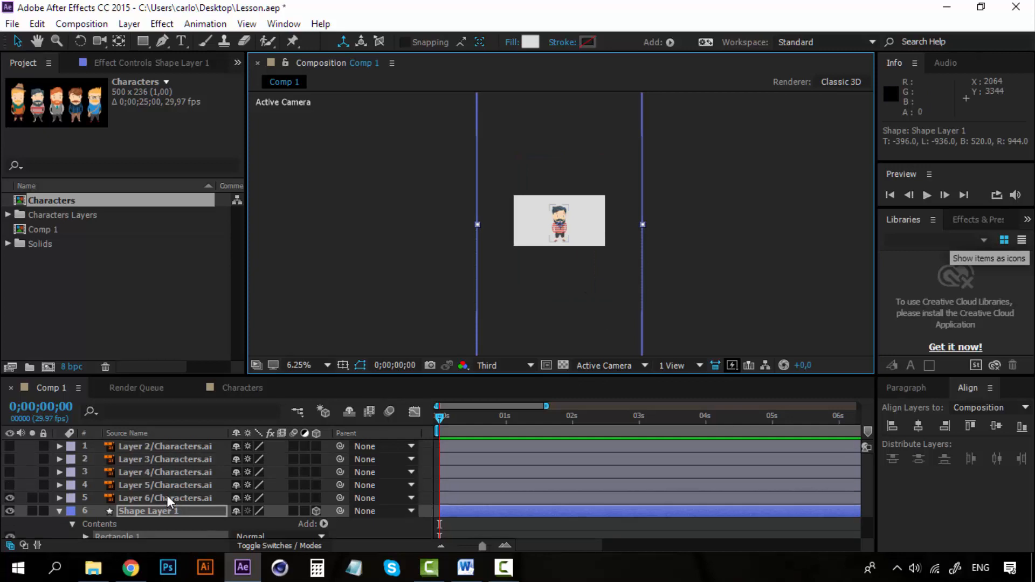
click(636, 360)
click(636, 309)
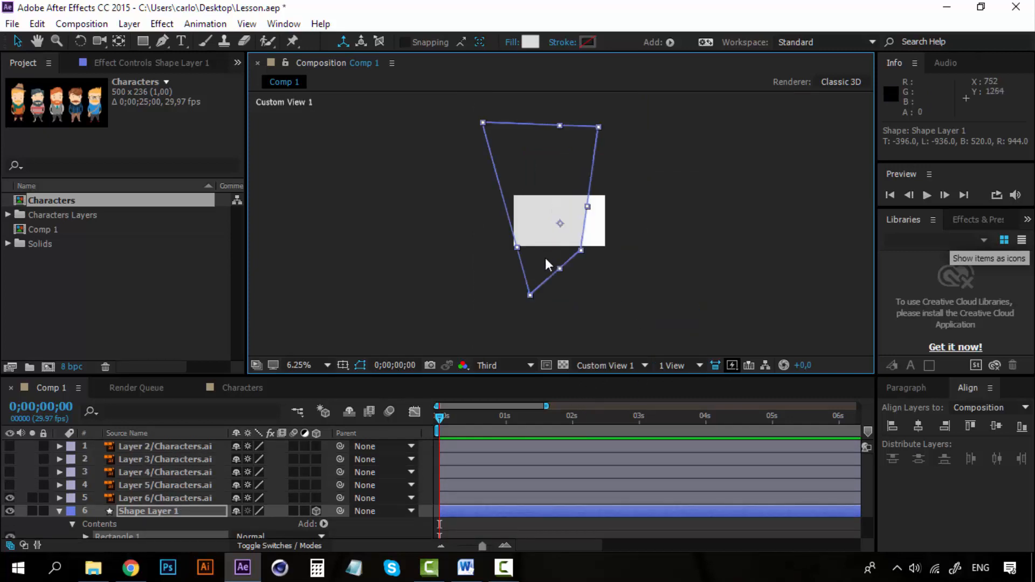
Step: Make the Layer 6 character a 3D layer and check it against the background shape
scroll(493, 535, down, 3)
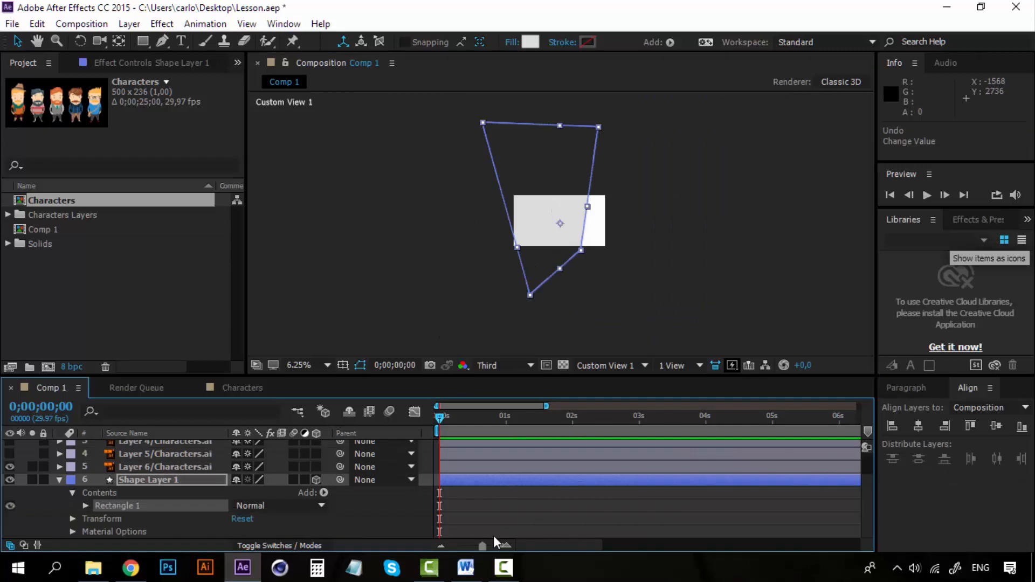
click(141, 467)
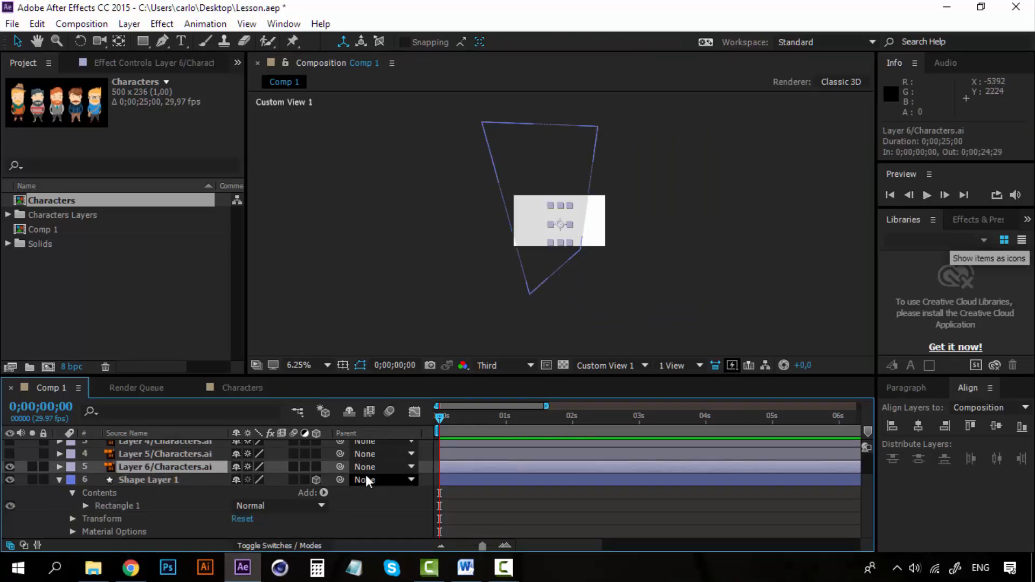
click(316, 467)
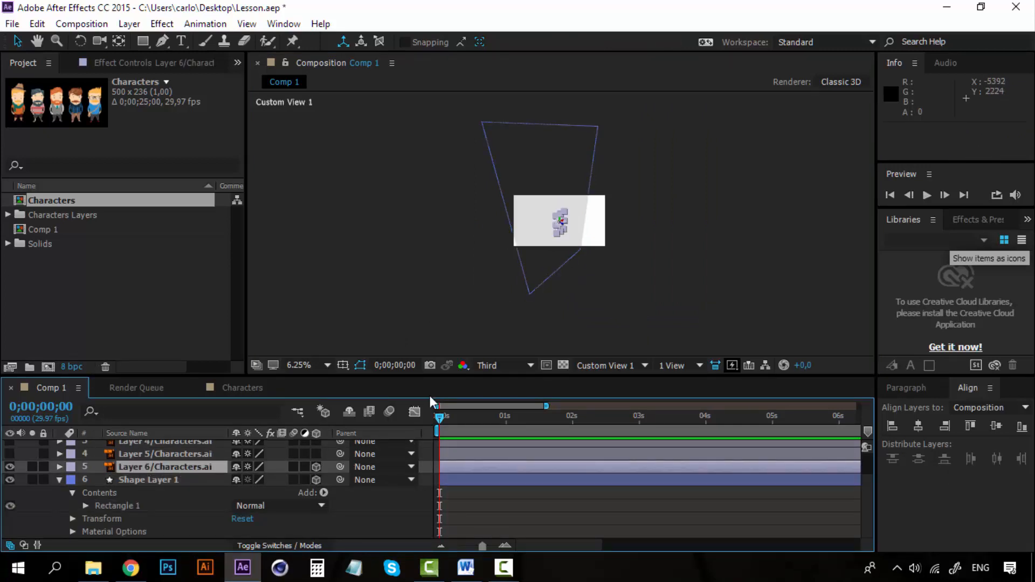
scroll(577, 247, up, 1)
click(737, 248)
scroll(590, 237, up, 2)
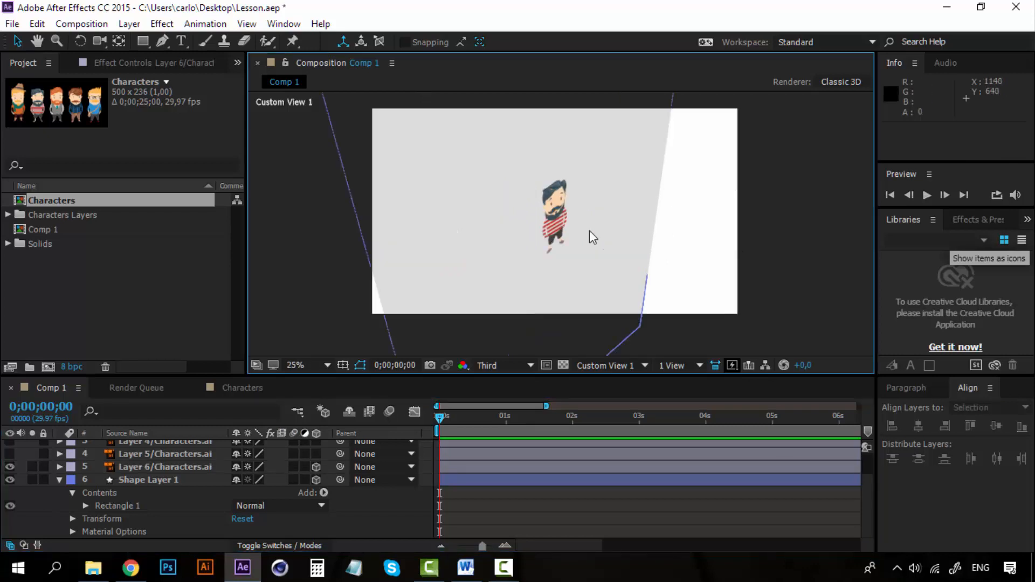
scroll(587, 241, down, 2)
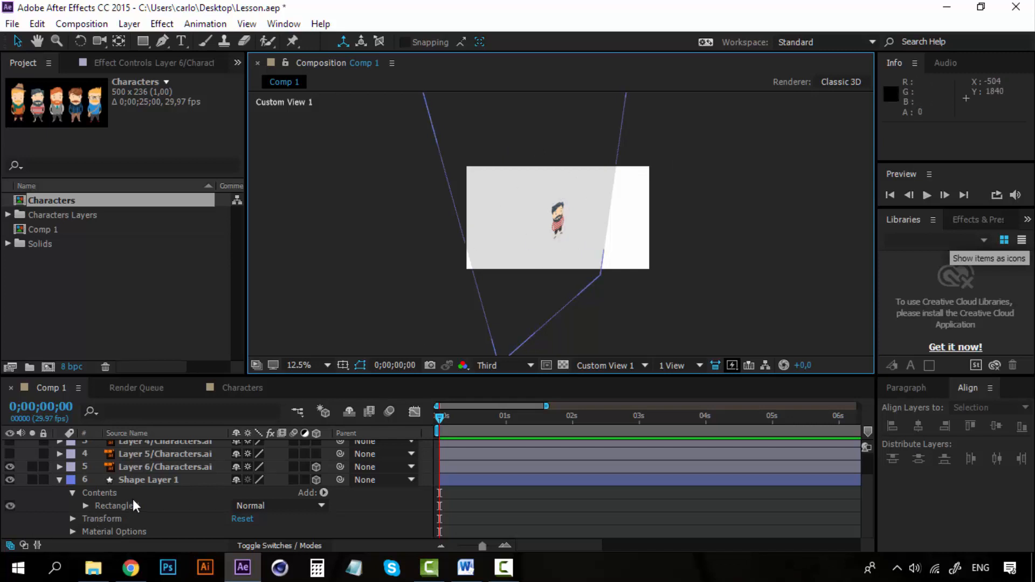
Step: Lay Shape Layer 1 flat by setting its X Rotation to -90°
click(142, 481)
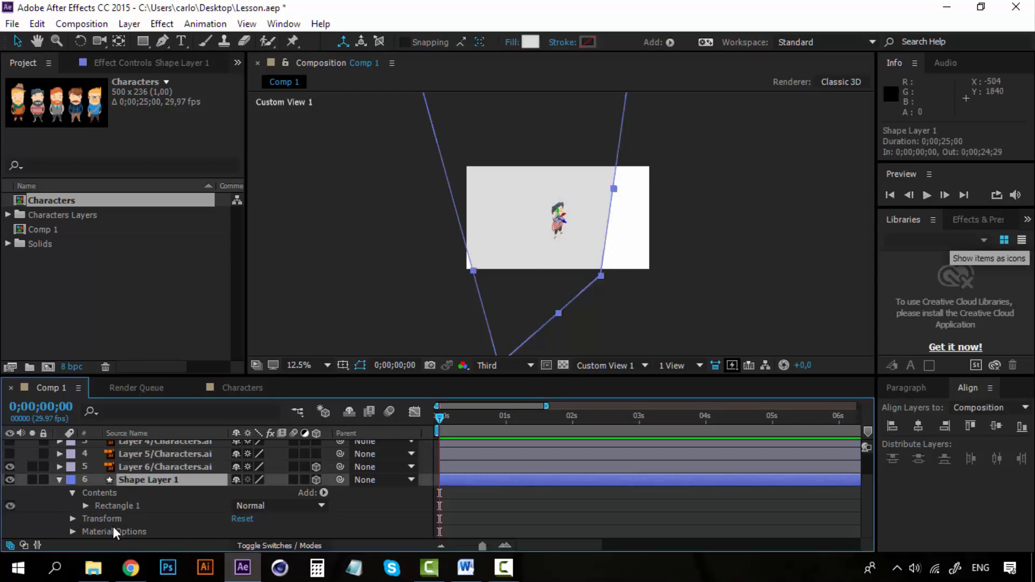
click(72, 518)
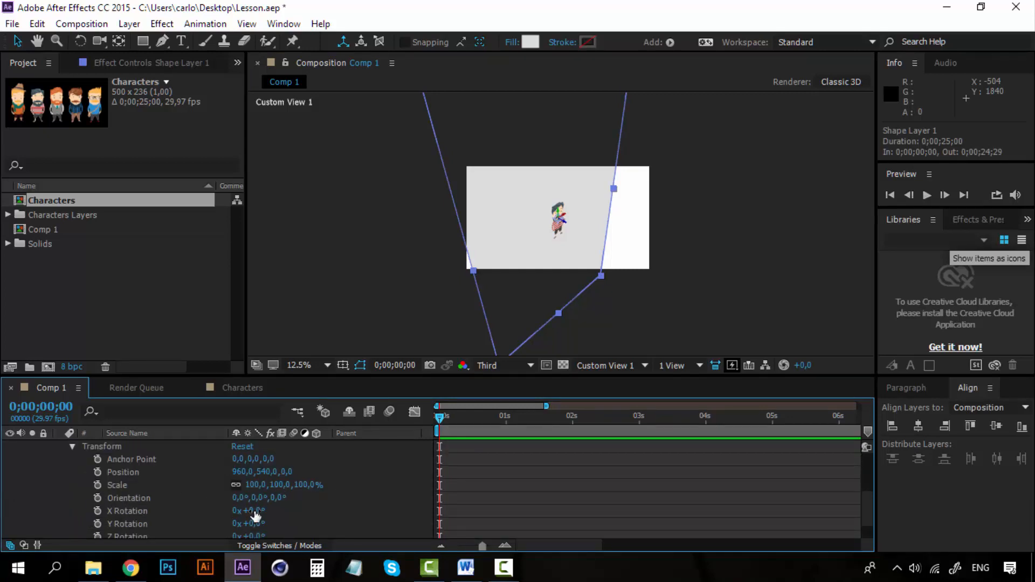
drag(260, 517, 173, 502)
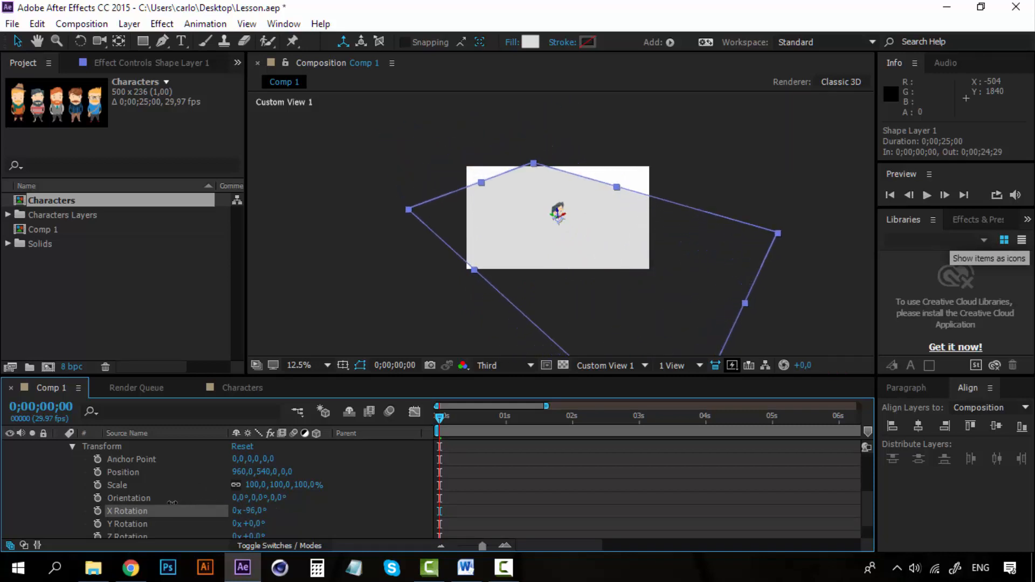
click(253, 511)
text(-90)
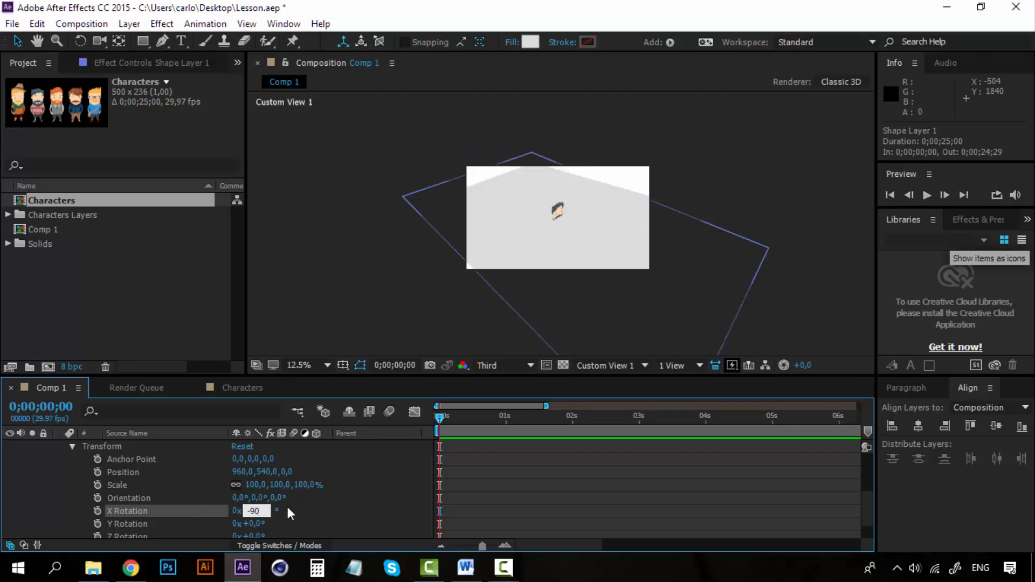
key(Return)
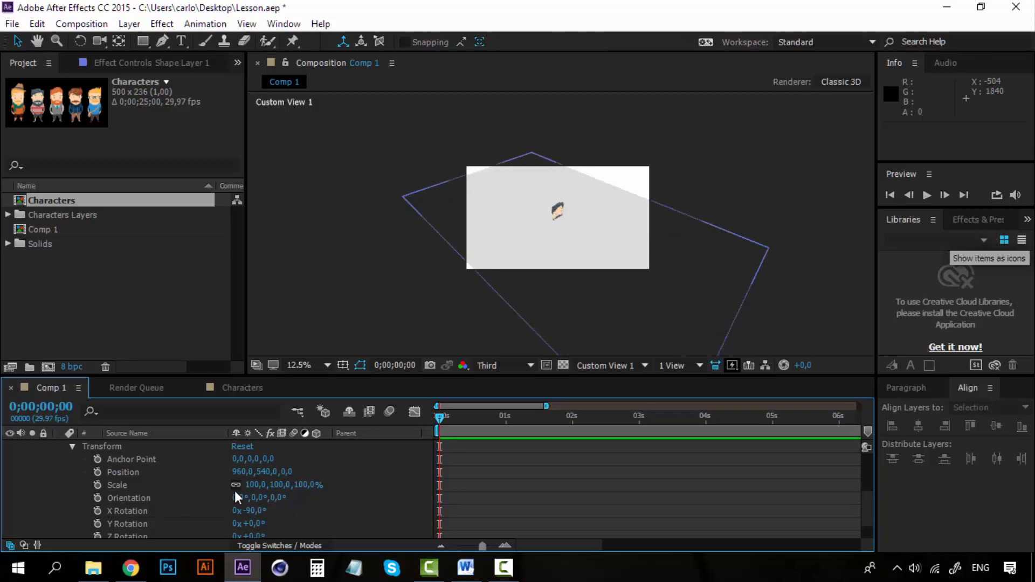
Step: Lower the flat shape layer to a Y position of 977 so it sits under the character's feet
drag(262, 471, 869, 462)
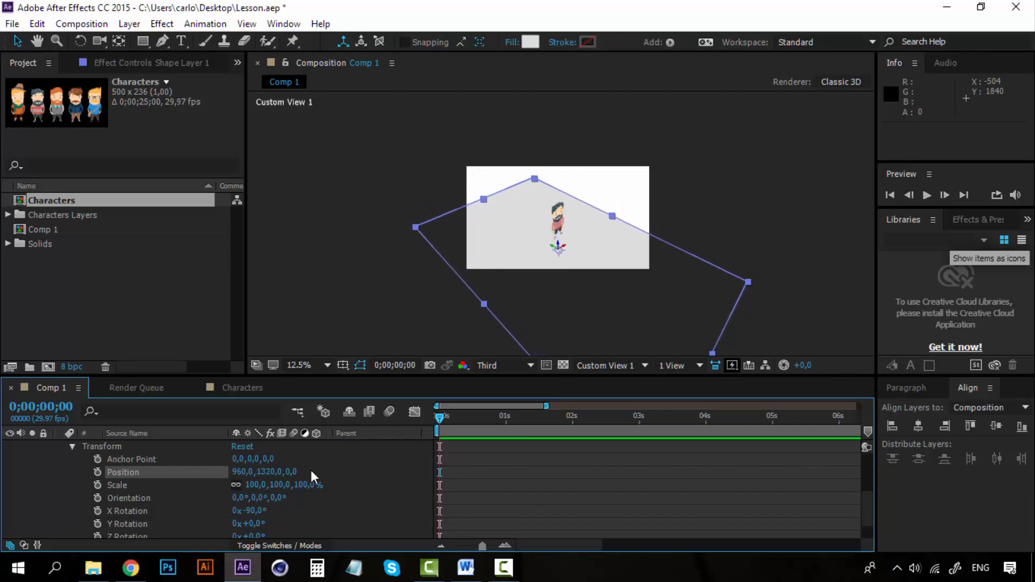
drag(265, 471, 110, 471)
scroll(560, 260, up, 3)
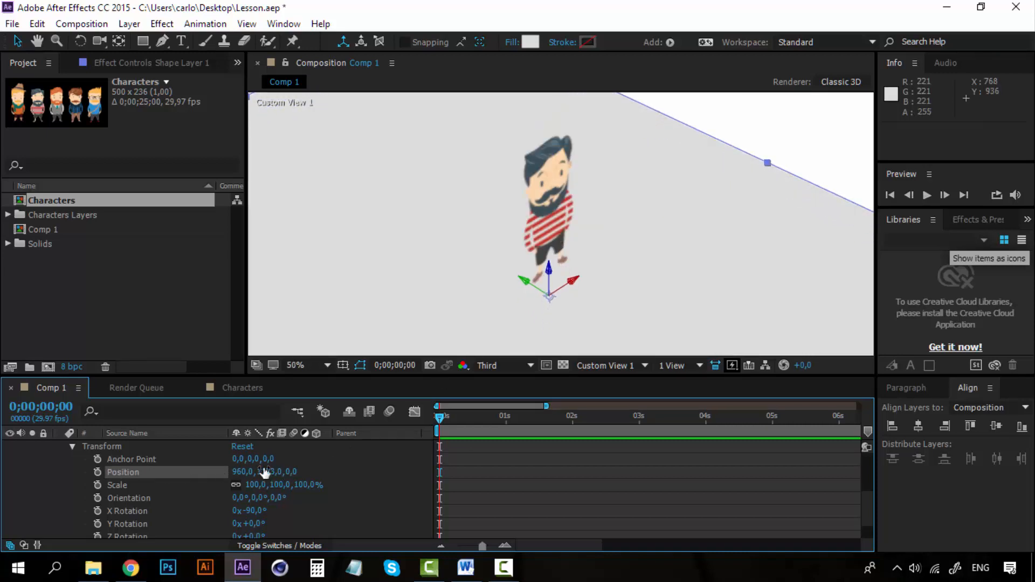
drag(267, 472, 161, 472)
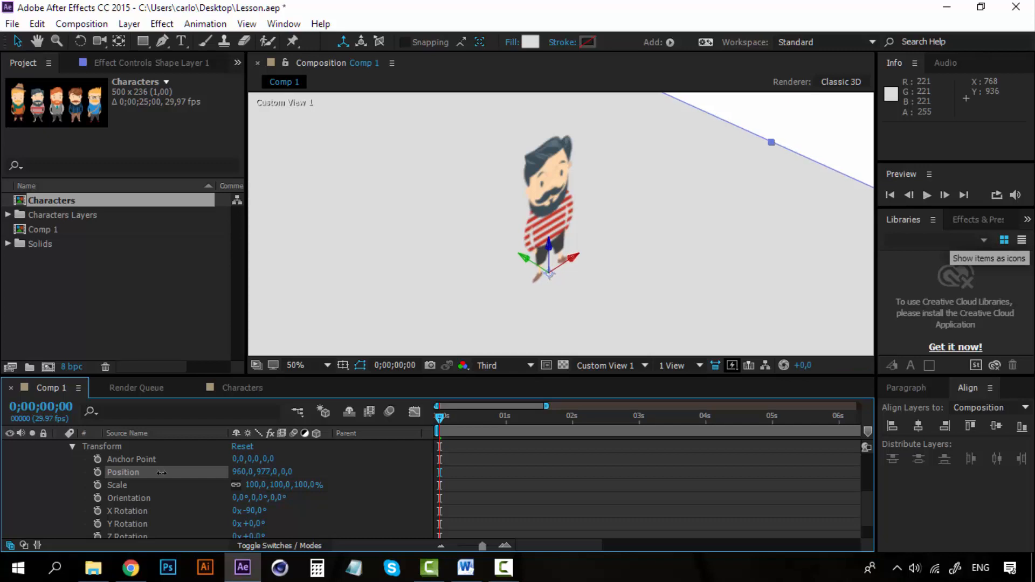
Step: Stretch the flat shape layer to about 273% in X and 259% in Y scale to widen the ground
scroll(626, 185, down, 4)
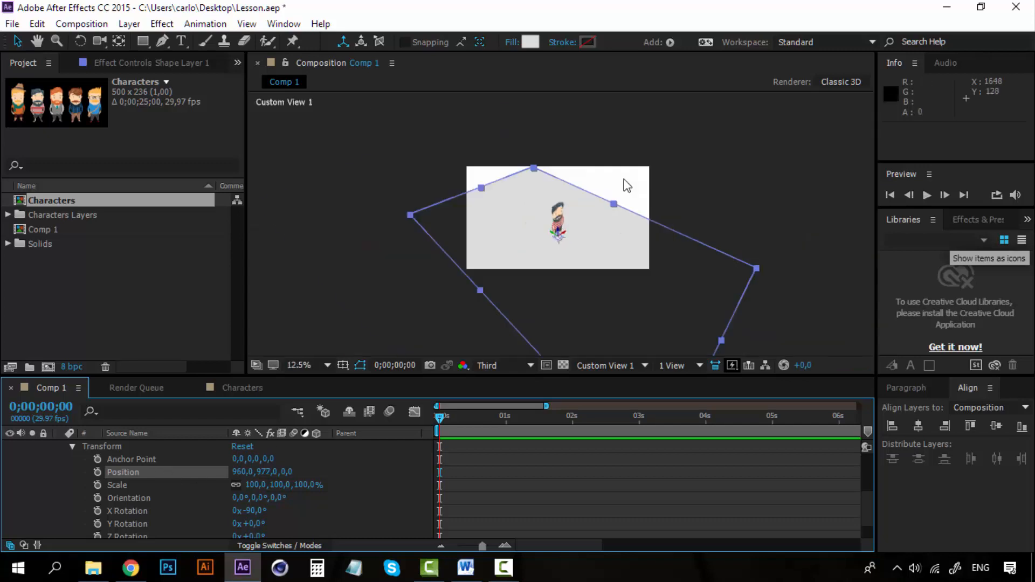
drag(614, 205, 665, 162)
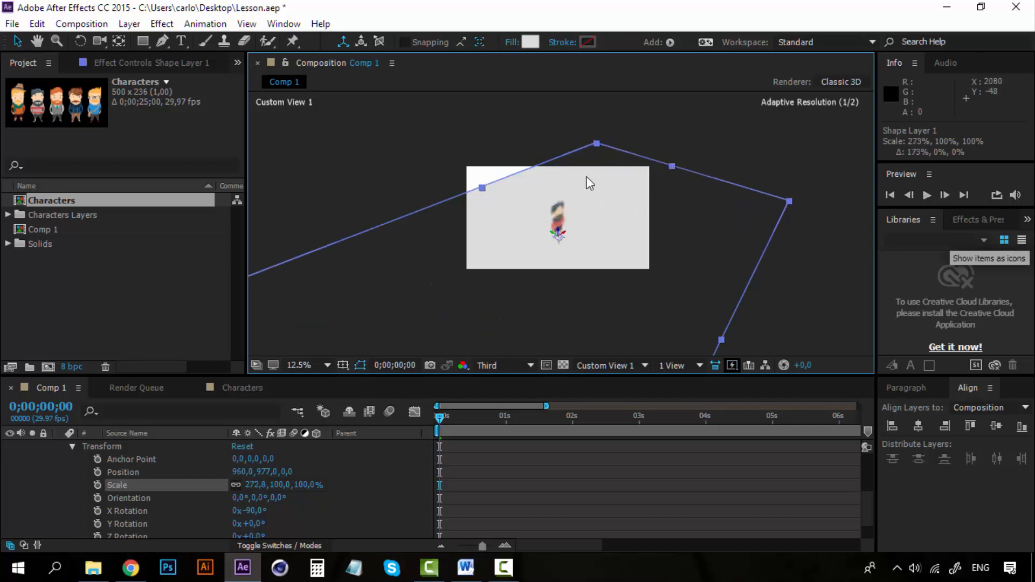
drag(484, 188, 423, 146)
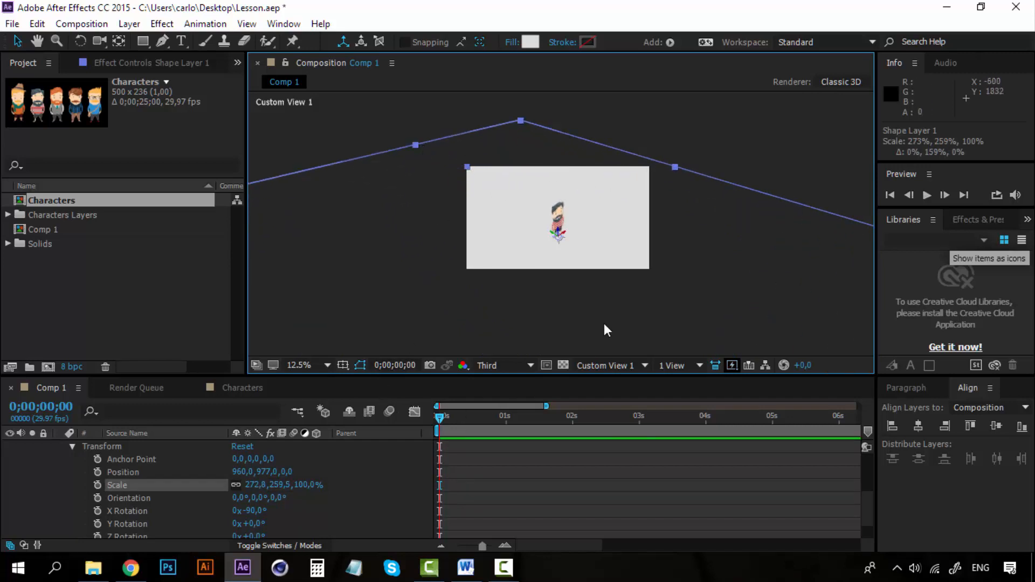
Step: Return the composition to the Active Camera view and deselect the shape layer
click(644, 365)
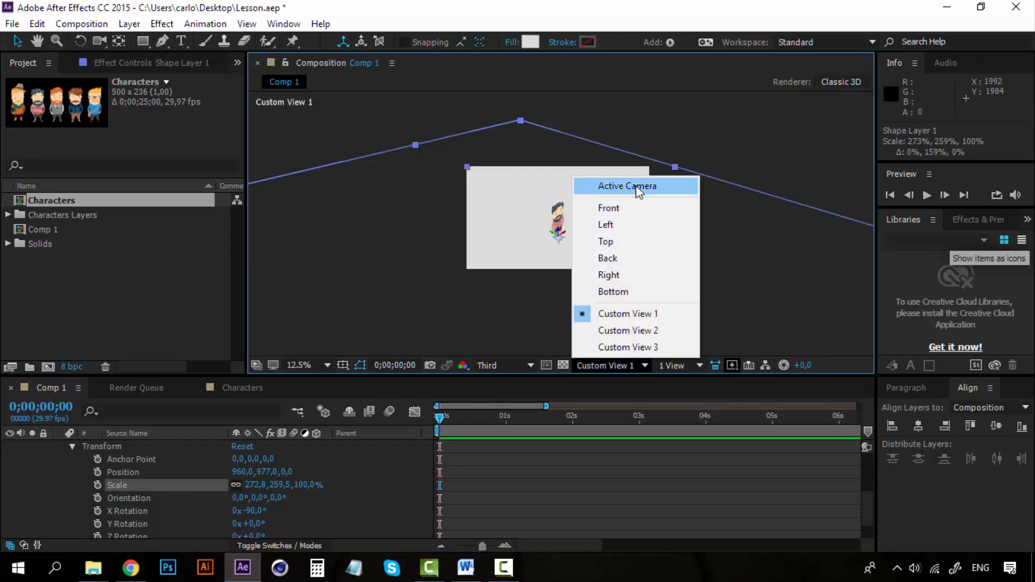
click(637, 187)
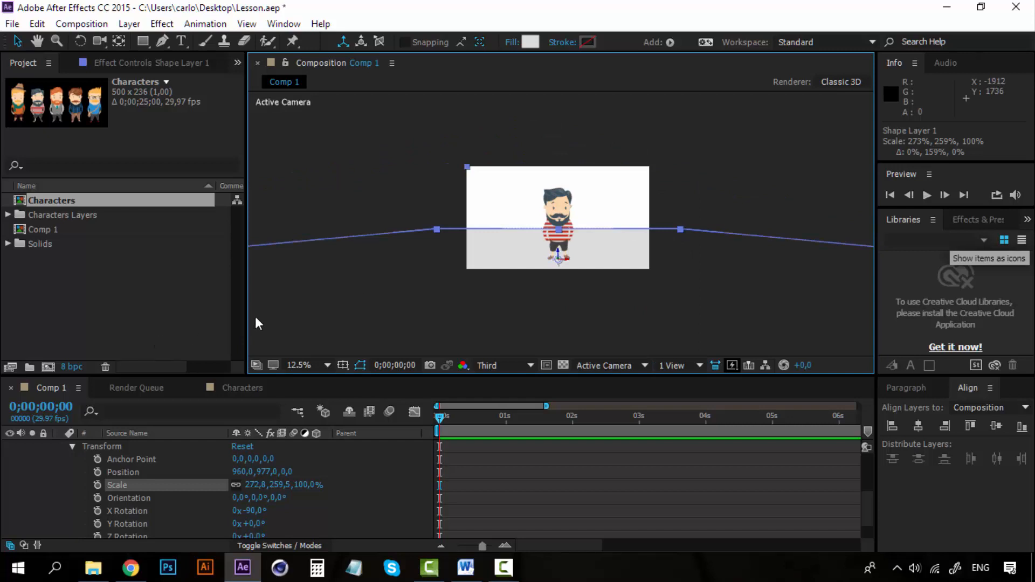
click(719, 179)
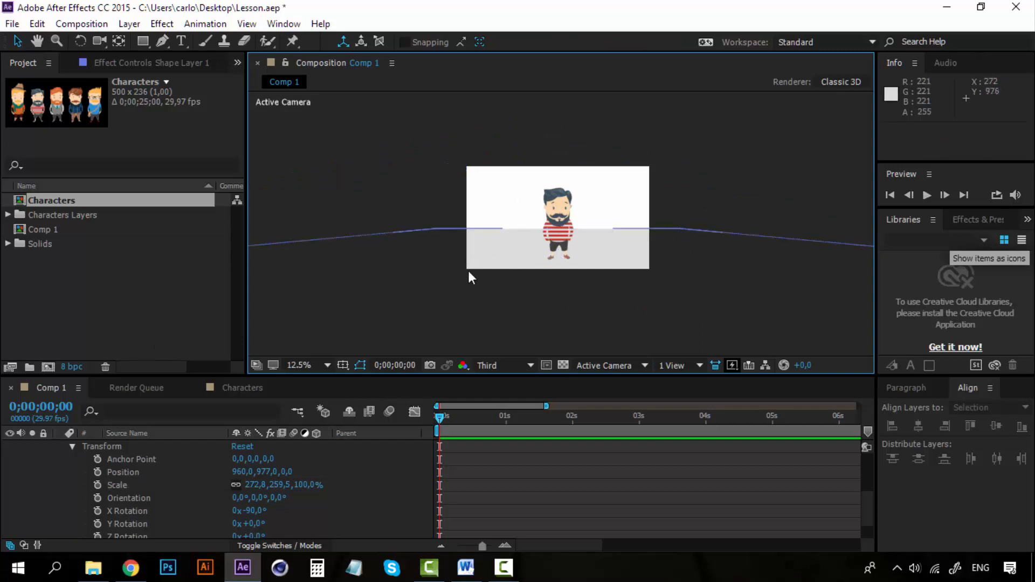
Step: Collapse the properties of Shape Layer 1 and rename the layer to Floor
scroll(62, 485, up, 3)
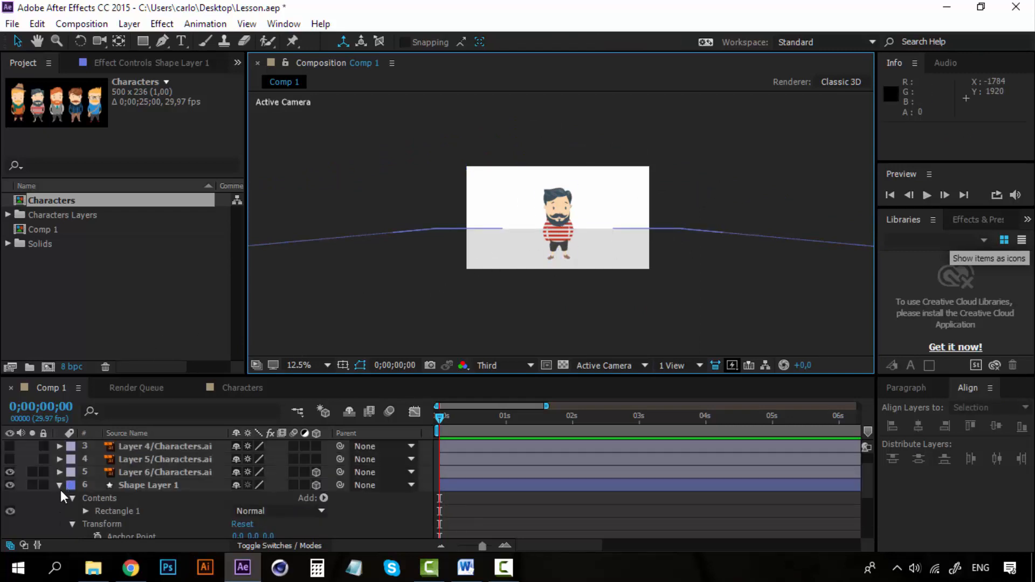
click(59, 487)
click(153, 509)
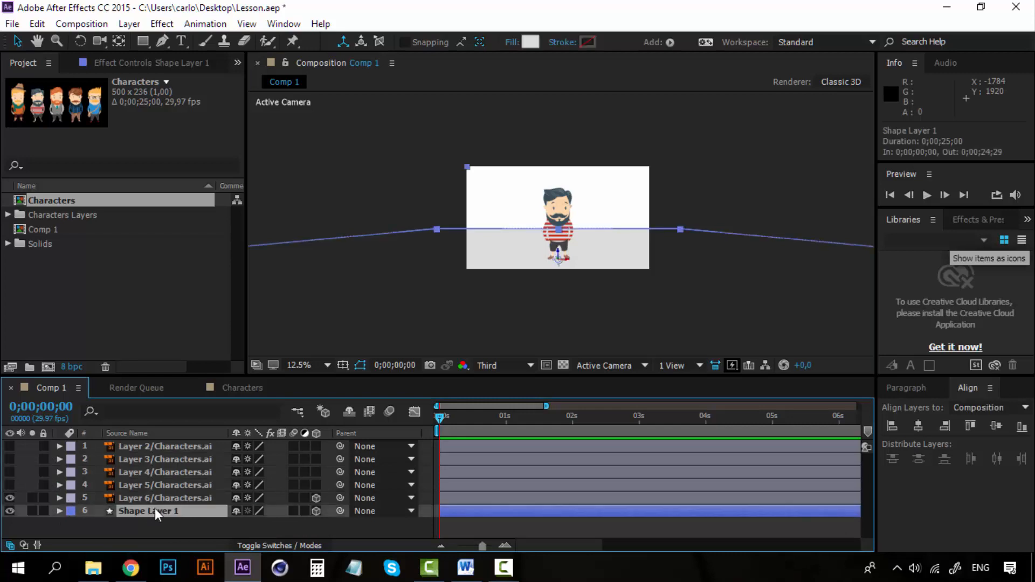
right_click(154, 513)
click(356, 67)
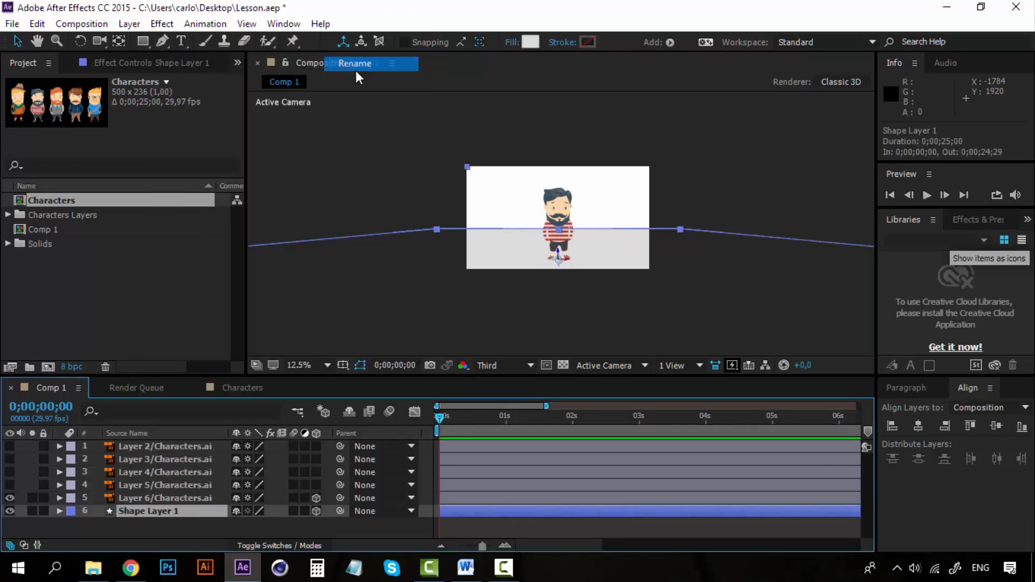
text(Floor)
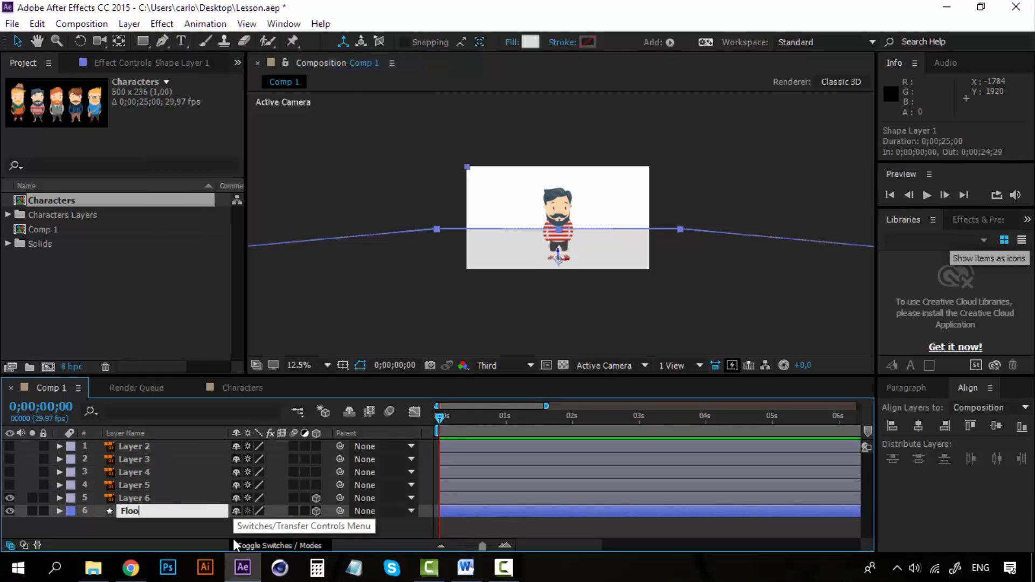
click(137, 524)
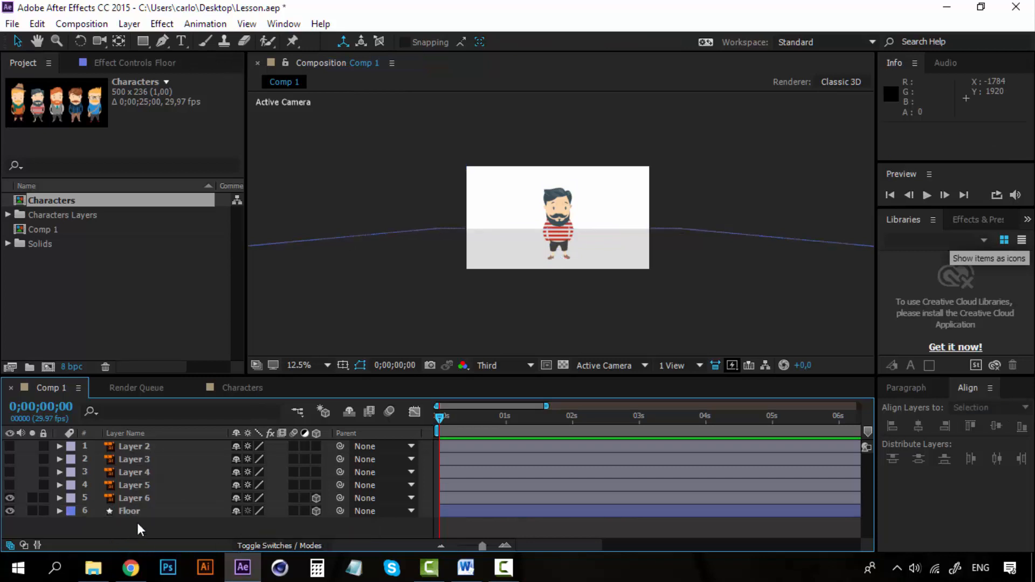
Step: Create a comp-sized pale cyan (CEFAFF) solid and place it beneath the Floor layer
click(137, 499)
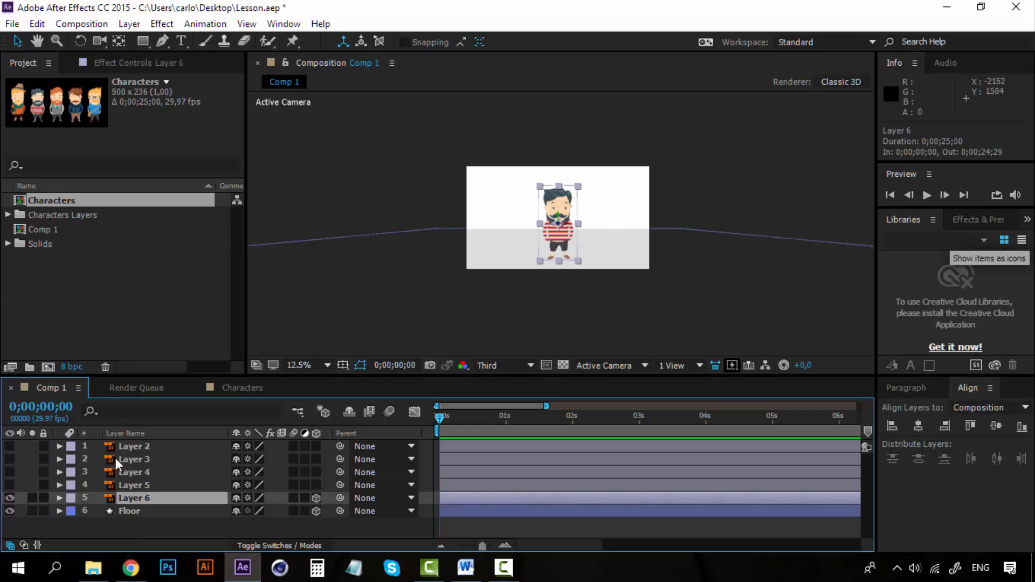
click(128, 447)
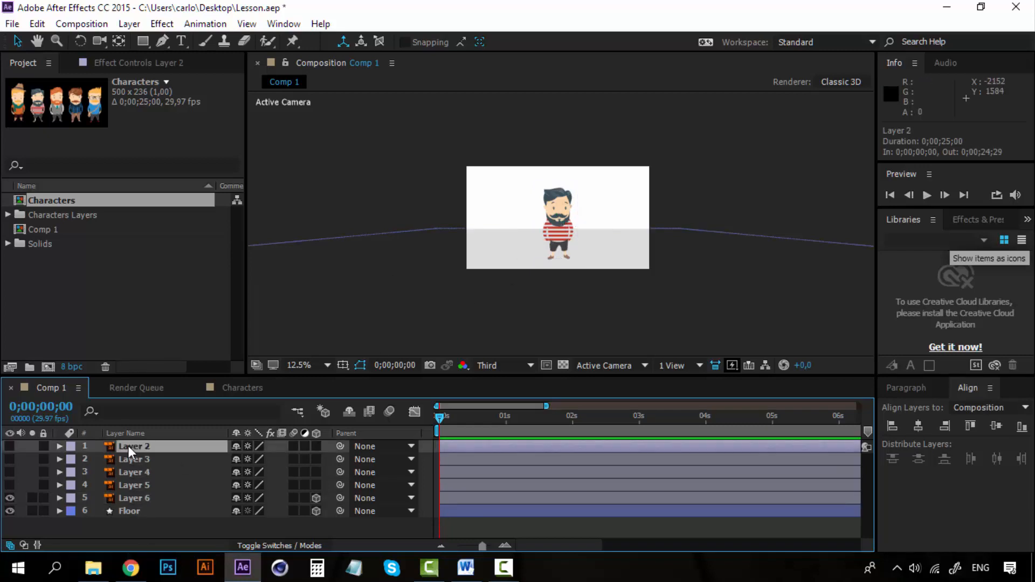
click(142, 511)
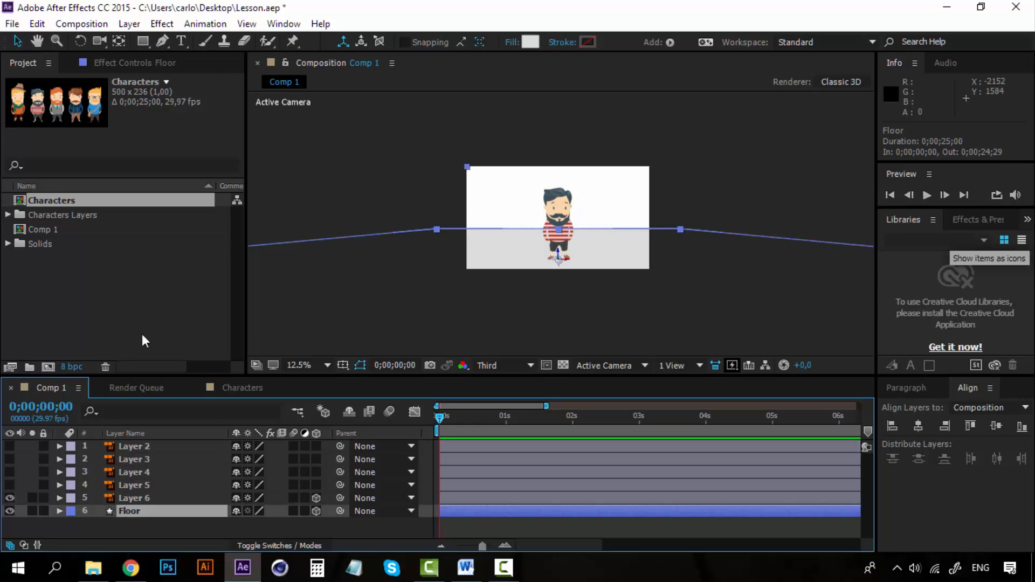
click(129, 24)
mouse_move(376, 18)
click(493, 39)
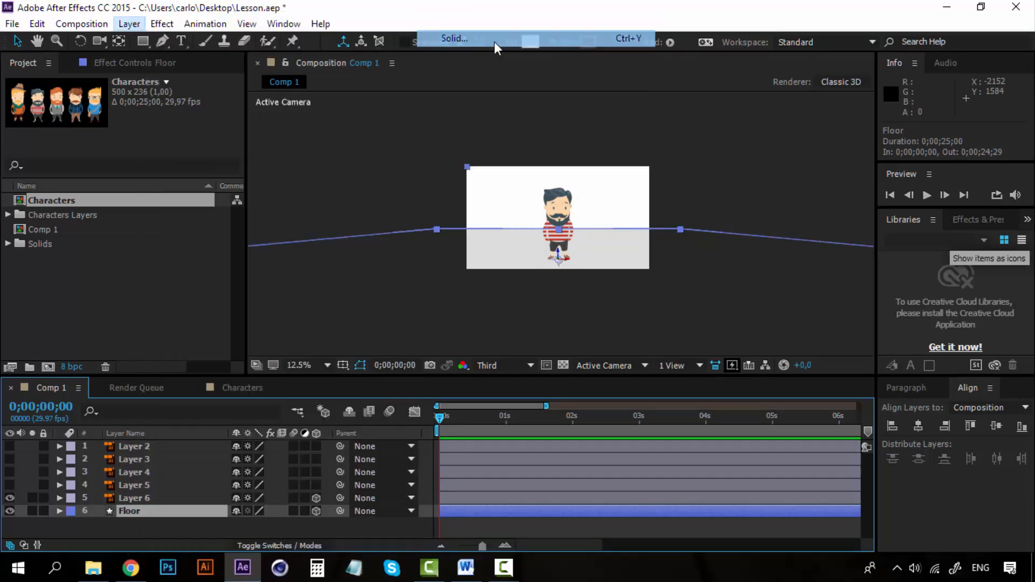
click(771, 366)
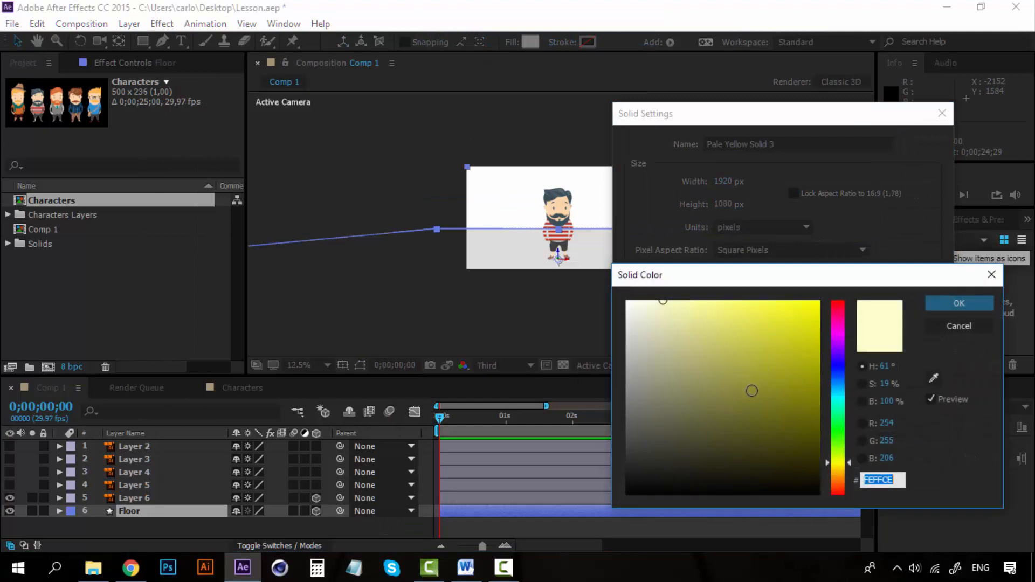
click(836, 394)
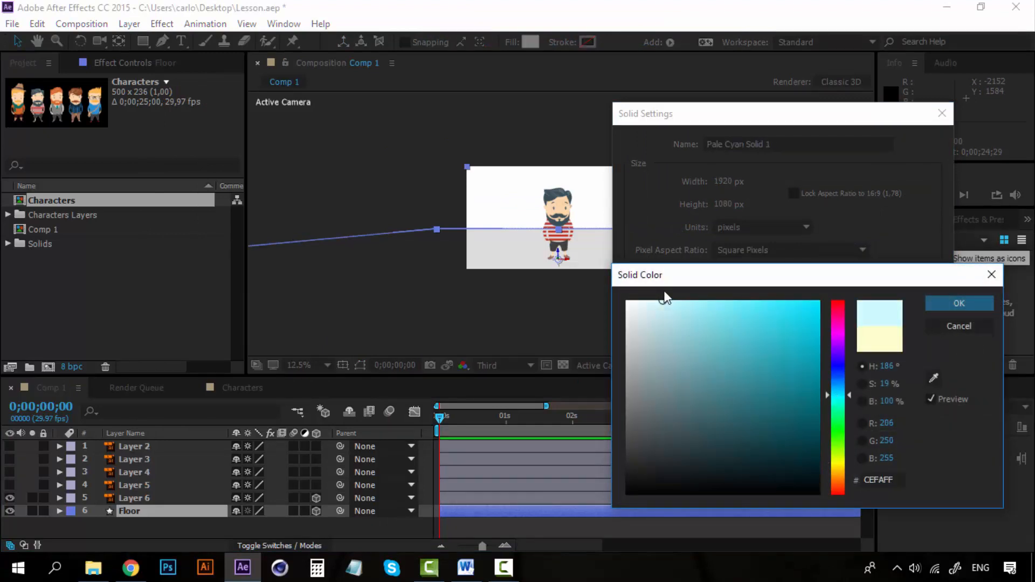
click(964, 305)
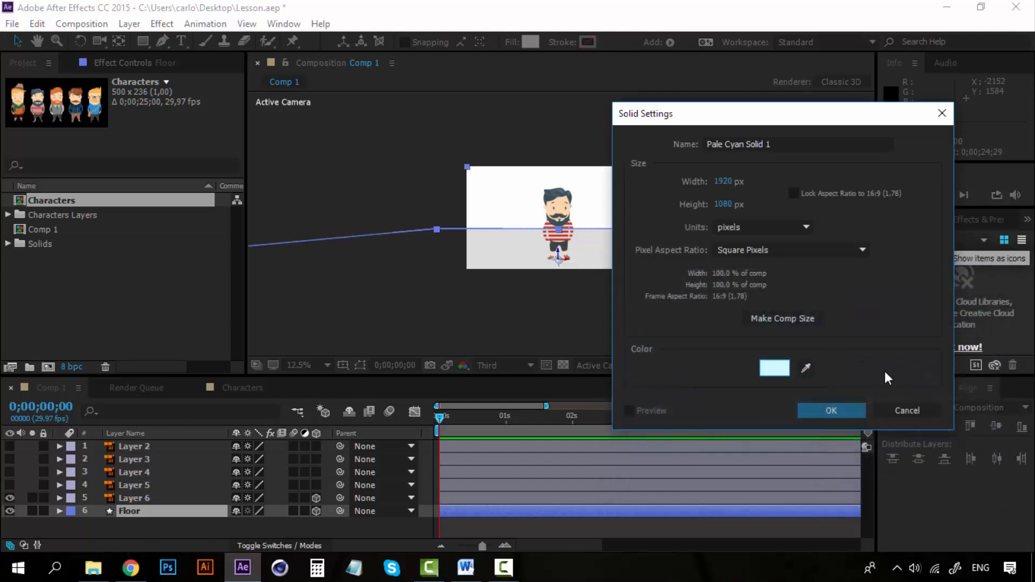
click(852, 408)
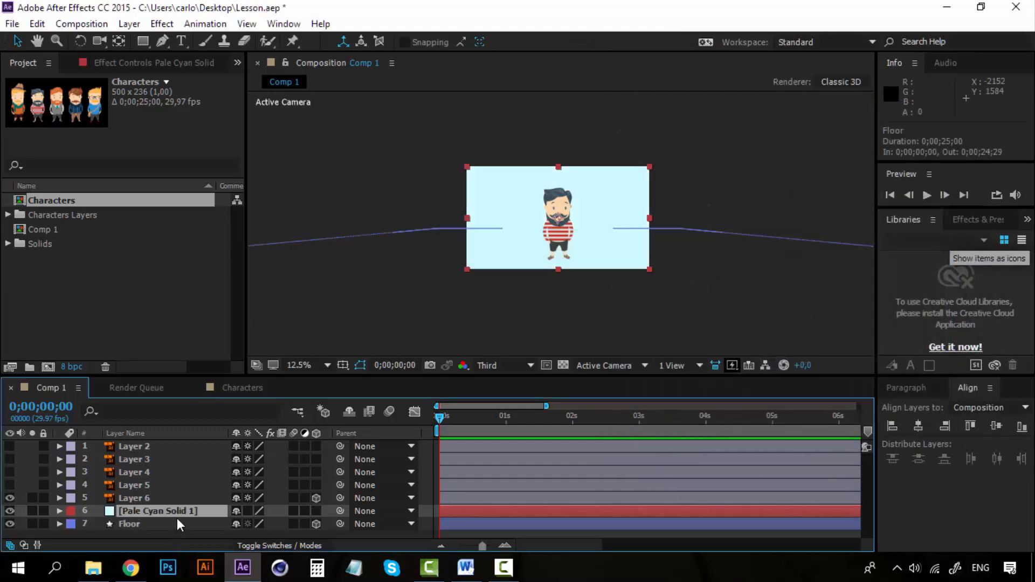
drag(179, 513, 170, 528)
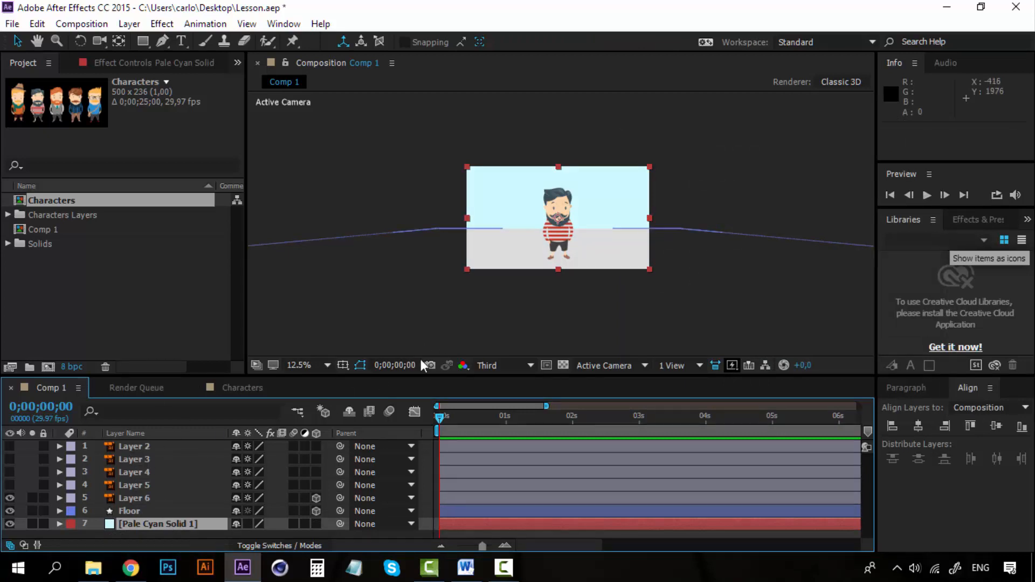
Step: Change the Floor shape's fill color to medium grey A2A2A2
click(144, 510)
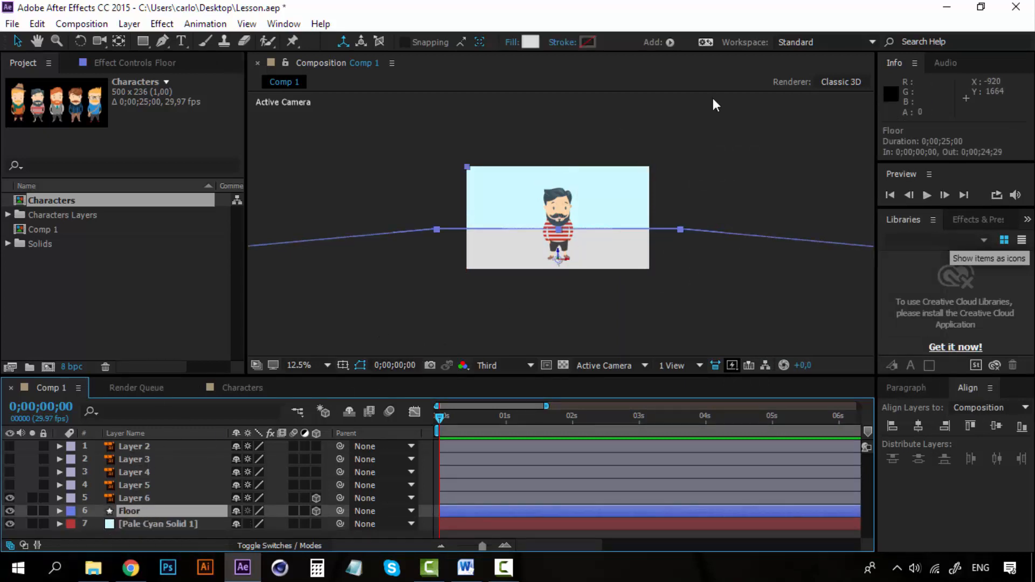
key(.)
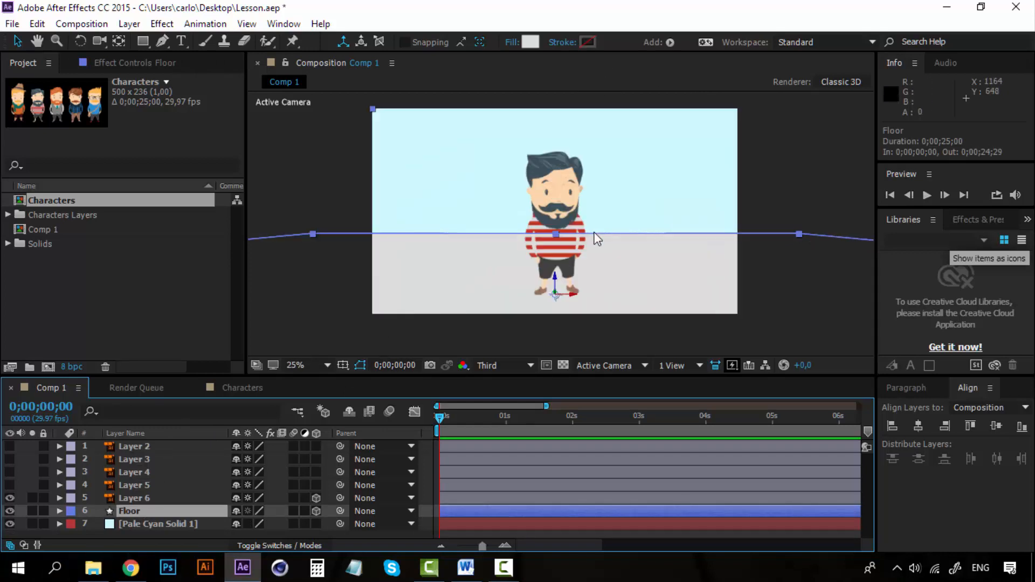
click(531, 41)
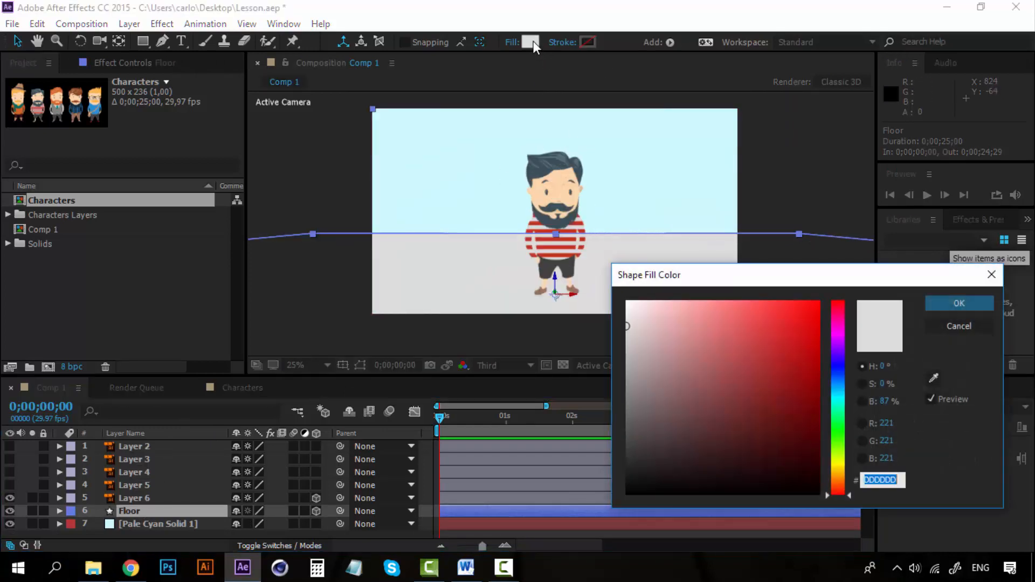
drag(768, 483, 628, 461)
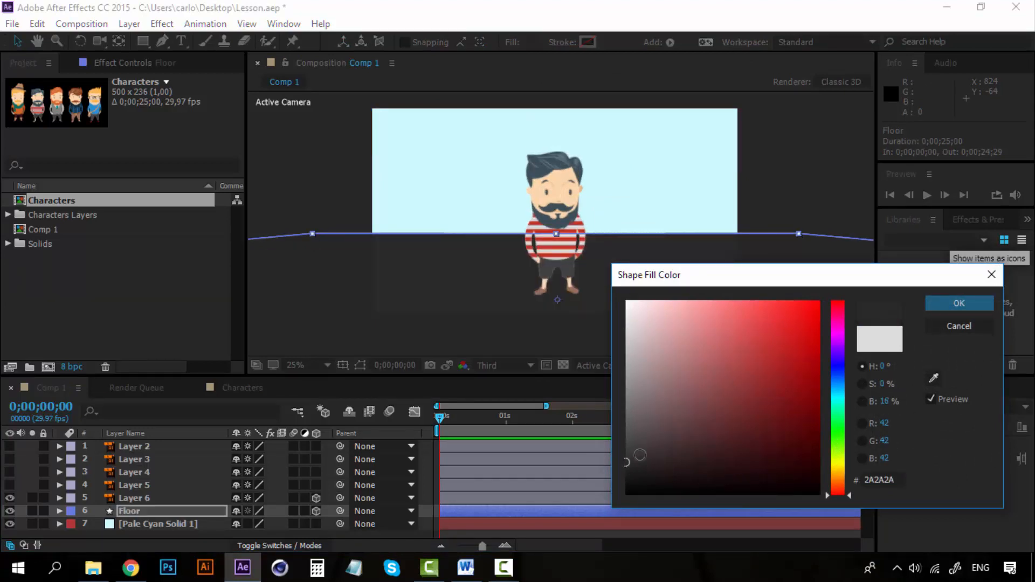
mouse_move(627, 460)
mouse_down()
mouse_move(626, 410)
mouse_move(596, 391)
mouse_up()
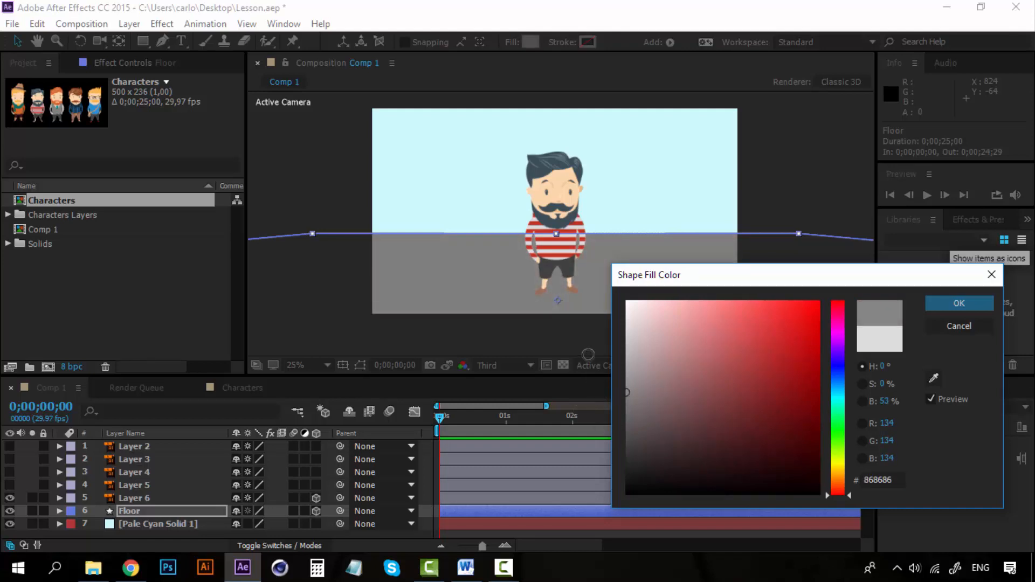
click(620, 348)
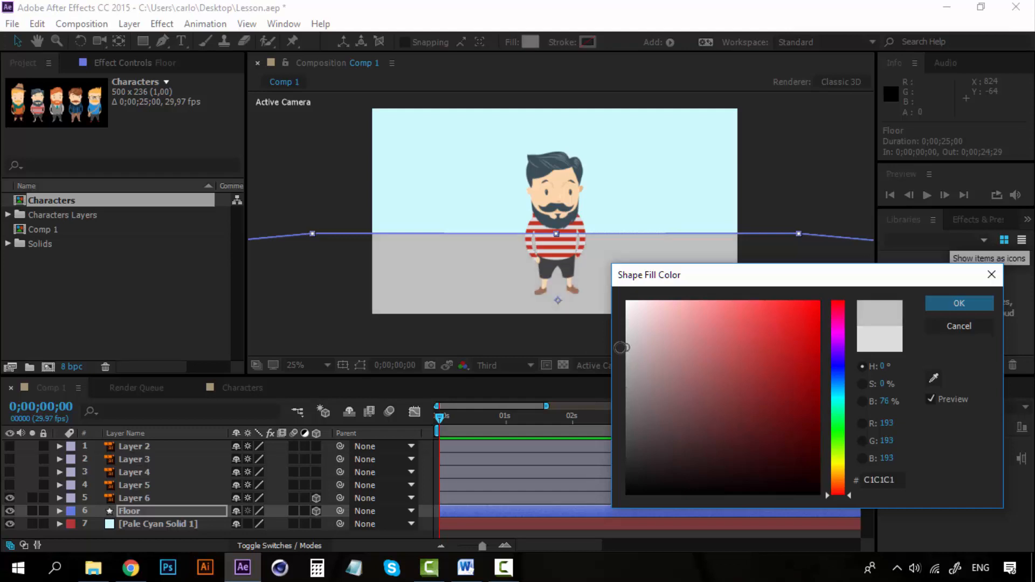
drag(620, 348, 623, 371)
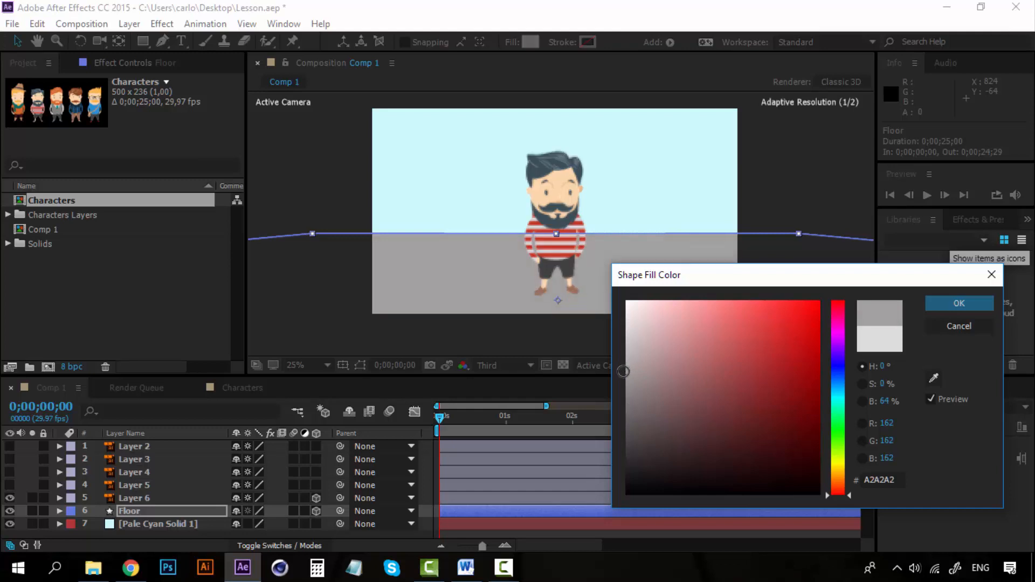
click(933, 304)
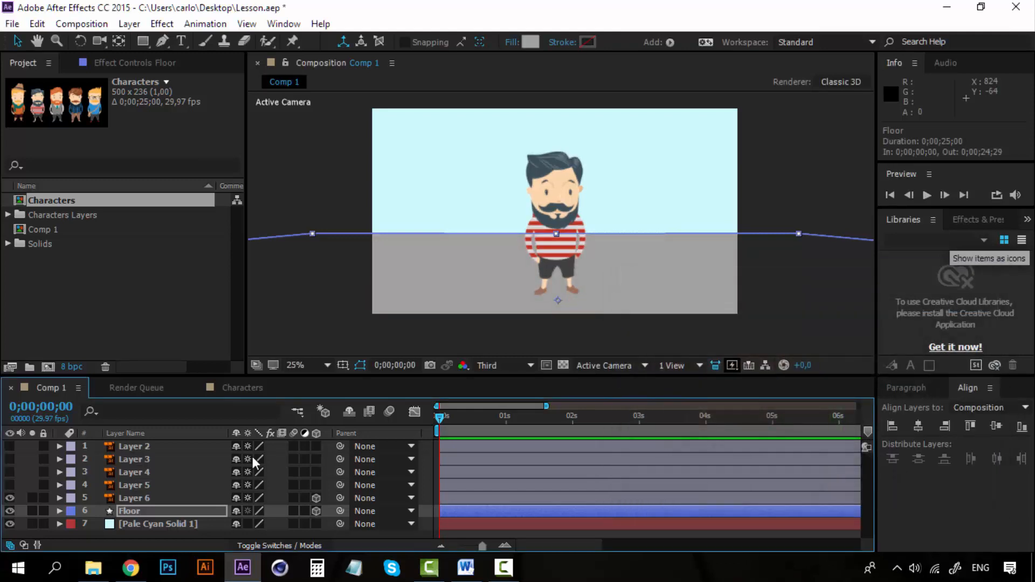
Step: Rename the pale cyan solid layer to Background
click(139, 521)
right_click(141, 522)
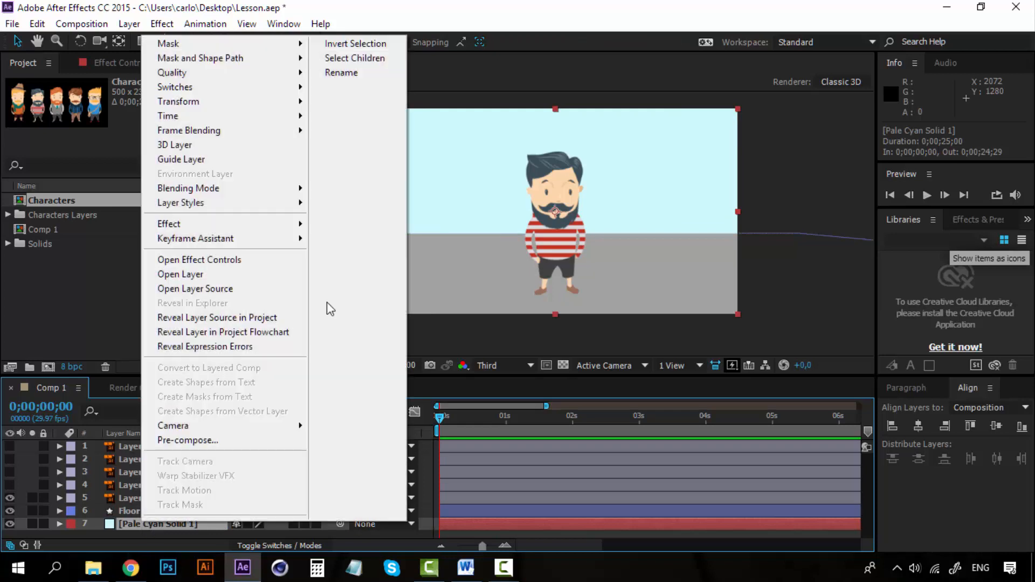
click(347, 71)
text(Backgro)
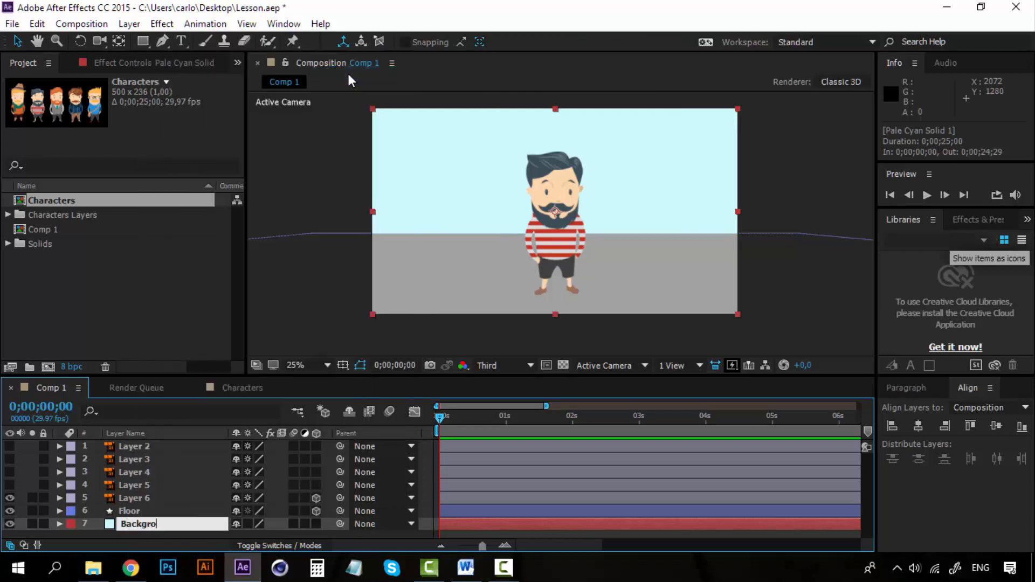
text(und)
click(164, 503)
click(160, 512)
click(160, 522)
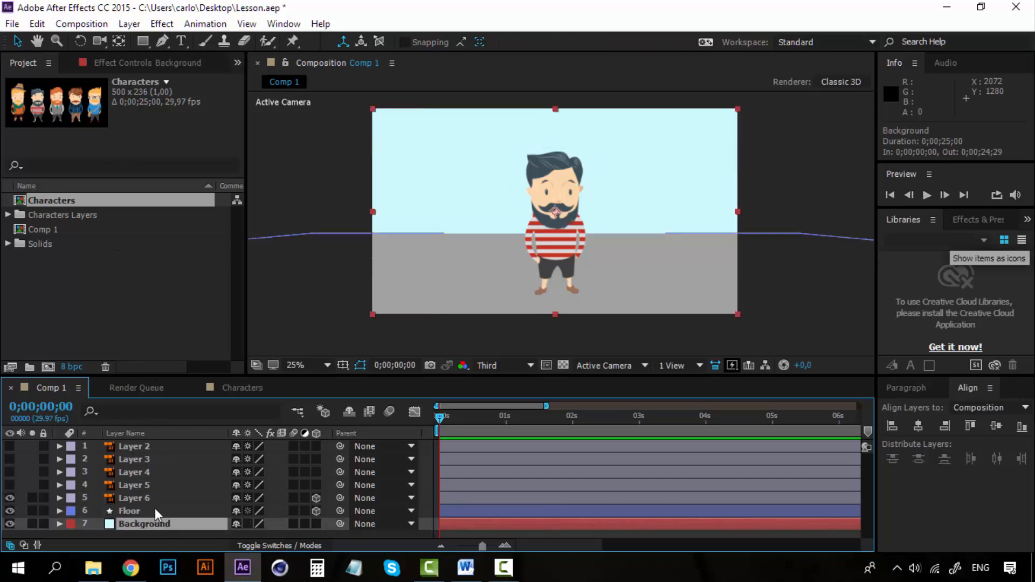
click(152, 508)
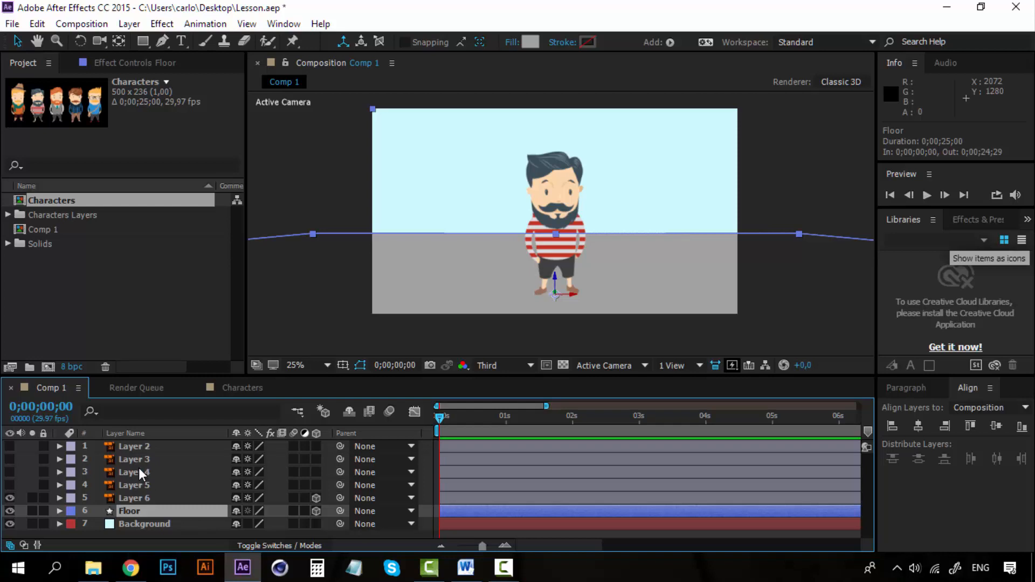
click(138, 522)
click(131, 513)
right_click(130, 509)
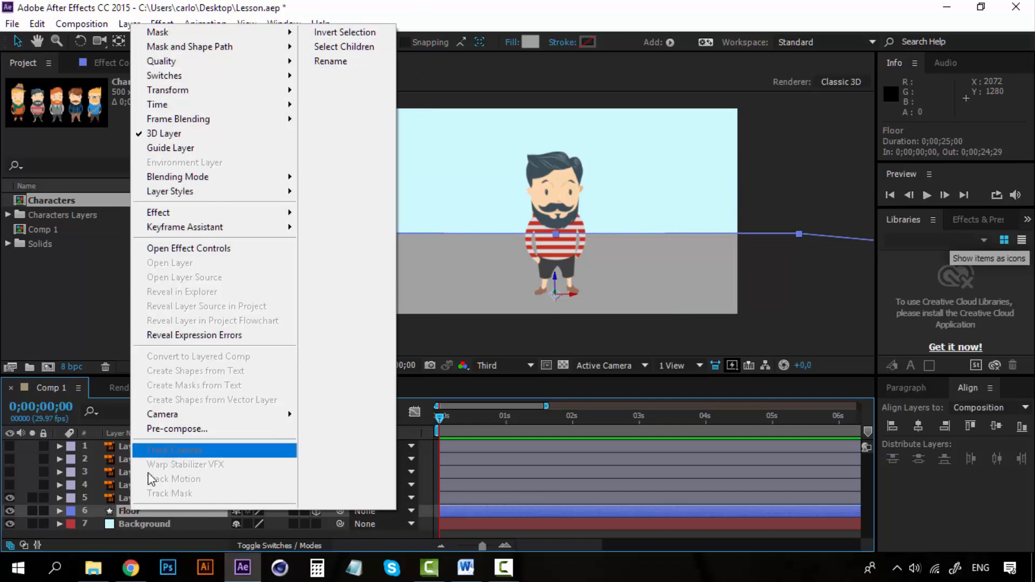
click(128, 527)
Step: Add a two-node camera with the 50mm preset and move it to the top of the layer stack
click(142, 499)
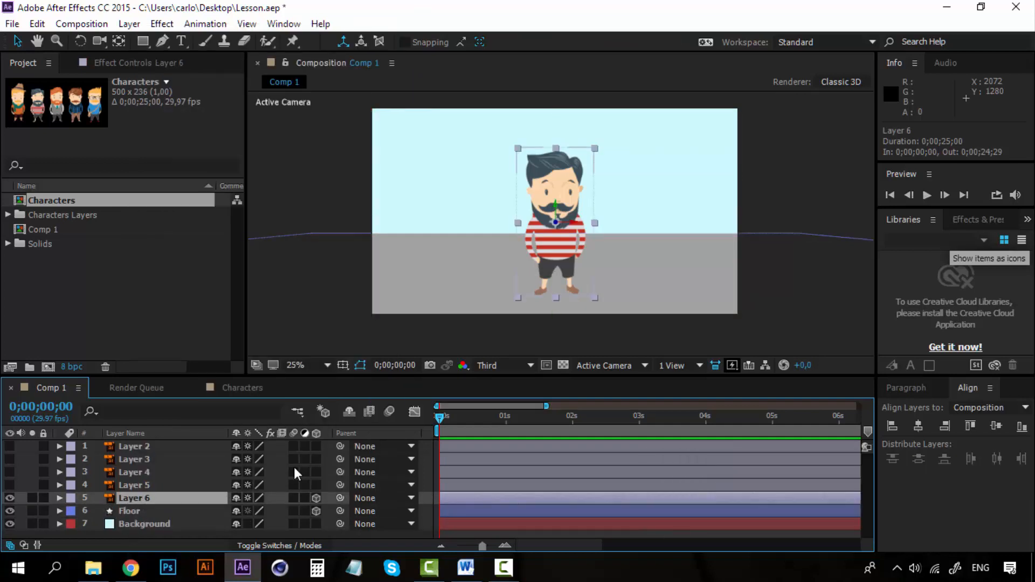
click(128, 23)
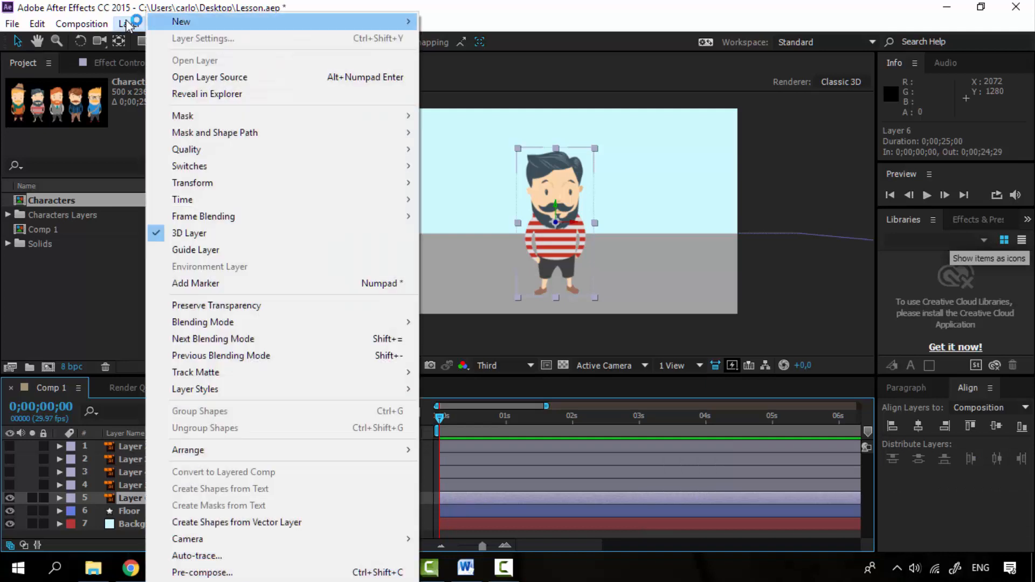
mouse_move(181, 22)
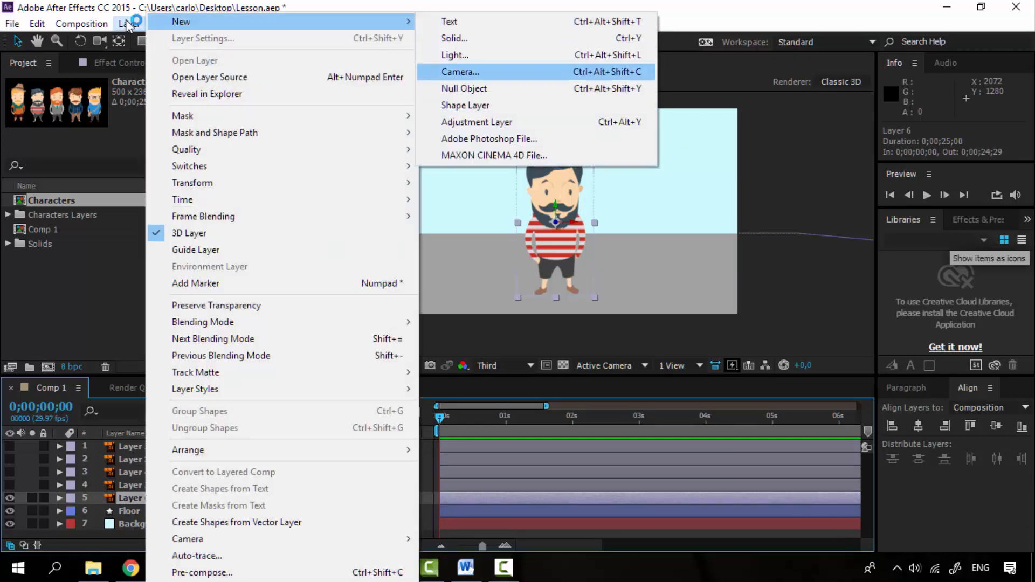
click(459, 72)
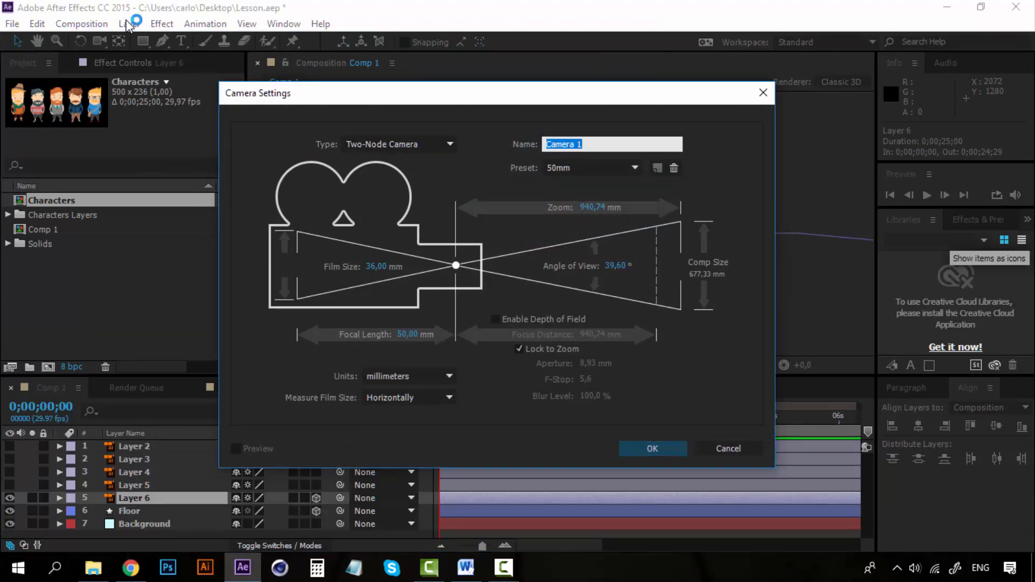
click(652, 449)
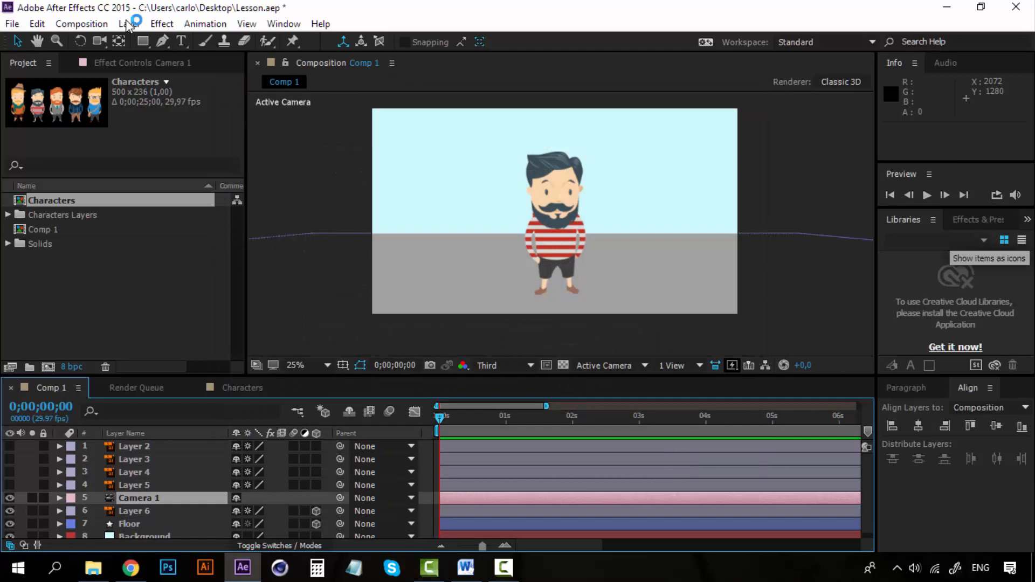
drag(138, 498, 139, 441)
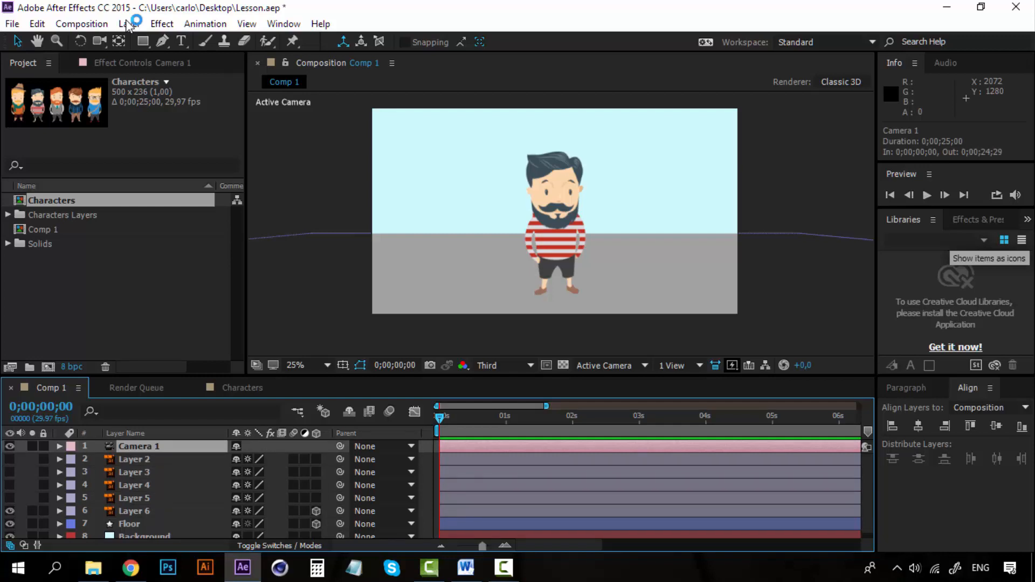
Step: Turn on the visibility of the hidden character layers, Layer 2 through Layer 5
click(134, 511)
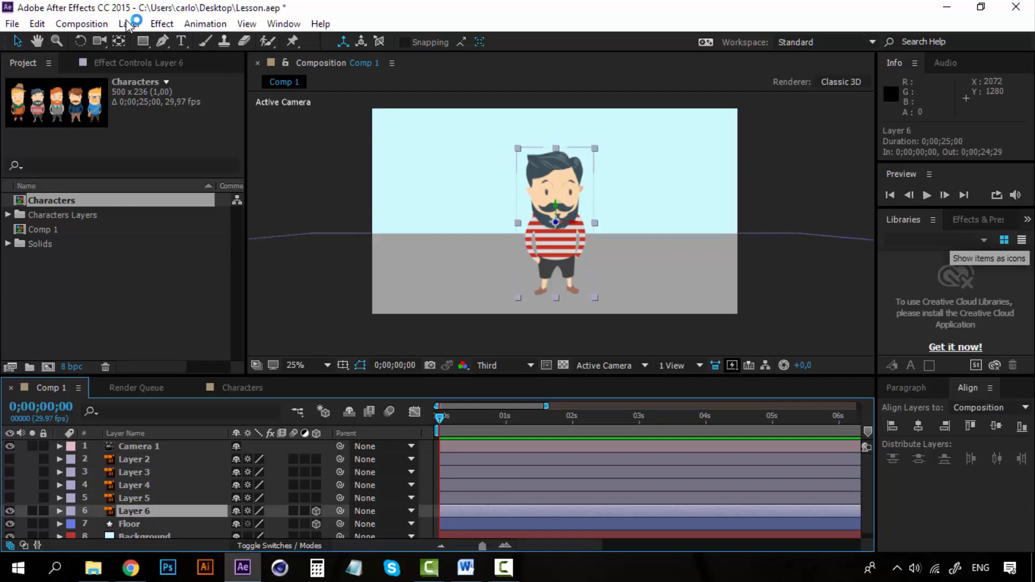
click(134, 498)
drag(10, 460, 9, 498)
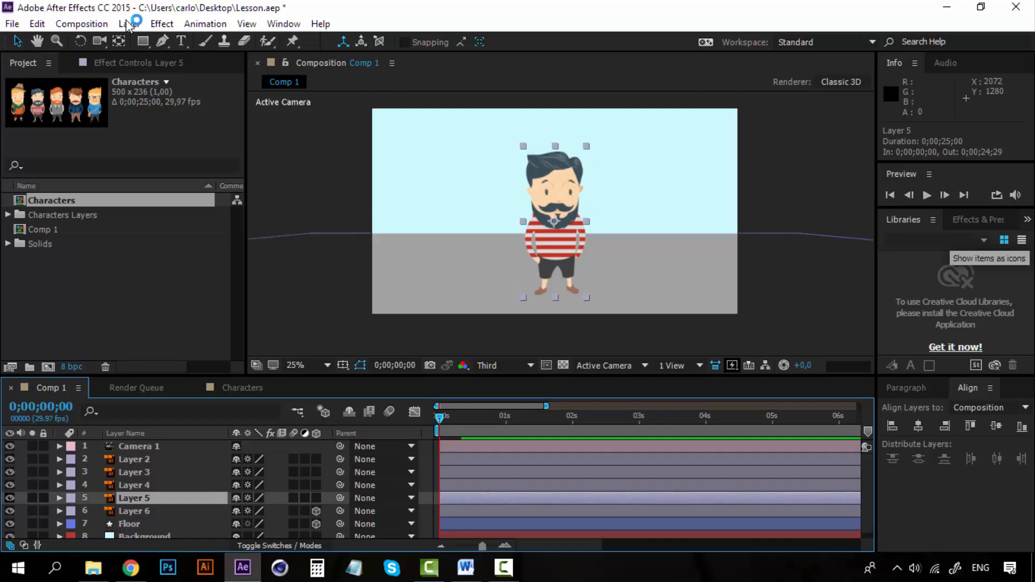
Step: Select Layer 6 and split the composition viewer into the 2 Views - Horizontal layout
click(134, 511)
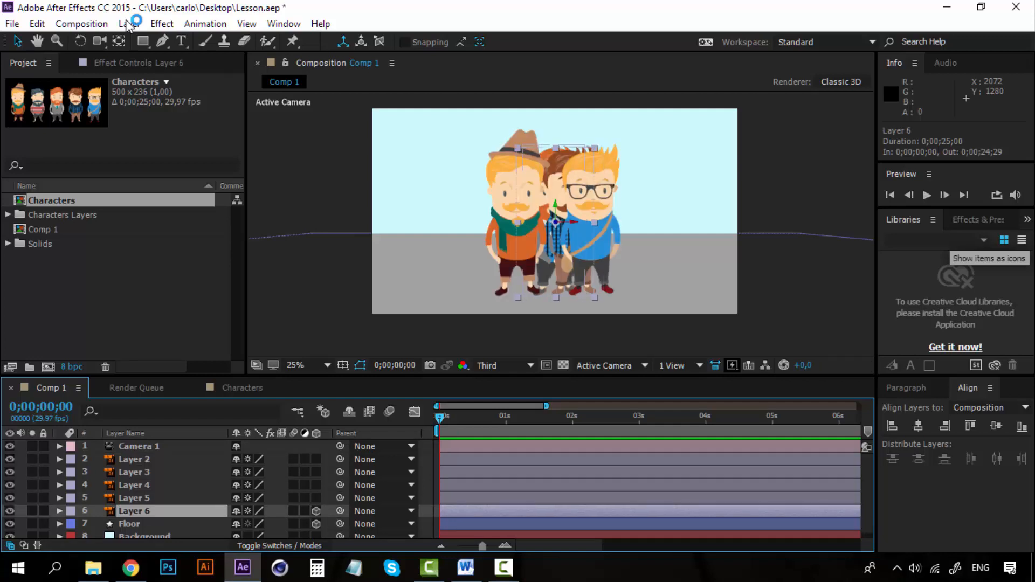
shift+click(134, 460)
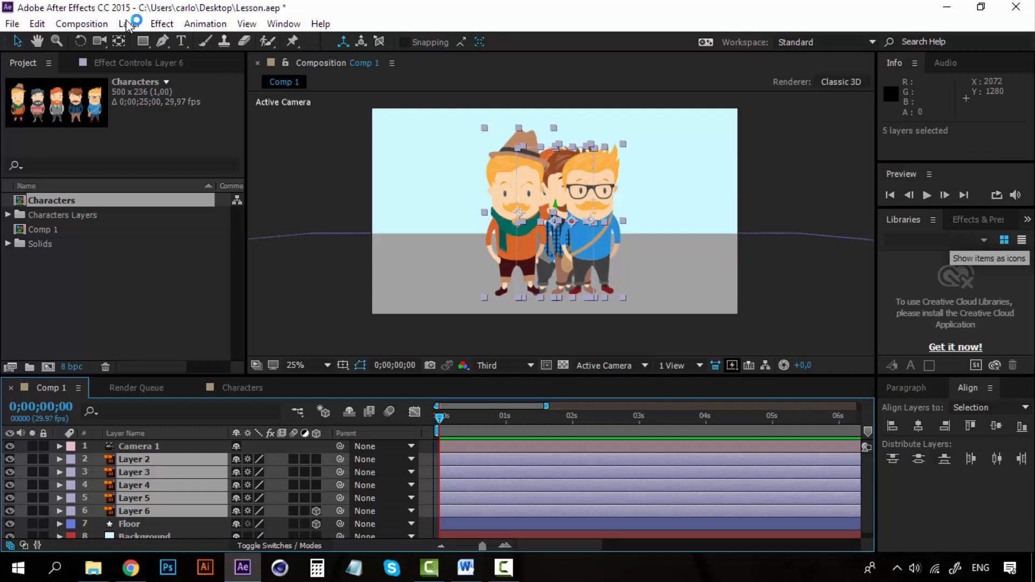
click(134, 511)
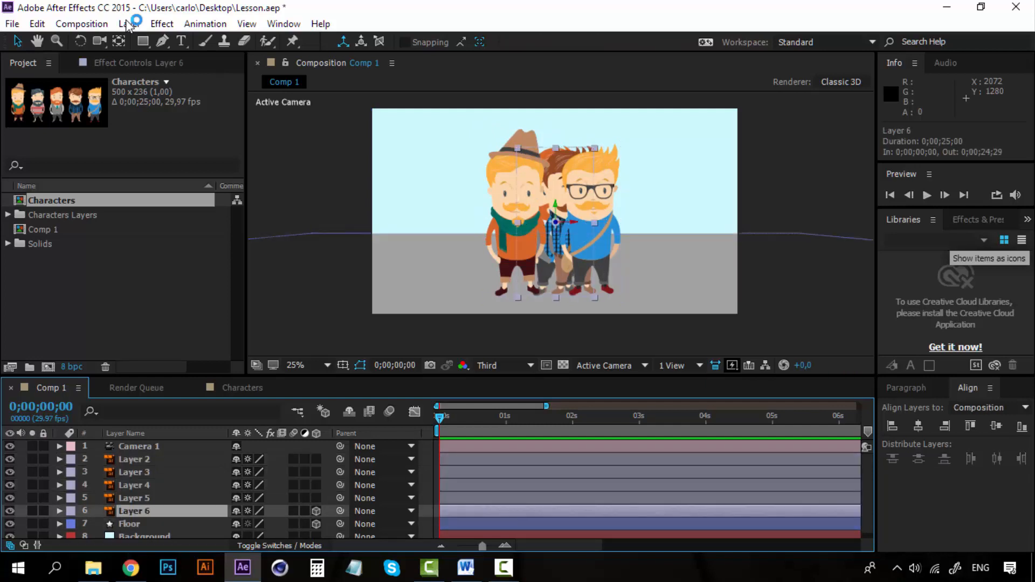
click(678, 366)
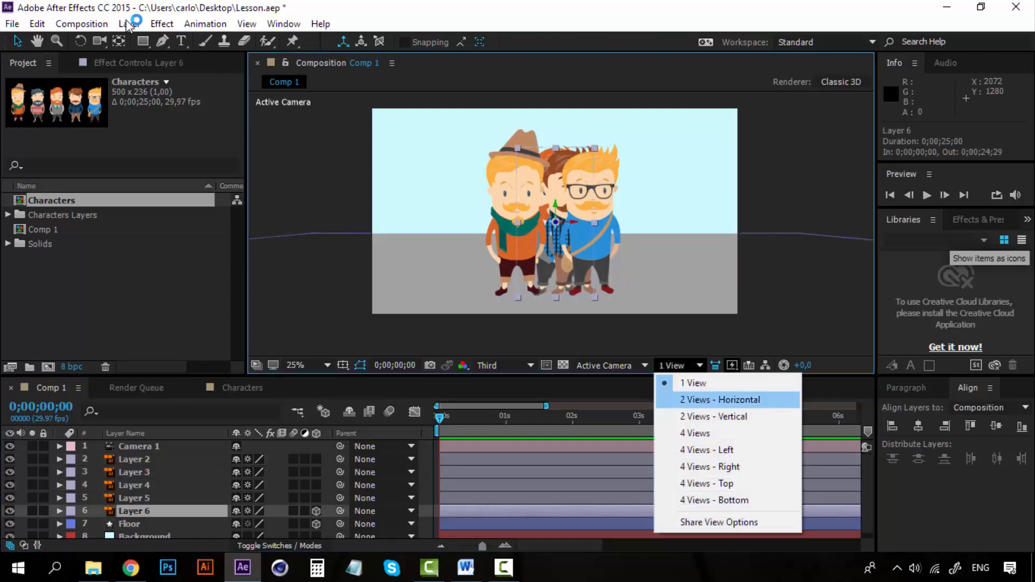
click(720, 399)
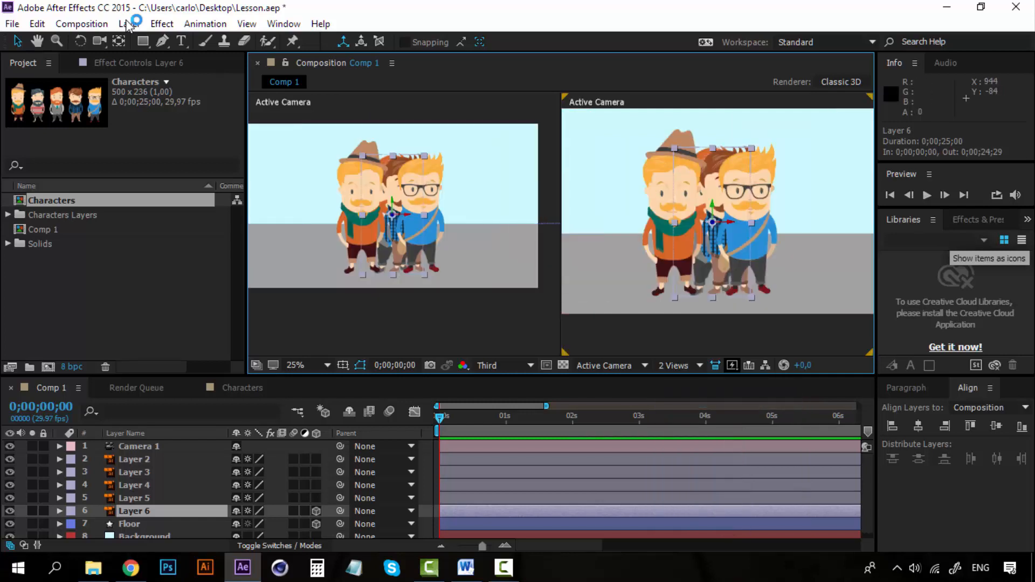
Step: Show the scene from Custom View 1 in the first of the two composition views
click(431, 317)
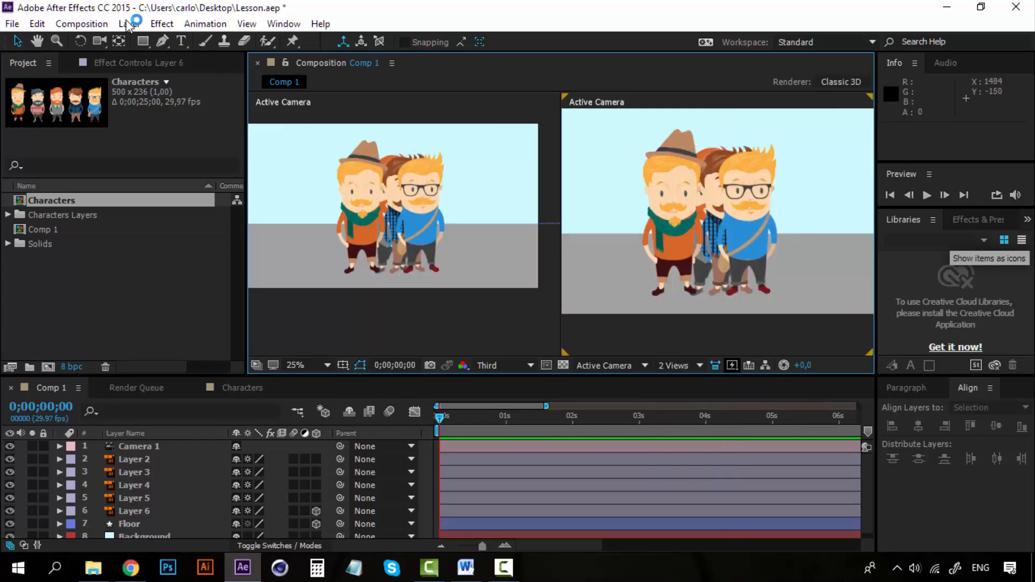
click(462, 103)
click(612, 365)
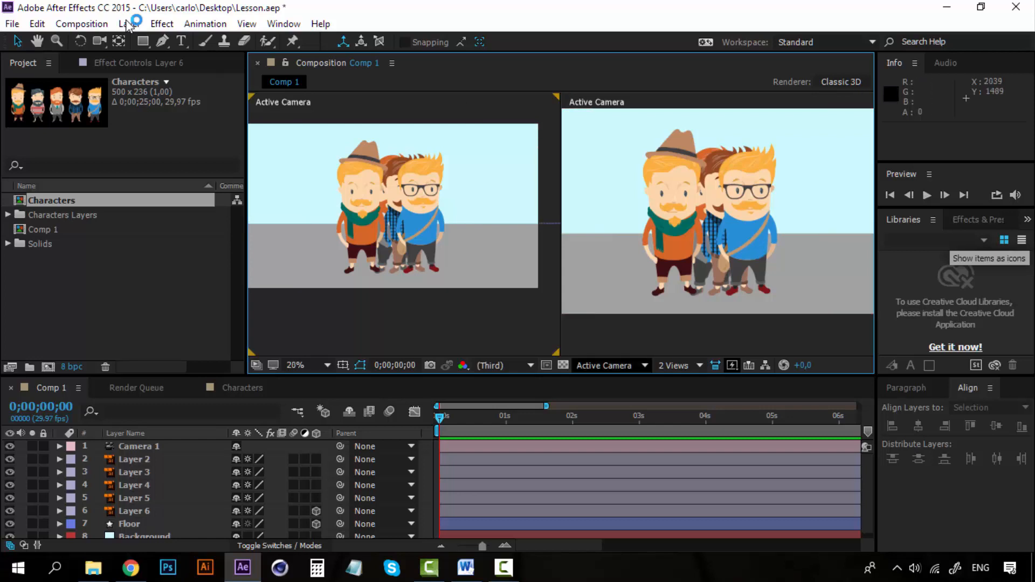
click(628, 313)
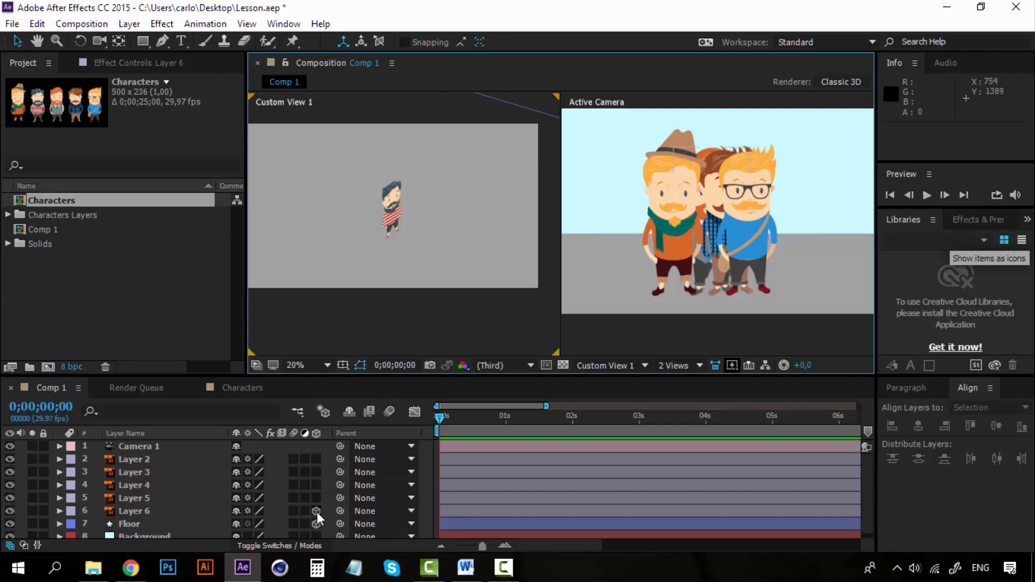
Step: Turn Layer 2 through Layer 5 into 3D layers
click(160, 459)
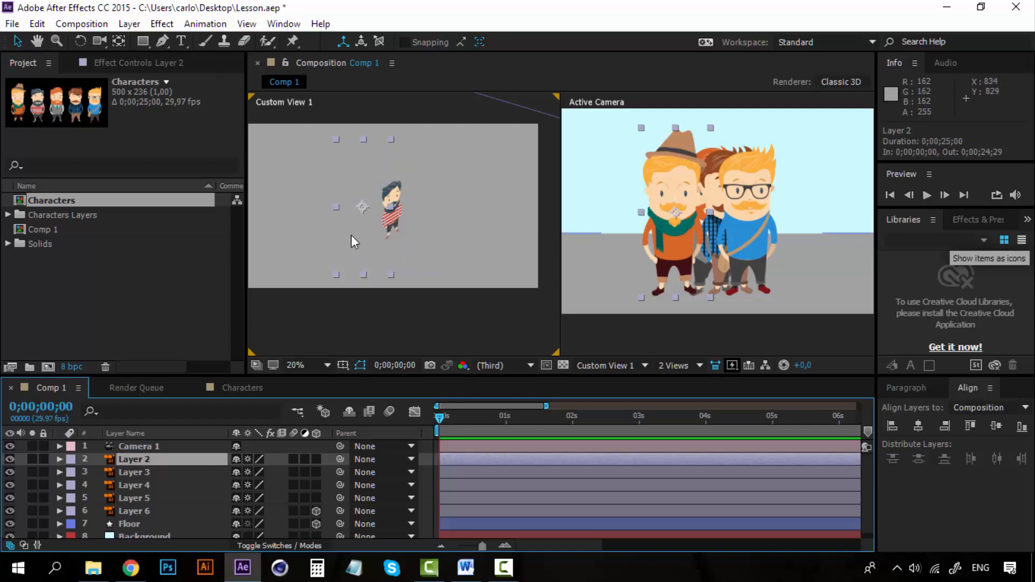
shift+click(164, 496)
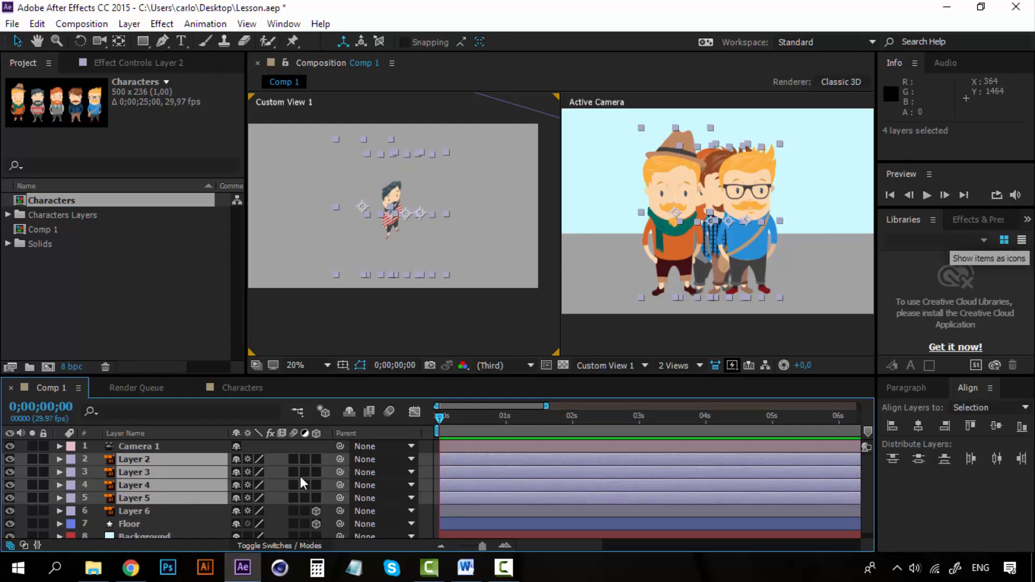
click(316, 460)
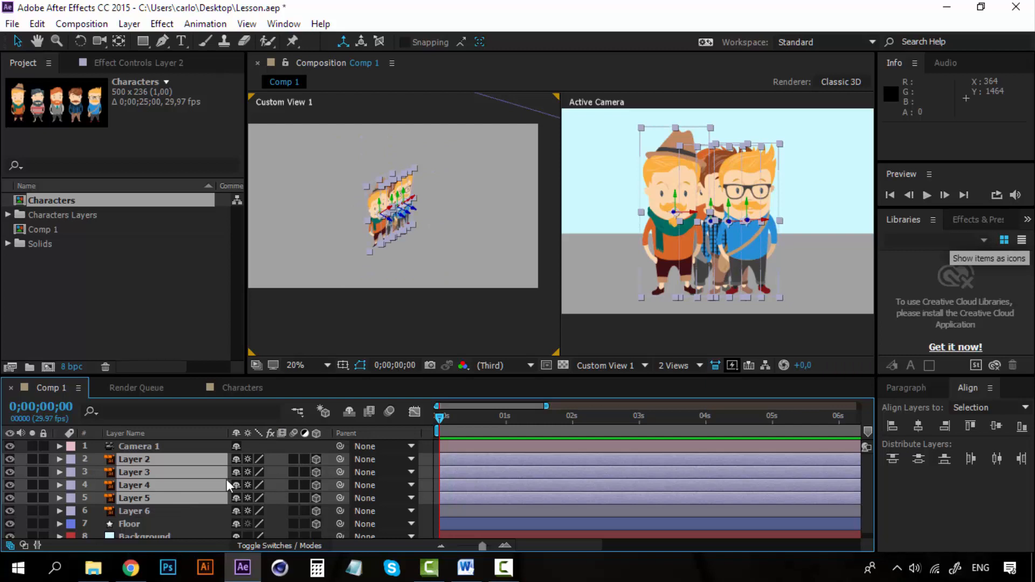
click(335, 180)
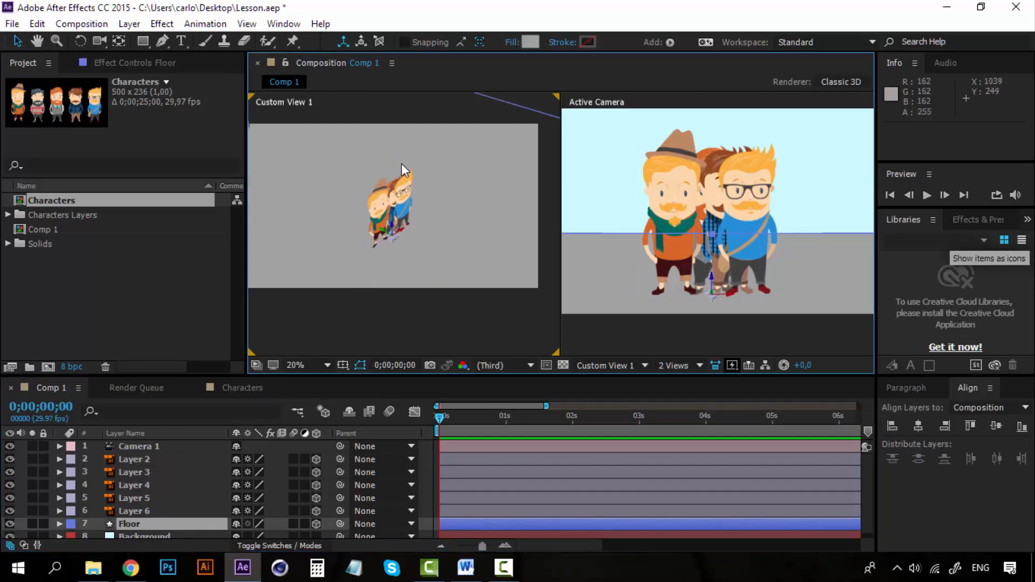
Step: Move Layer 6 forward along its Z axis to a Z position of about -918
scroll(398, 165, down, 1)
scroll(381, 212, up, 1)
scroll(382, 217, down, 1)
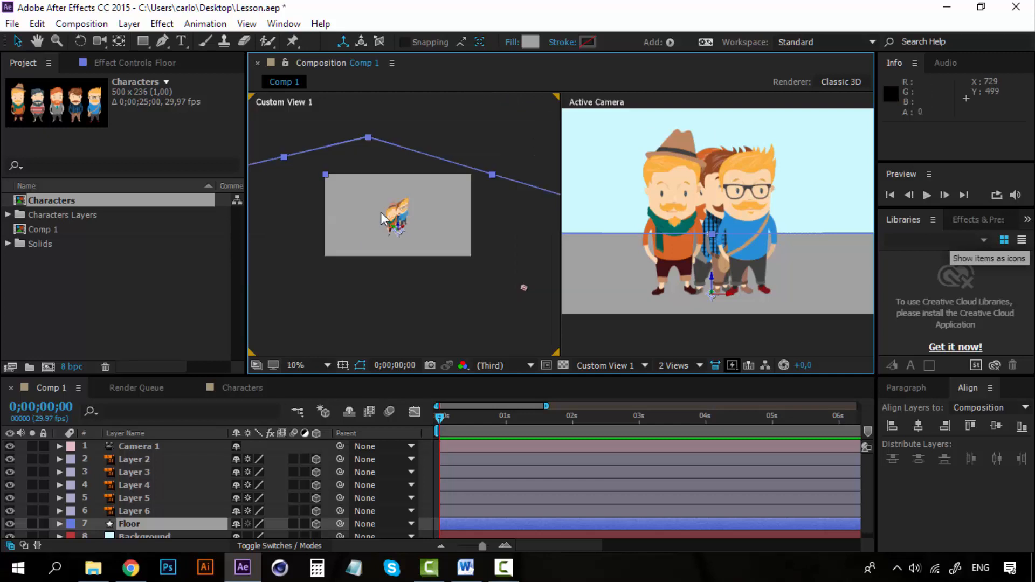
click(152, 514)
scroll(408, 220, up, 1)
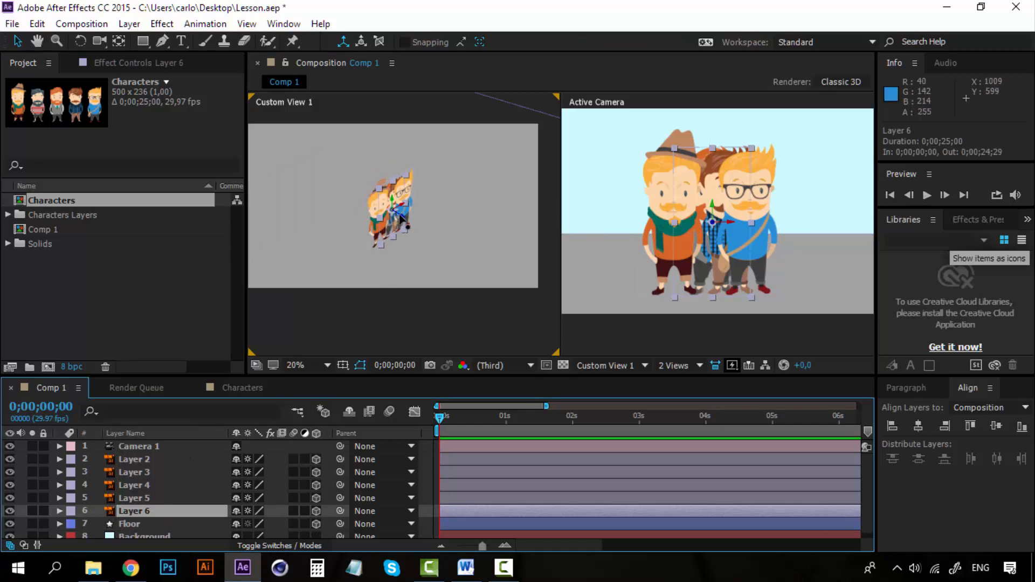
drag(400, 217, 515, 301)
key(ctrl+z)
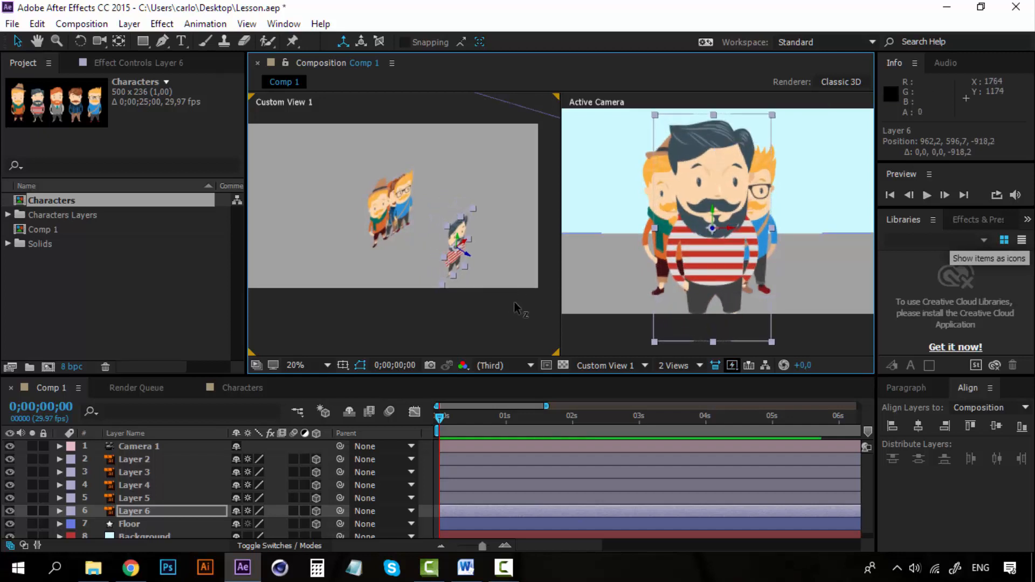
Step: Move Layer 5 forward to a Z position of about -521 and bring Layer 4 slightly forward behind it
click(406, 191)
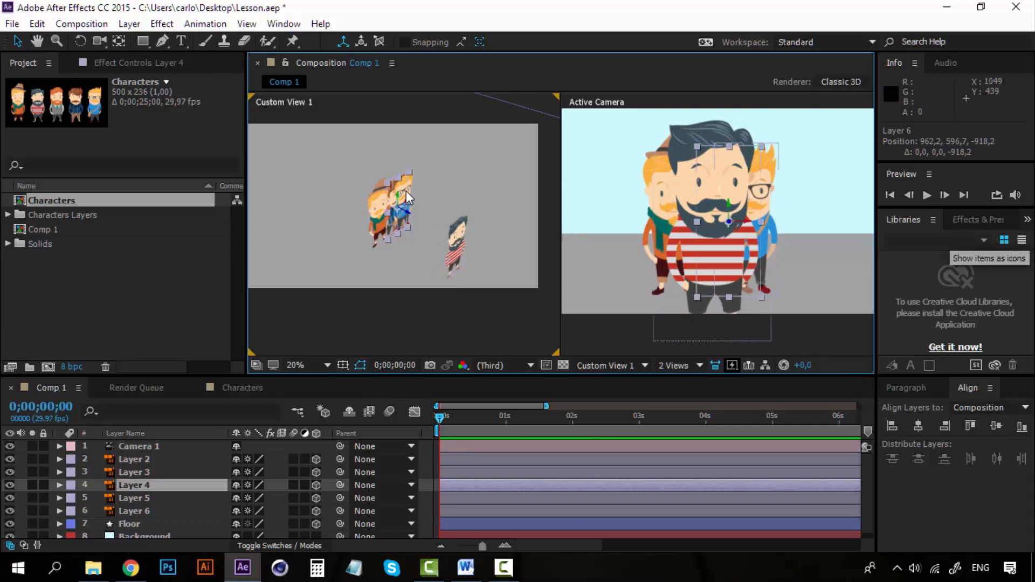
click(149, 494)
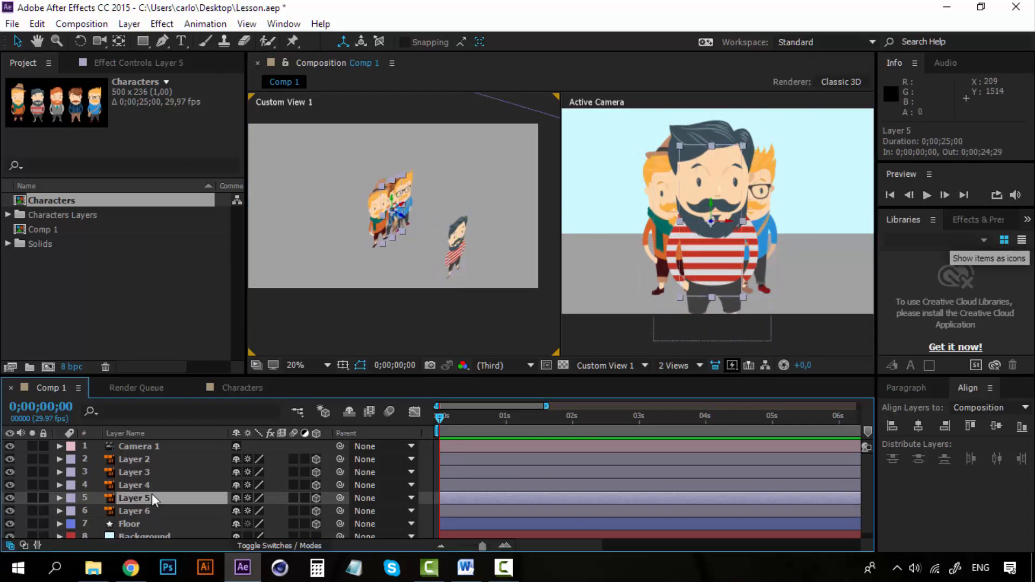
click(404, 214)
drag(408, 221, 464, 260)
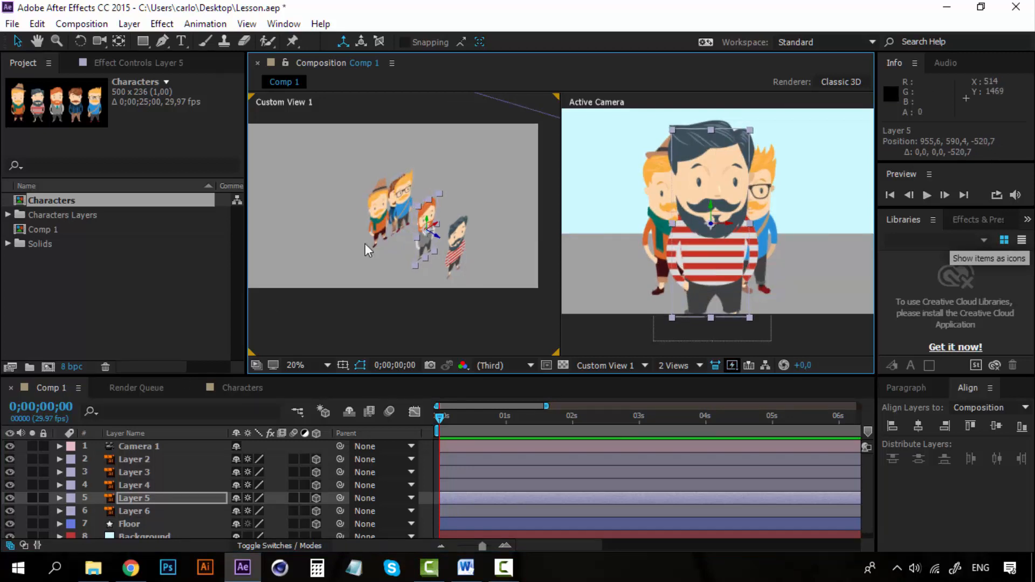
click(410, 204)
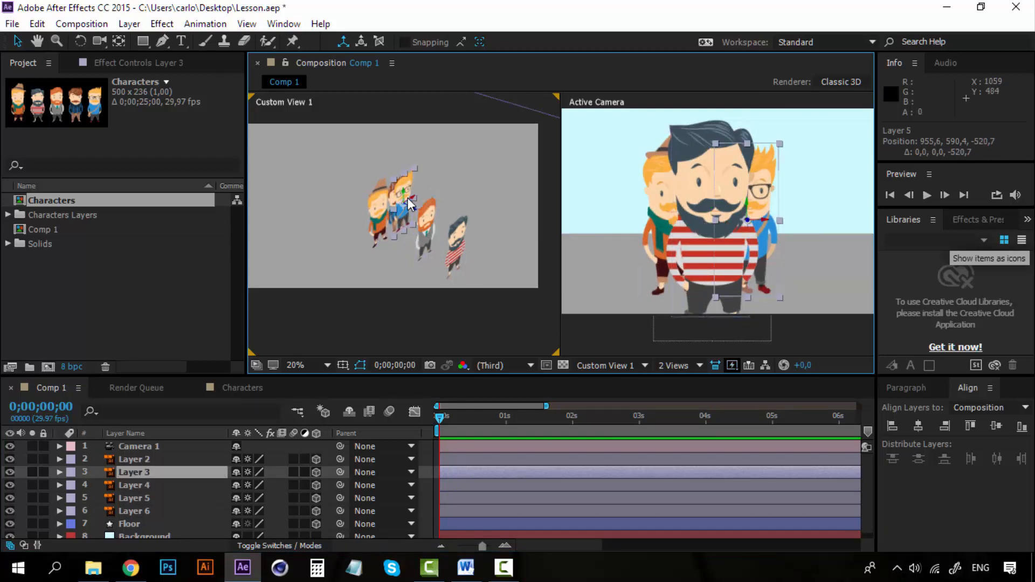
click(146, 487)
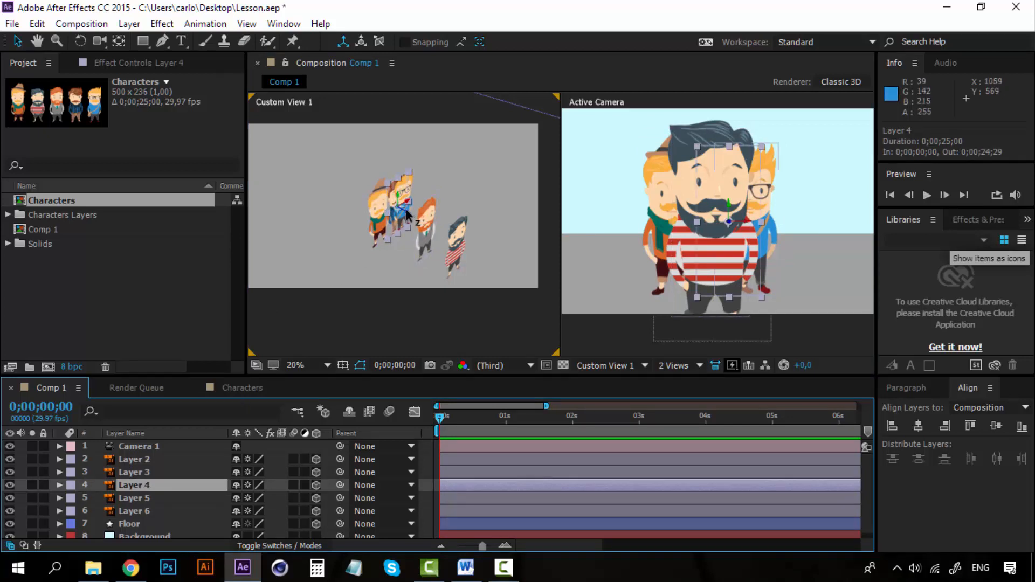
drag(415, 218, 433, 233)
Step: Push Layer 3 slightly back and move Layer 2 far behind the others to about 666, 363, 1531
click(134, 472)
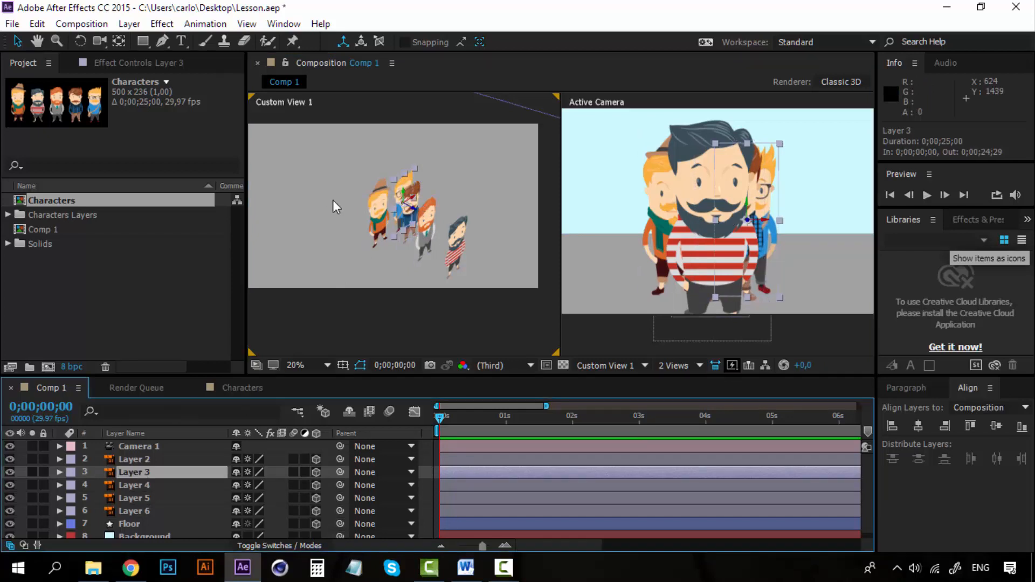
drag(412, 210, 236, 107)
click(138, 461)
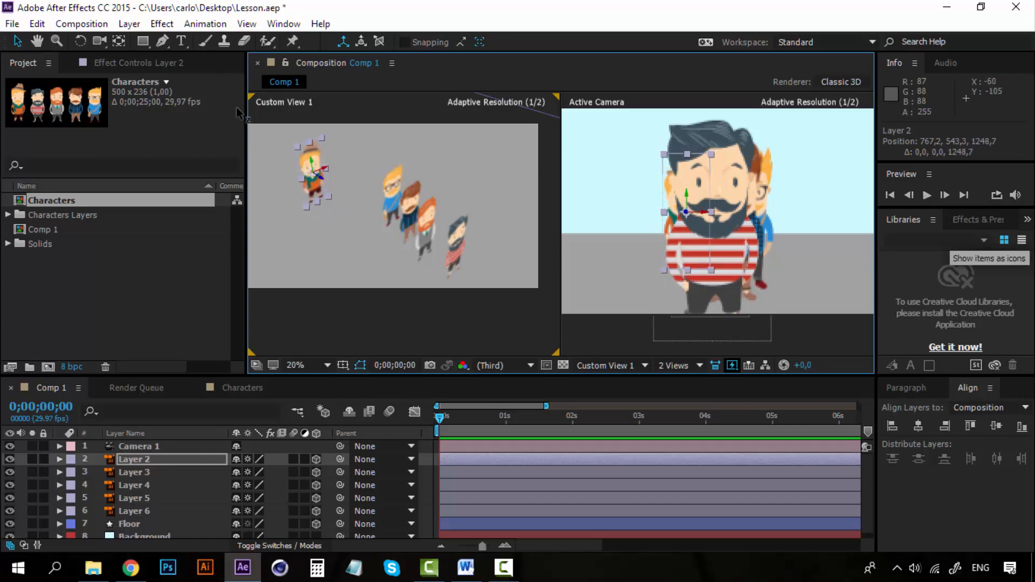
drag(321, 181, 300, 165)
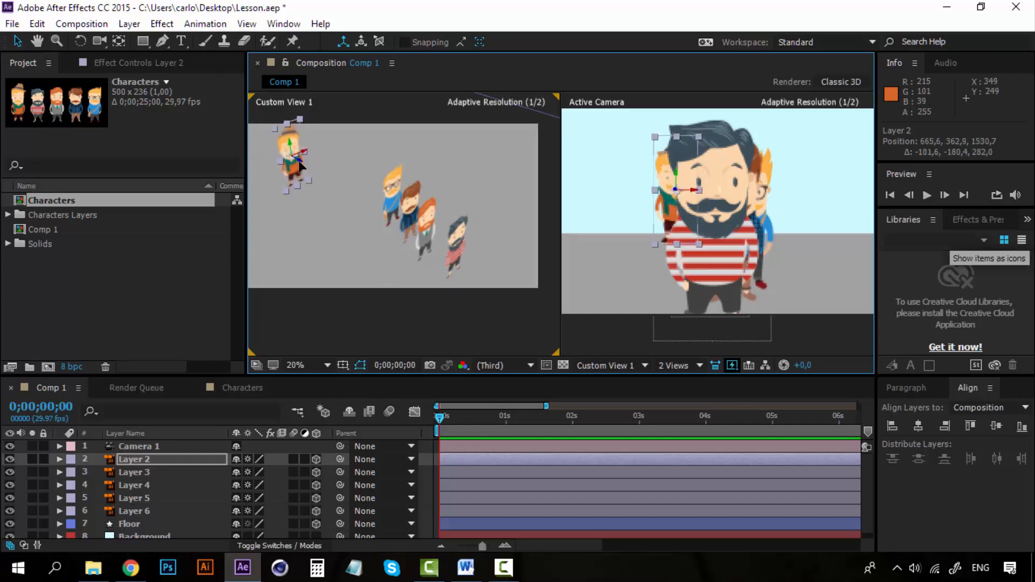
Step: Move Layer 3 back to a Z position of about 902 and Layer 4 back to about 125
click(135, 472)
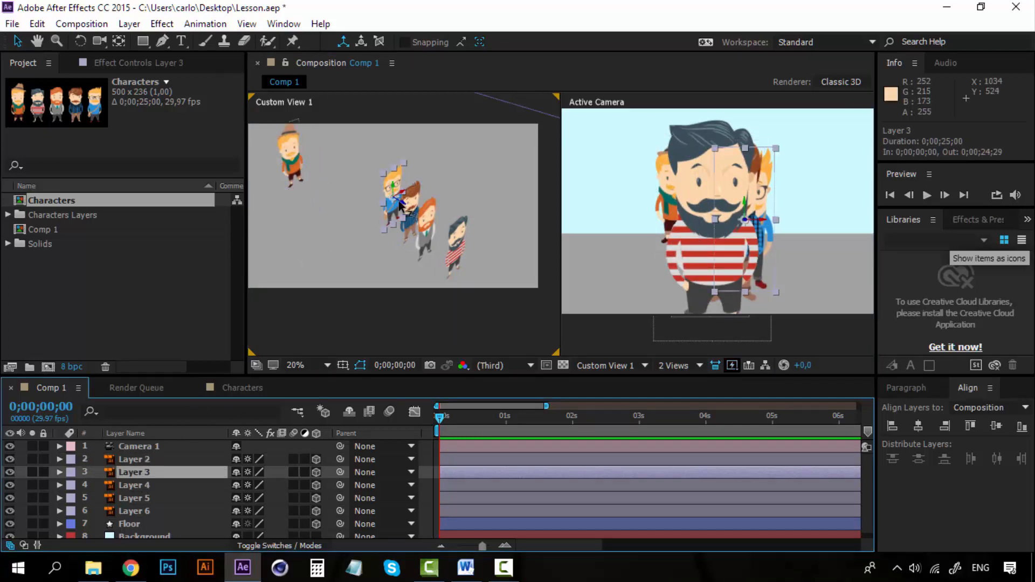
drag(400, 205, 308, 143)
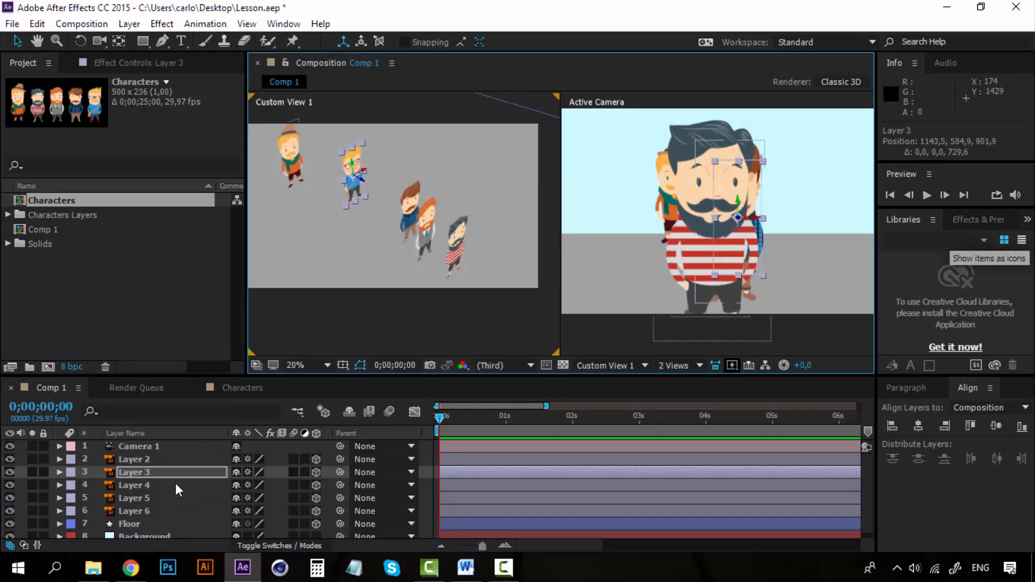
click(421, 222)
drag(422, 223, 386, 197)
Step: Move Layer 5 to a Z position of about -480 and sideways to an X position of about 1727
click(163, 498)
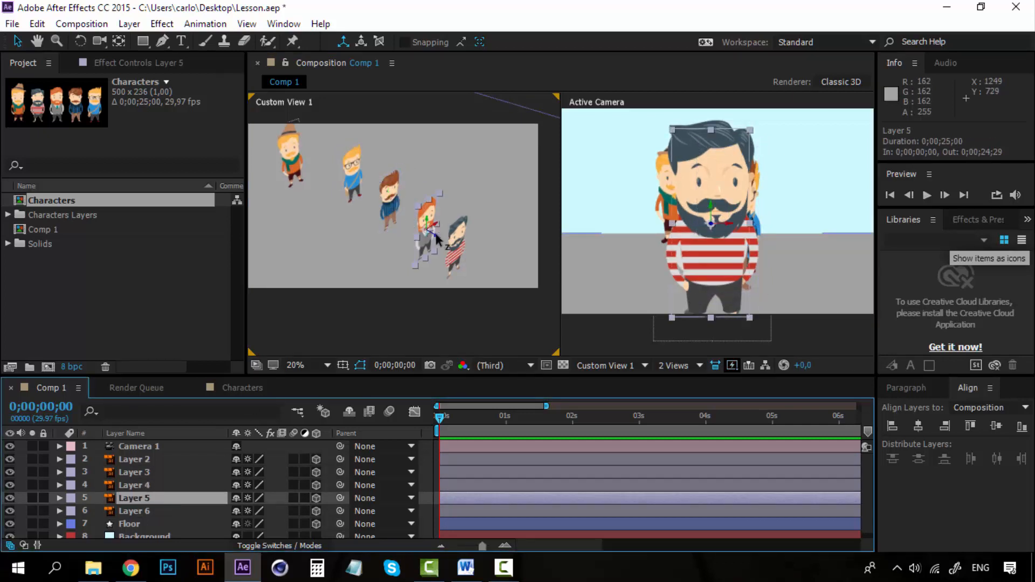
drag(440, 232, 431, 233)
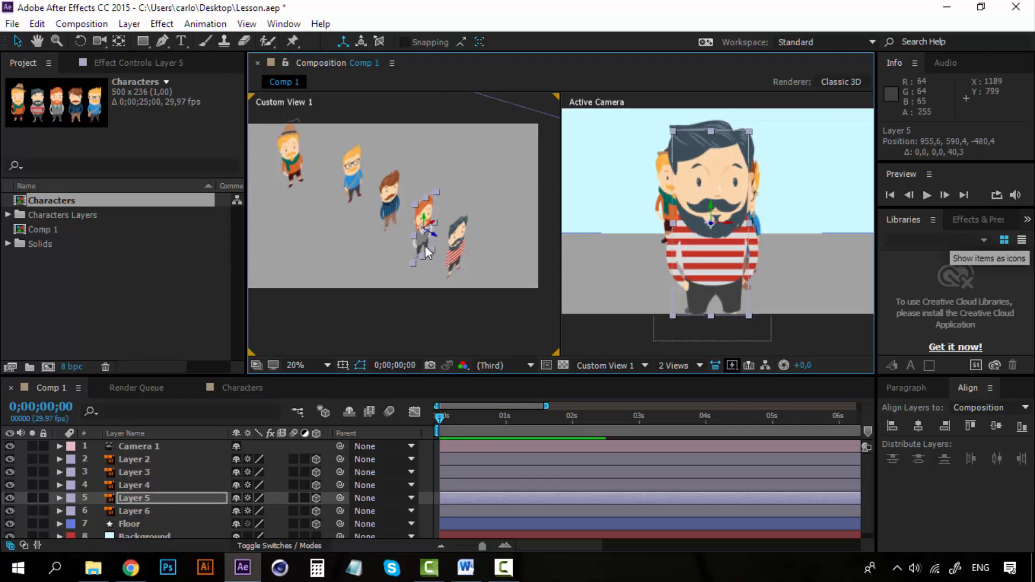
scroll(404, 210, down, 2)
scroll(353, 208, up, 2)
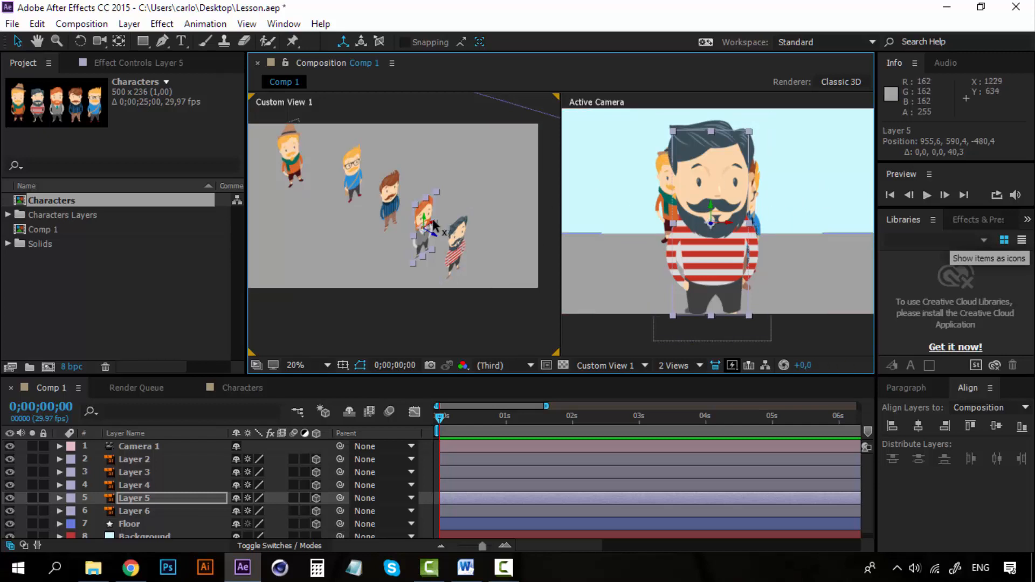
drag(434, 226, 517, 168)
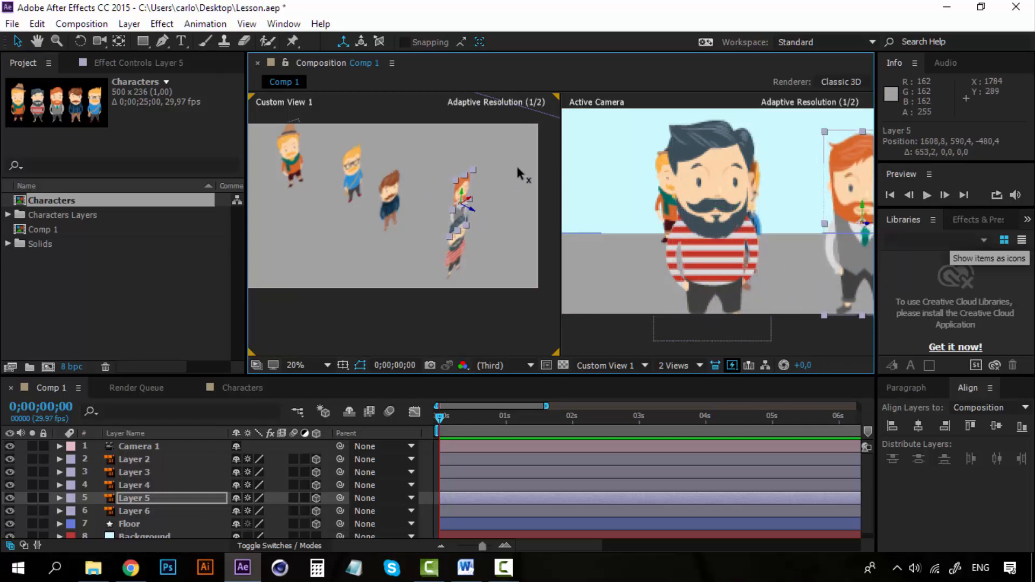
drag(516, 168, 531, 159)
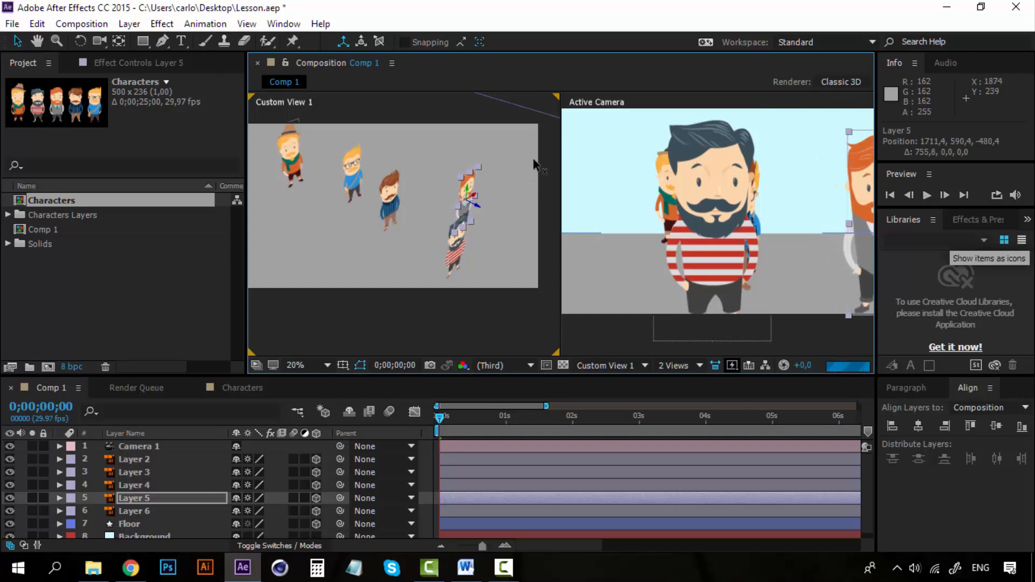
Step: Spread Layer 4 and Layer 3 to opposite sides, at X positions of about 378 and 1602
click(397, 201)
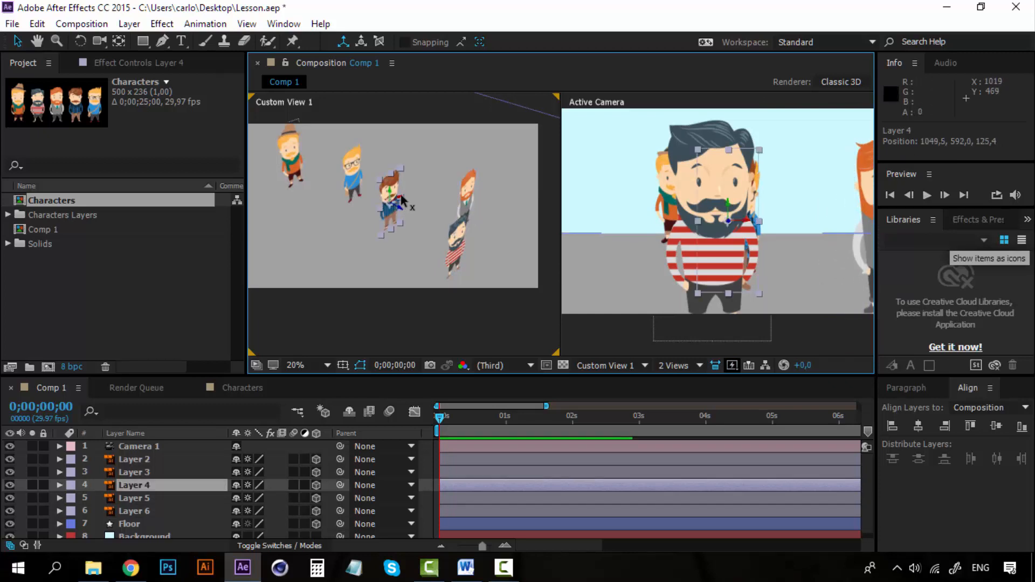
drag(402, 196, 314, 244)
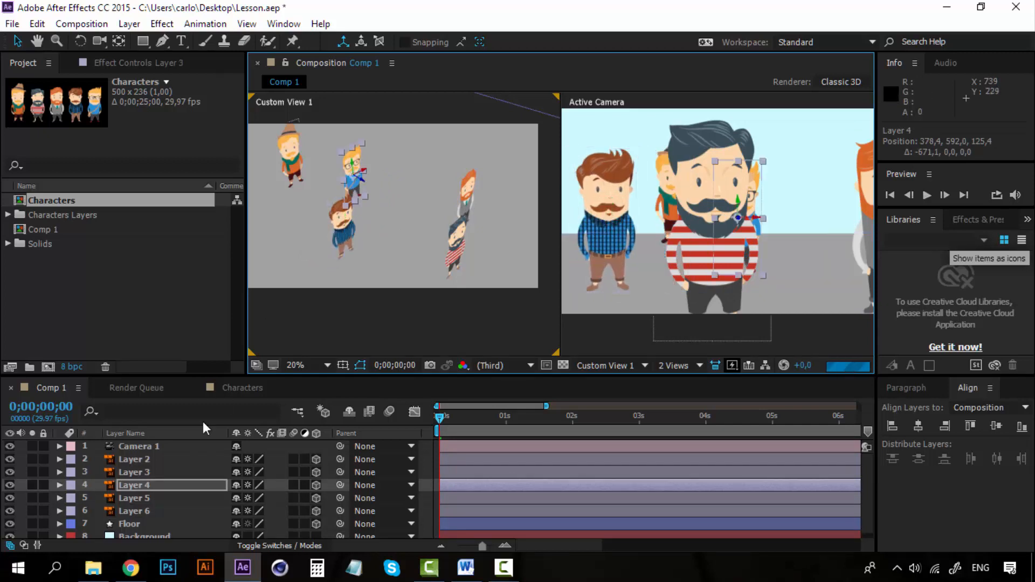
click(363, 171)
drag(364, 173, 426, 141)
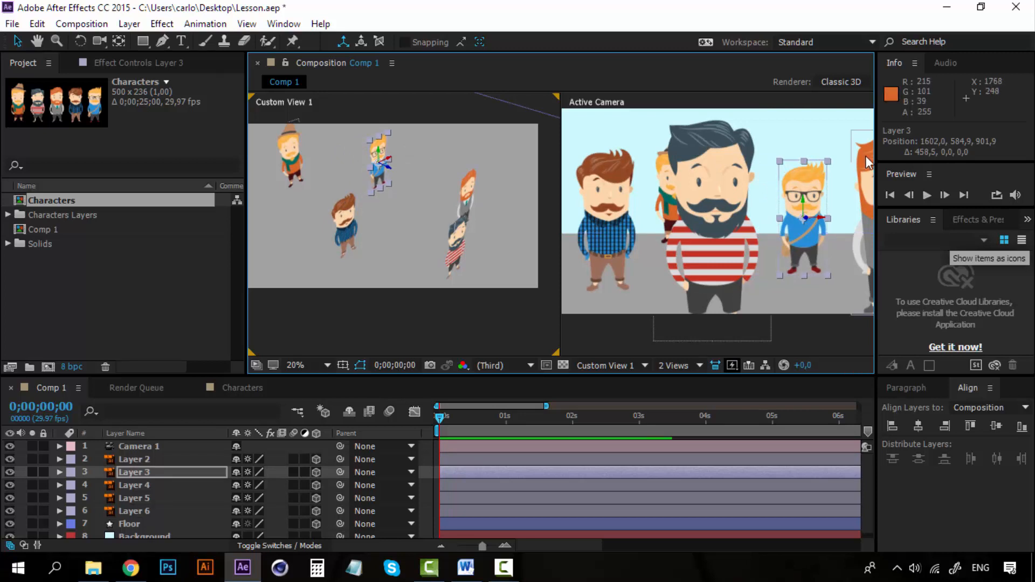
Step: Move Layer 2 sideways to an X position of about 459 and back to a Z position of about 2058
click(290, 155)
drag(303, 154, 281, 161)
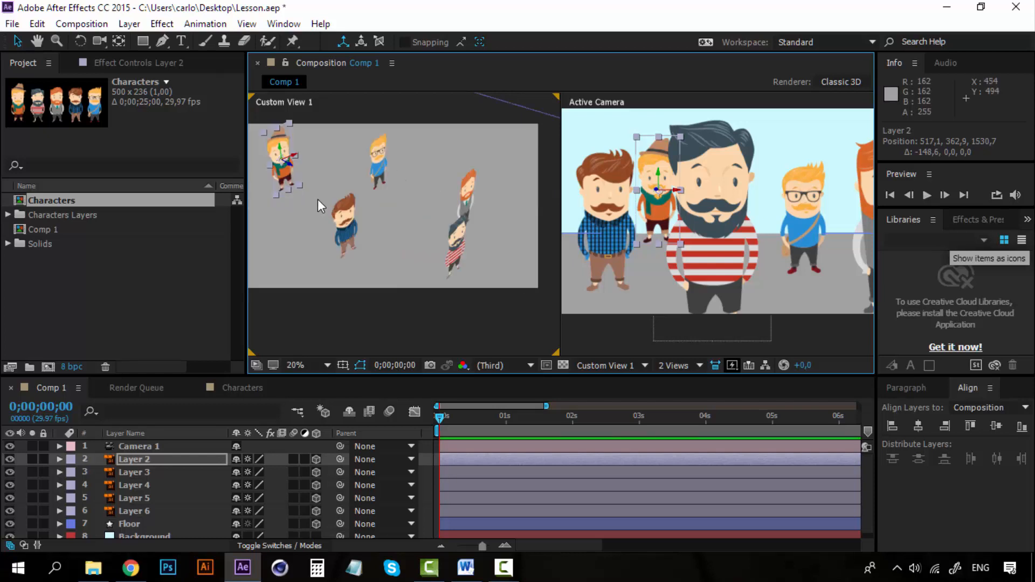
key(space)
drag(338, 205, 376, 256)
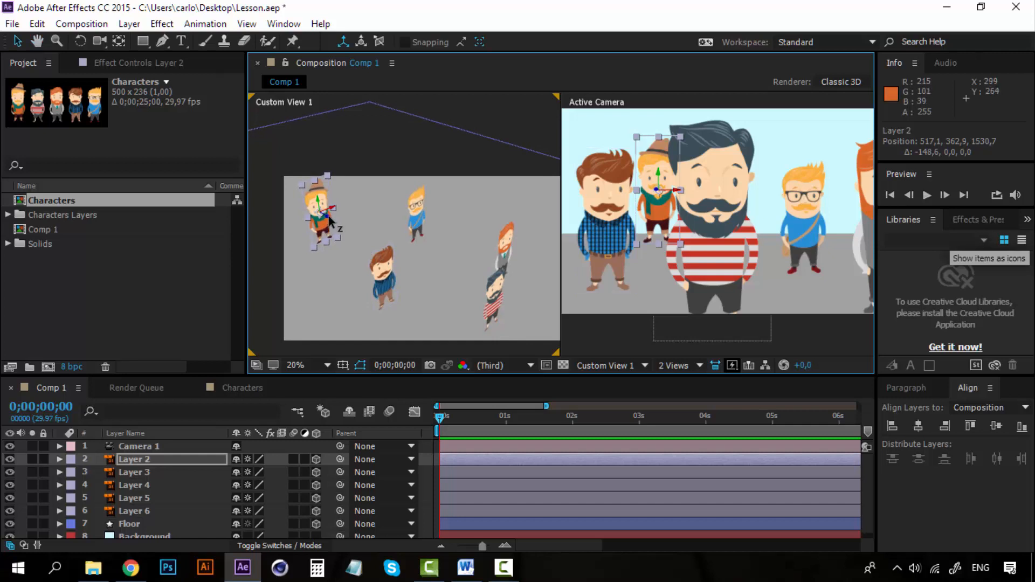
drag(329, 218, 262, 173)
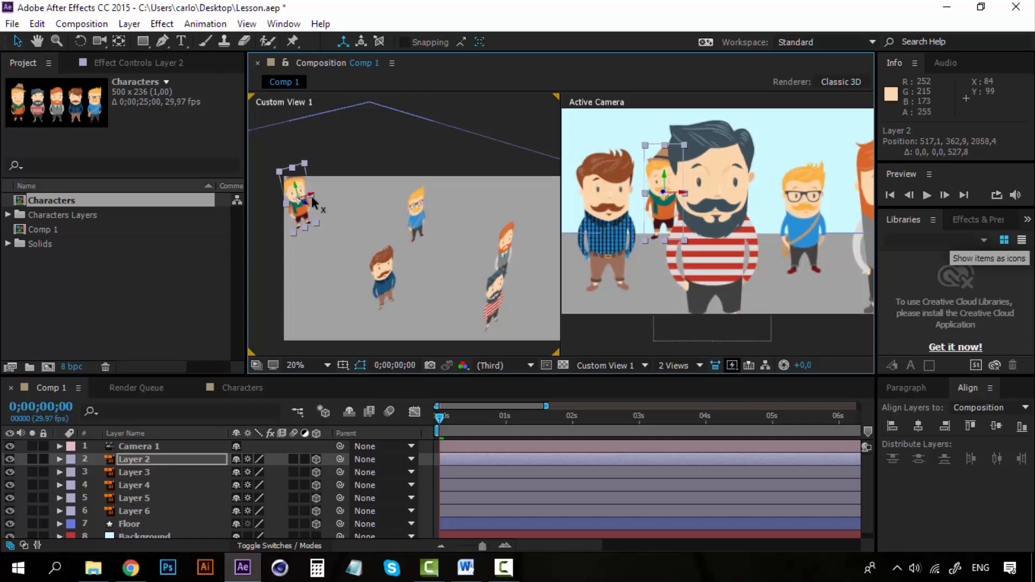
drag(311, 194, 305, 200)
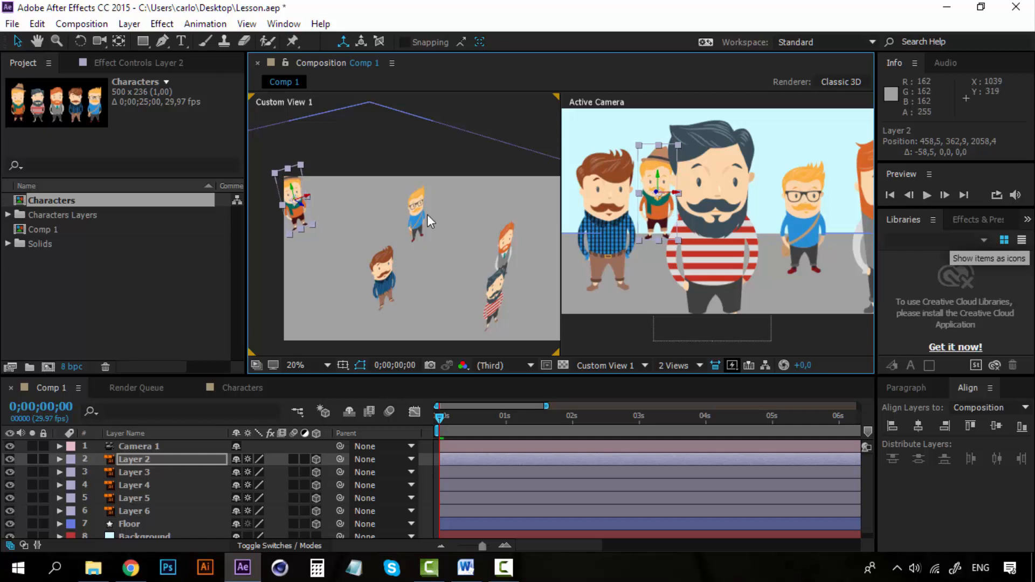
Step: Move Layer 3 back to a Z position of about 1521 and Layer 4 to about X 285, Z 432
click(413, 211)
drag(425, 221, 333, 189)
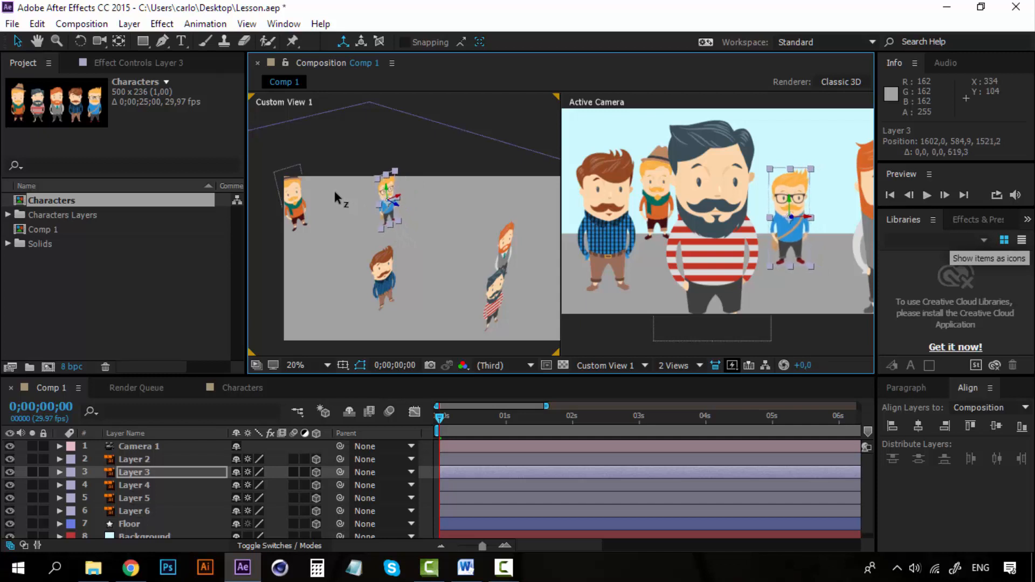
click(386, 289)
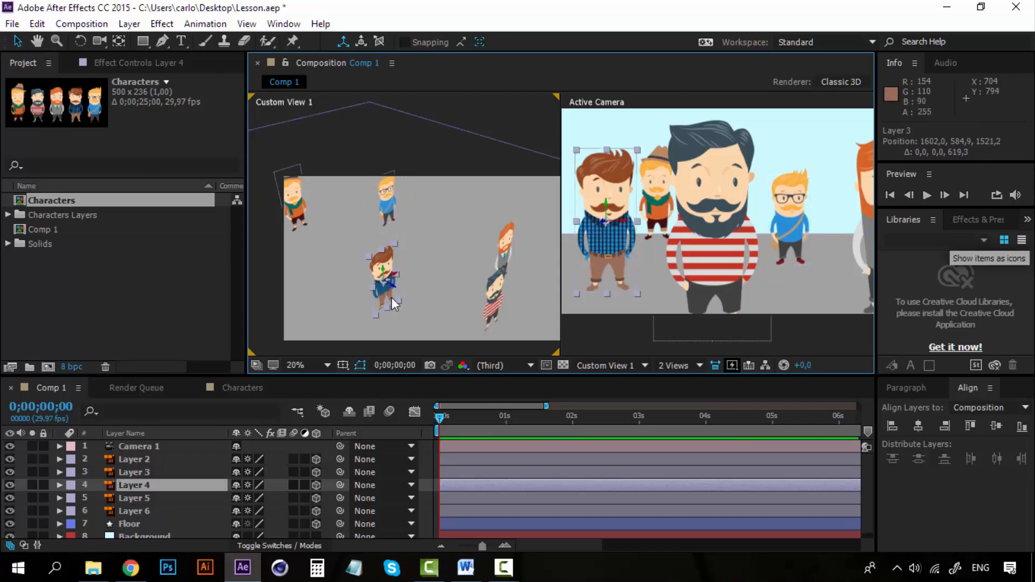
drag(391, 291, 355, 273)
key(space)
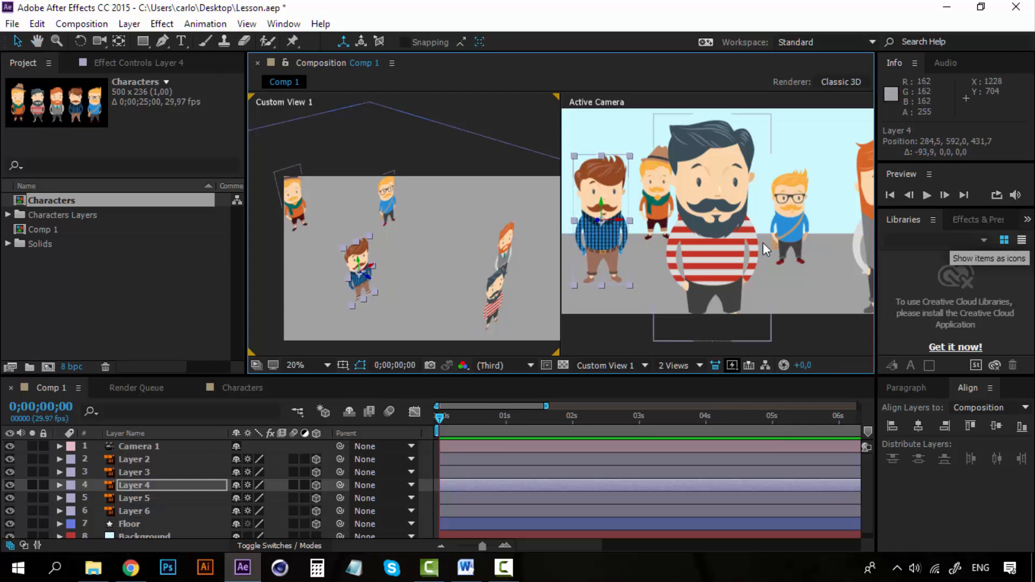
Step: Move Layer 5 back to a Z position of about -95 and sideways to an X position of about 1657
drag(762, 242, 647, 249)
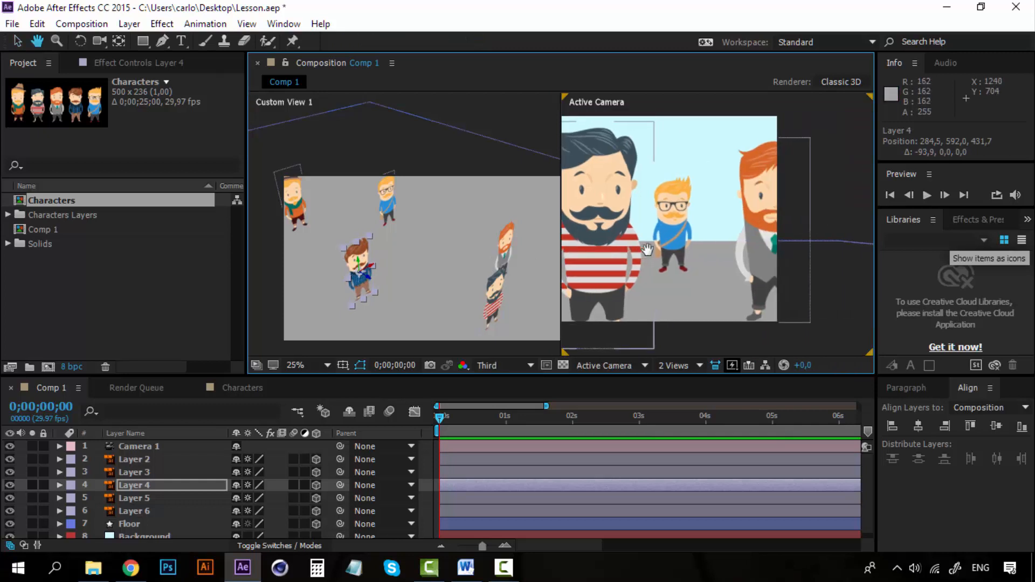
click(508, 239)
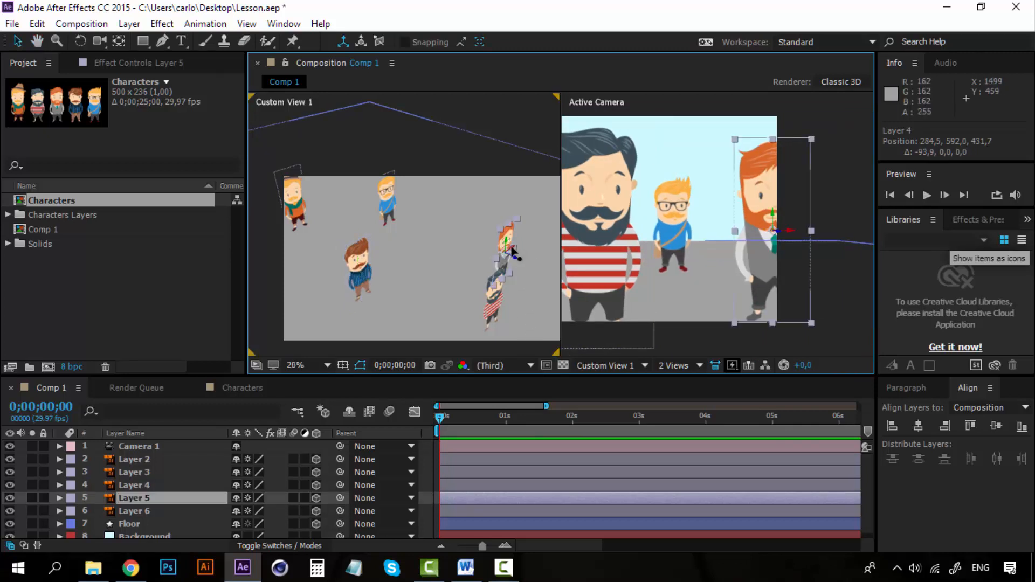
drag(518, 264, 466, 222)
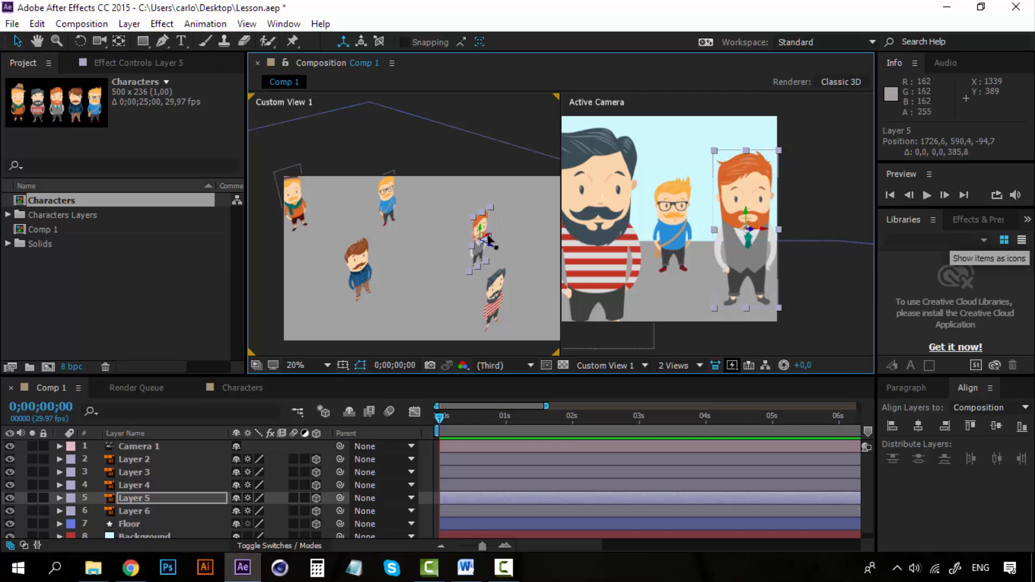
key(ctrl+z)
key(ctrl+z)
key(ctrl+z)
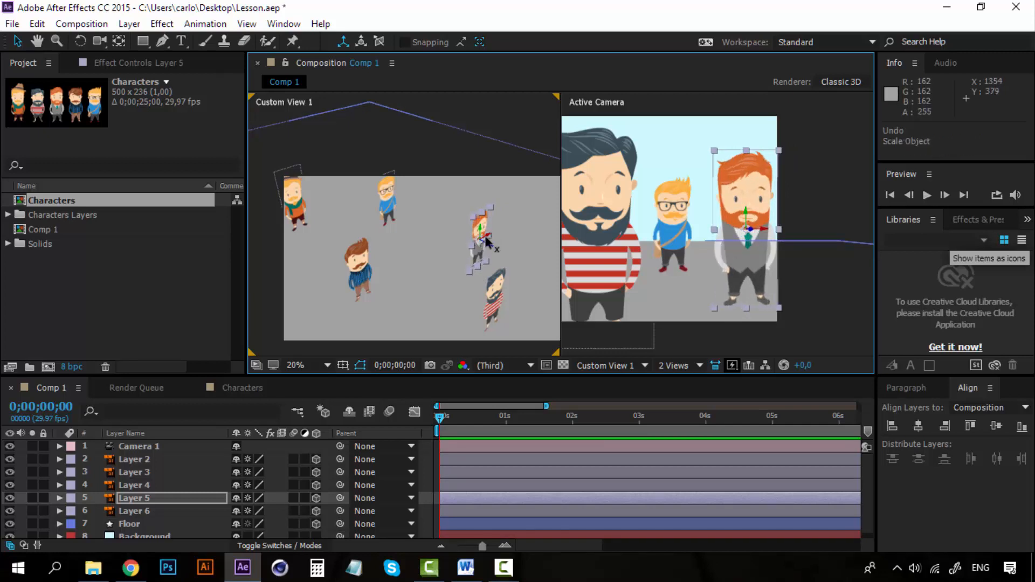
drag(487, 241, 483, 245)
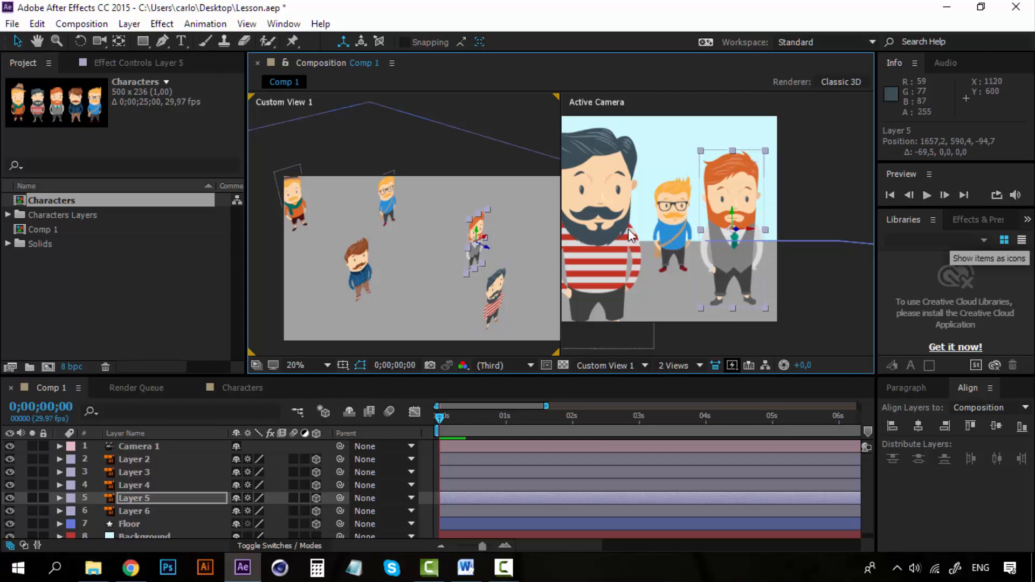
drag(630, 244, 749, 247)
scroll(742, 248, down, 1)
scroll(742, 249, up, 1)
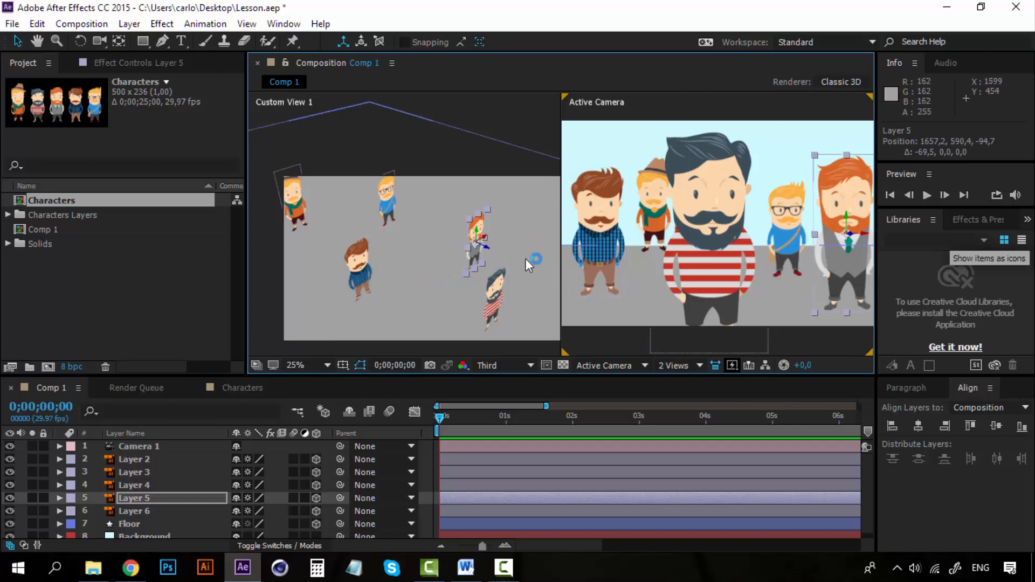
click(293, 193)
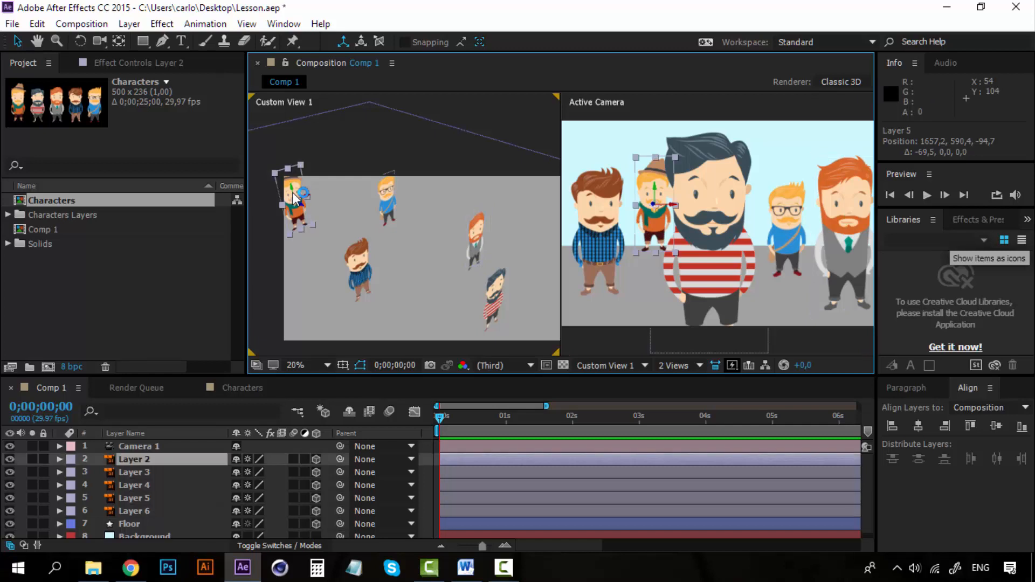
click(500, 289)
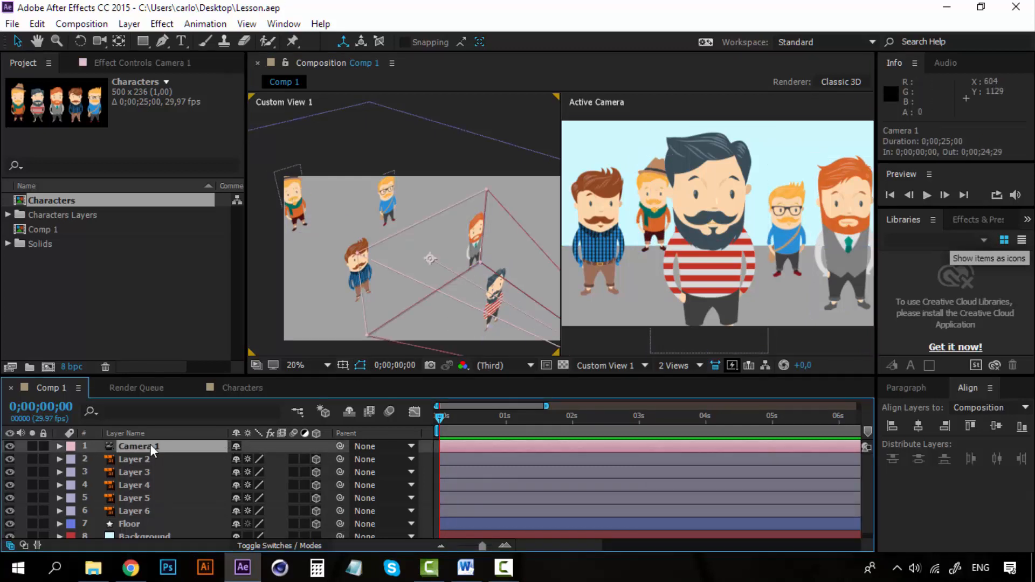
click(145, 526)
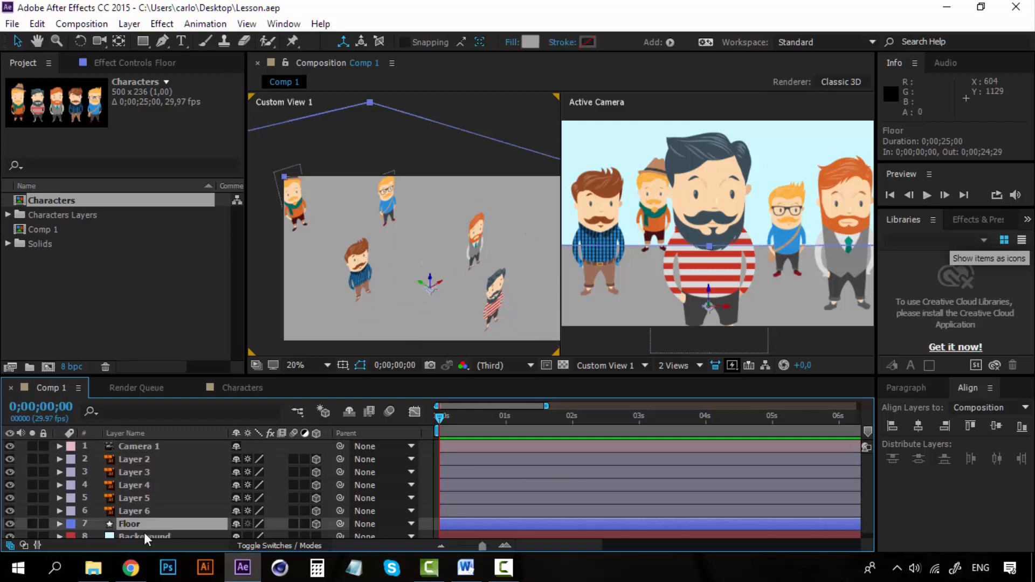
click(144, 532)
click(145, 513)
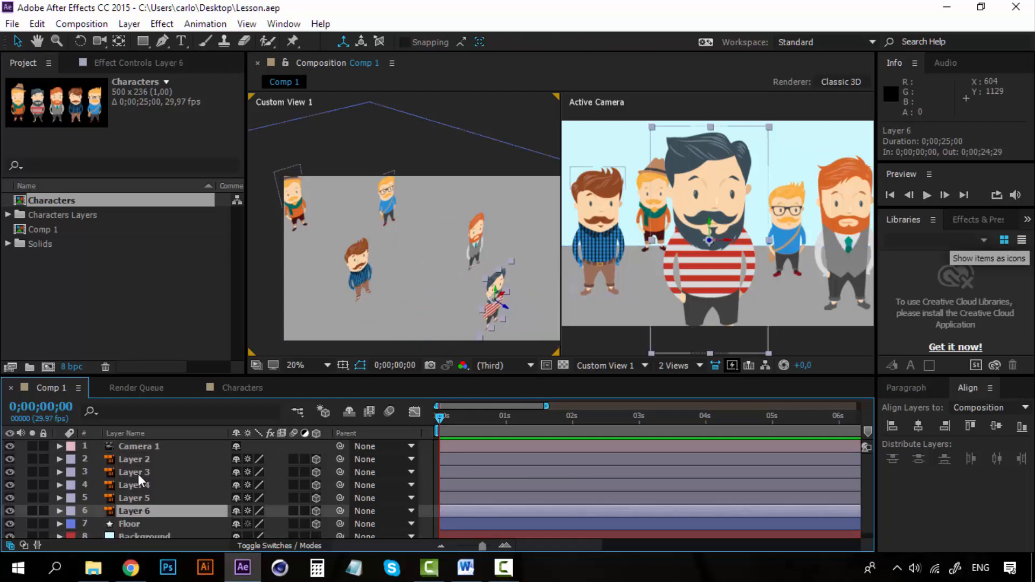
shift+click(140, 460)
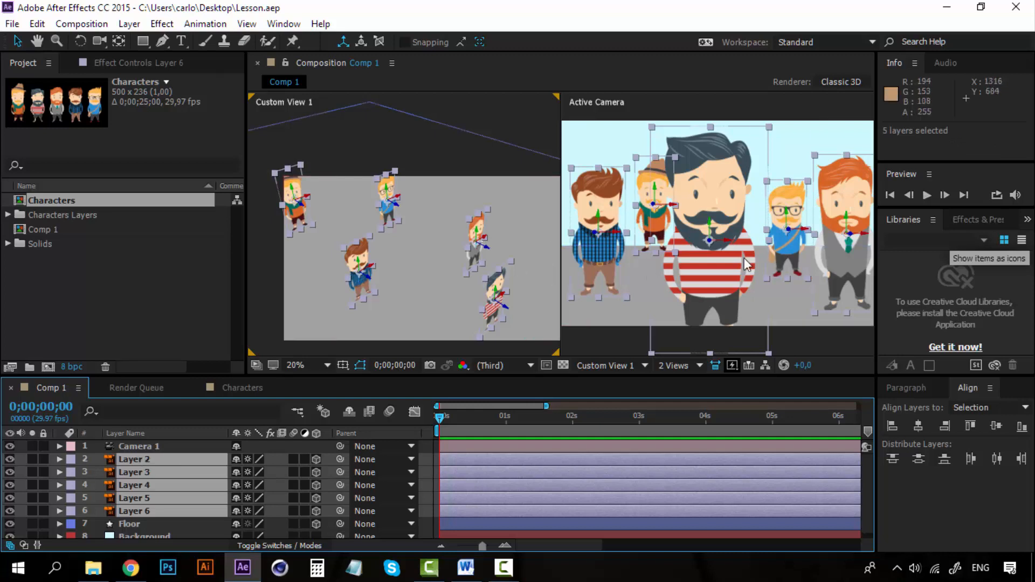
Step: Create an orbit null for Camera 1
click(170, 449)
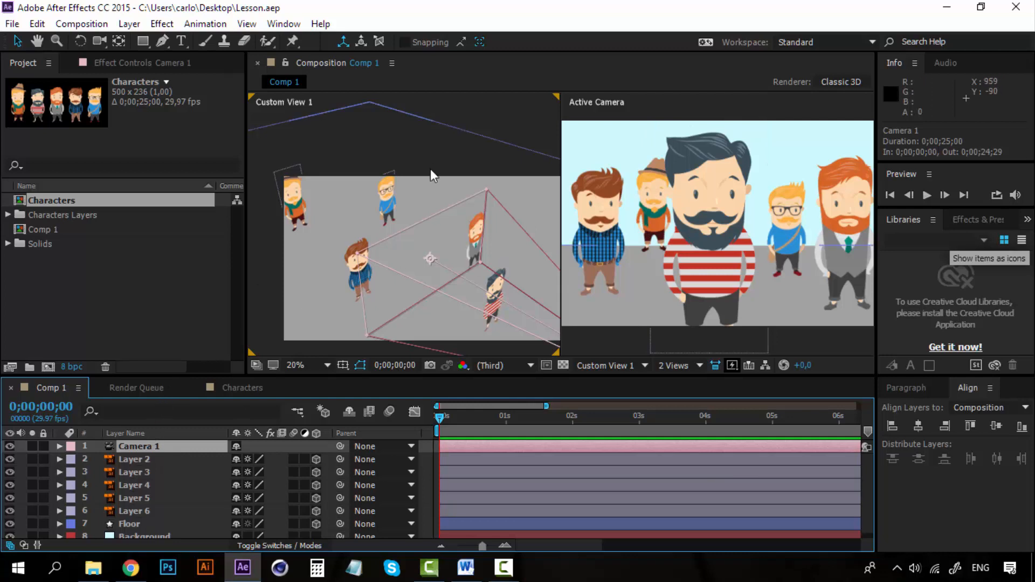
click(130, 25)
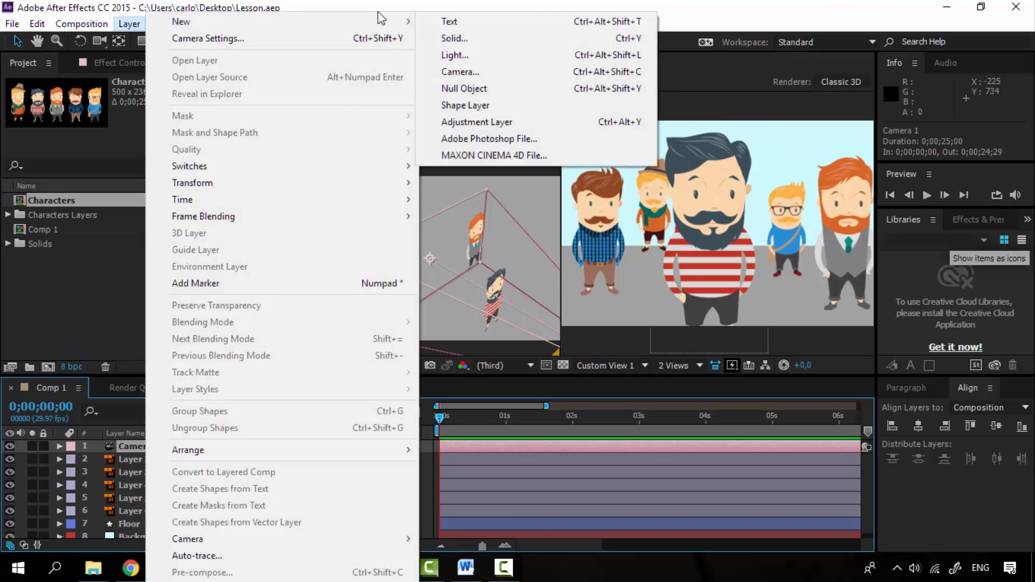
click(376, 7)
right_click(140, 446)
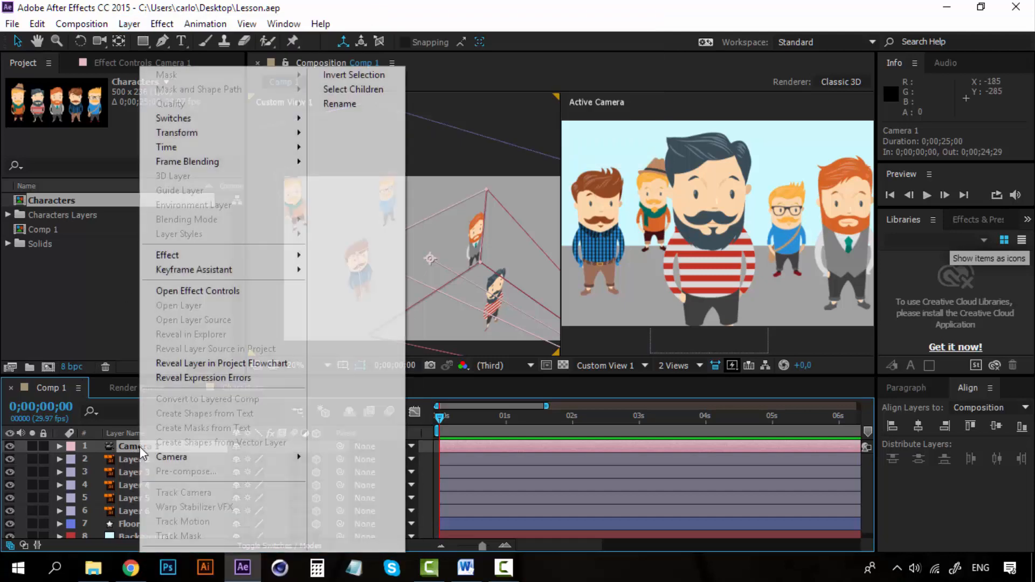
mouse_move(206, 455)
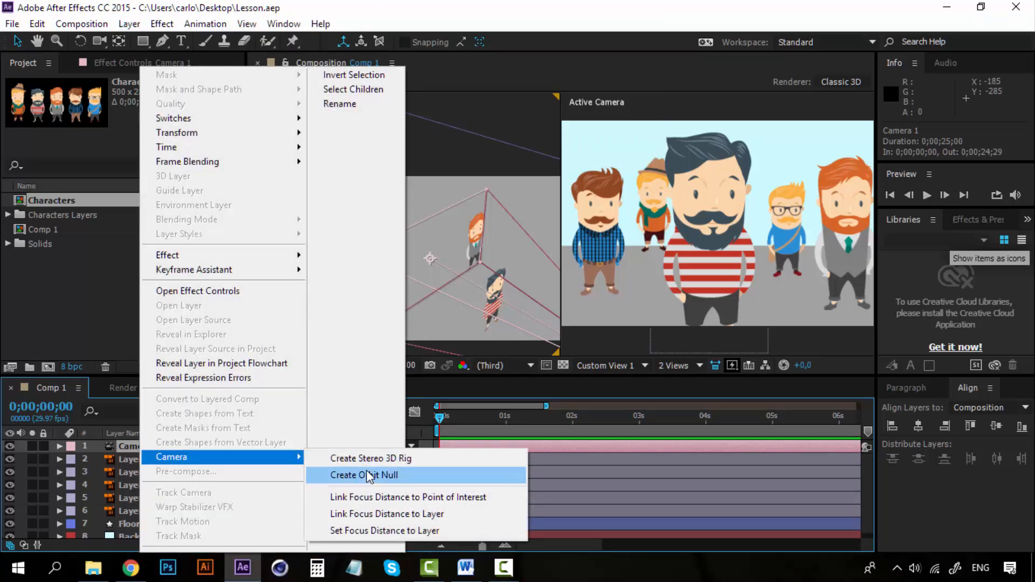
click(364, 475)
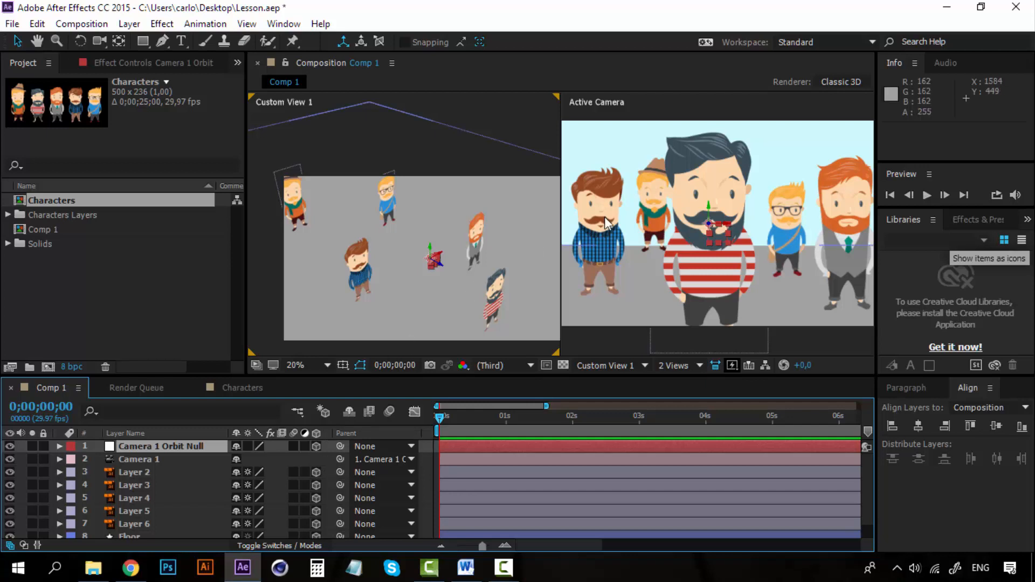
Step: Move the Camera 1 Orbit Null in depth to a Z position of about 106
drag(722, 234, 687, 170)
key(ctrl+z)
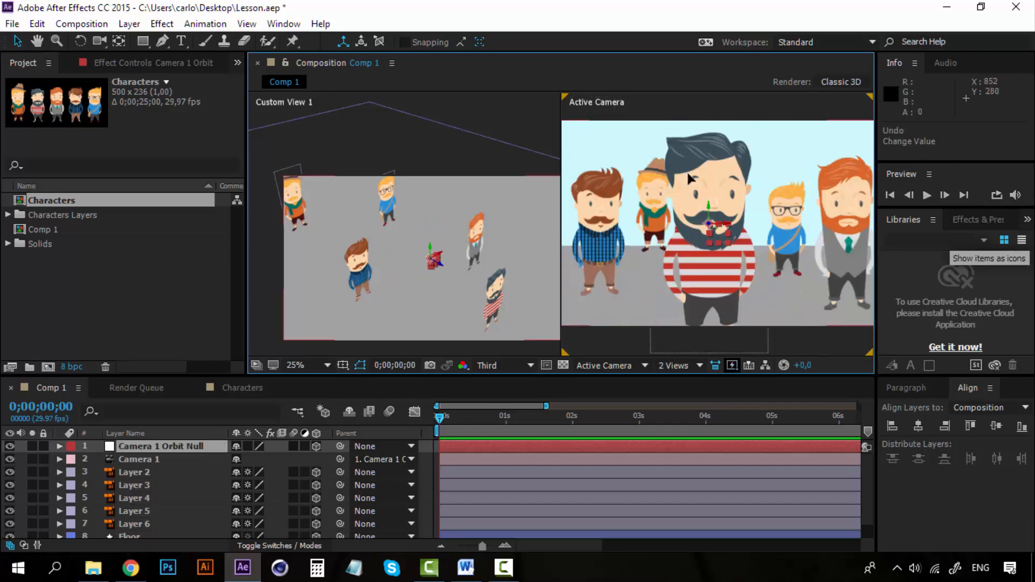
click(389, 296)
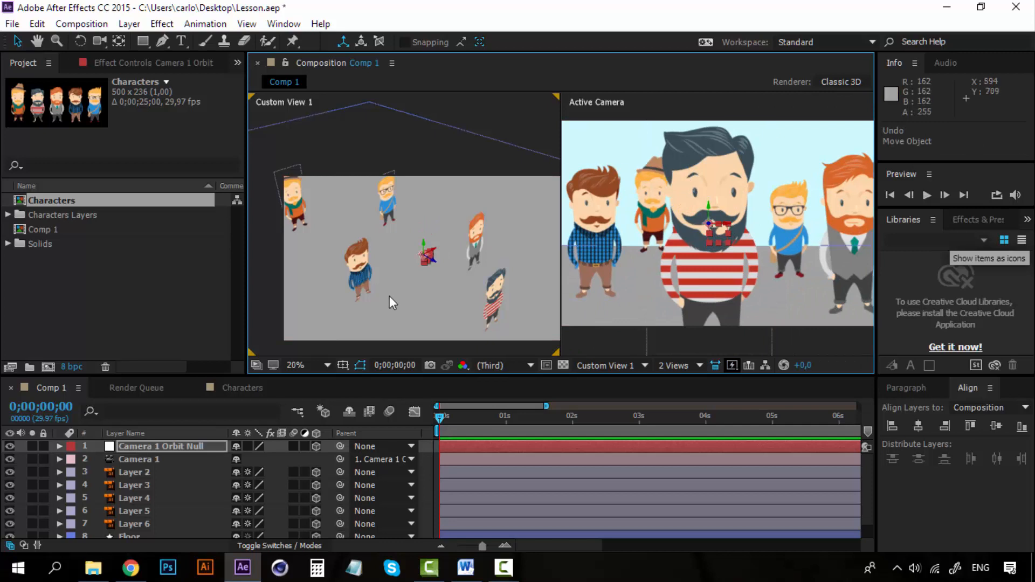
Step: Expand the camera options of Camera 1 and turn on Depth of Field
click(153, 461)
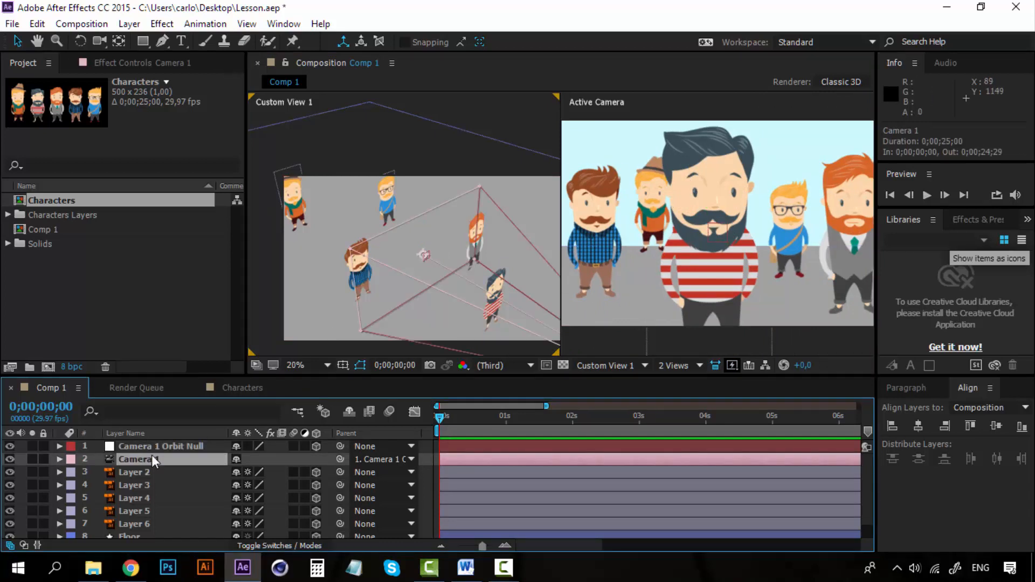
key(h)
drag(377, 302, 248, 232)
drag(385, 265, 385, 281)
key(v)
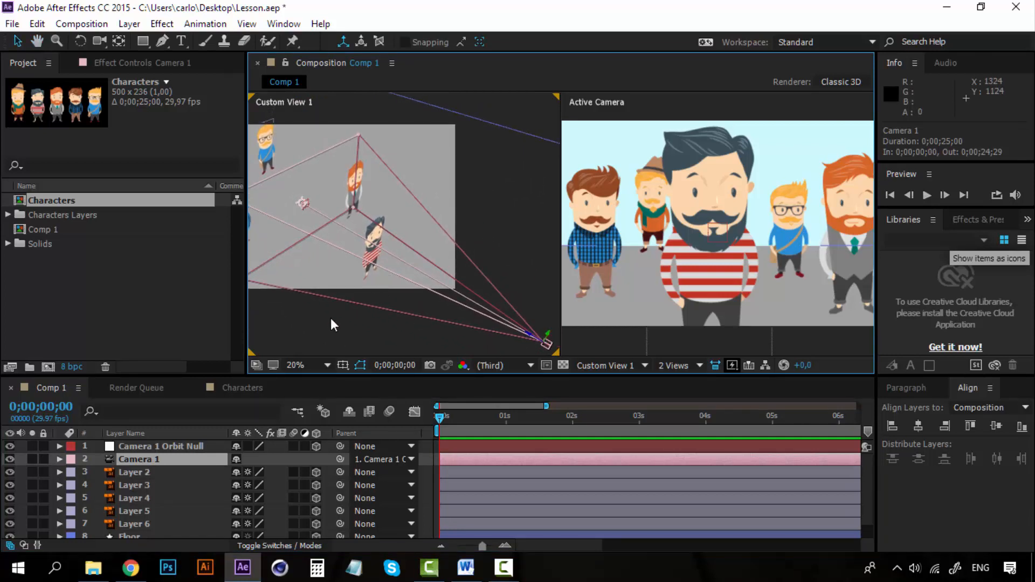
click(59, 459)
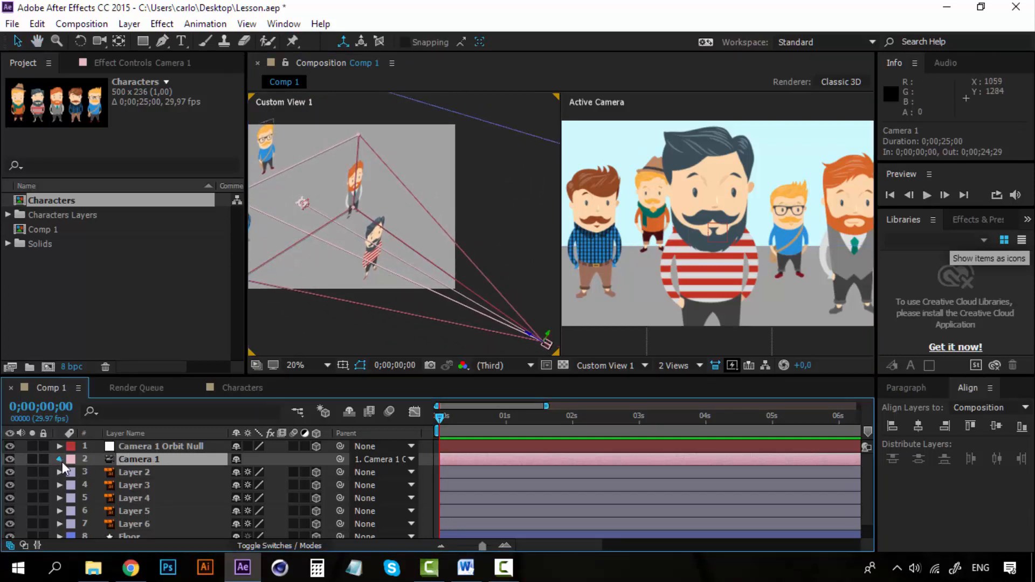
click(72, 485)
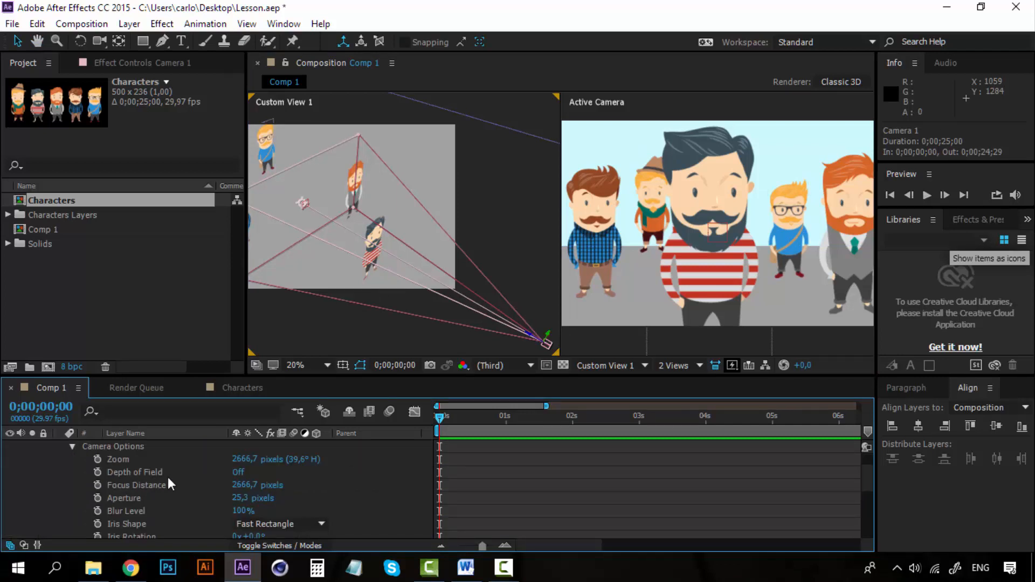
click(238, 473)
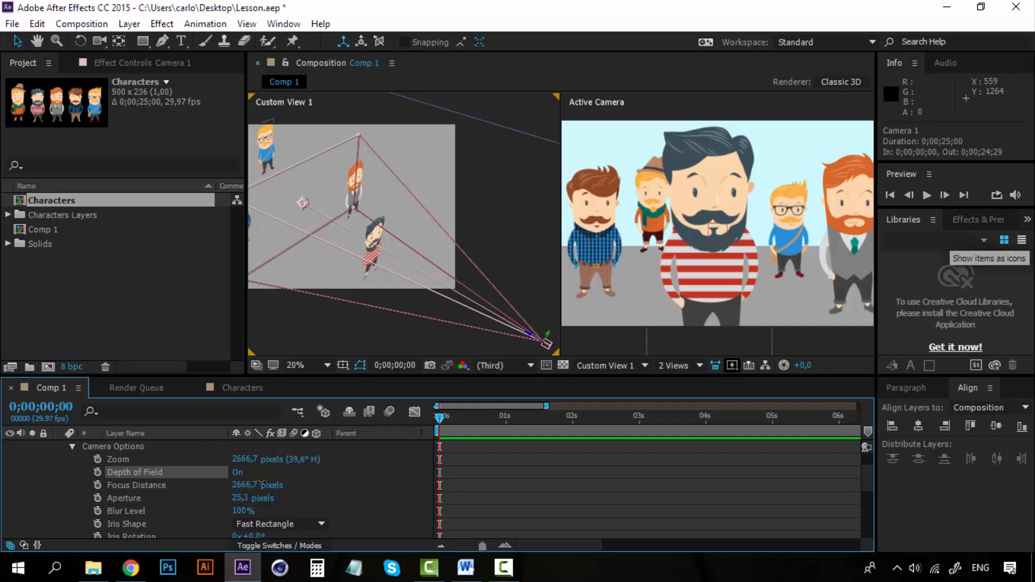
Step: Reduce Camera 1's focus distance to about 1569 pixels, placing the focus plane at the striped-shirt character
drag(261, 483, 50, 482)
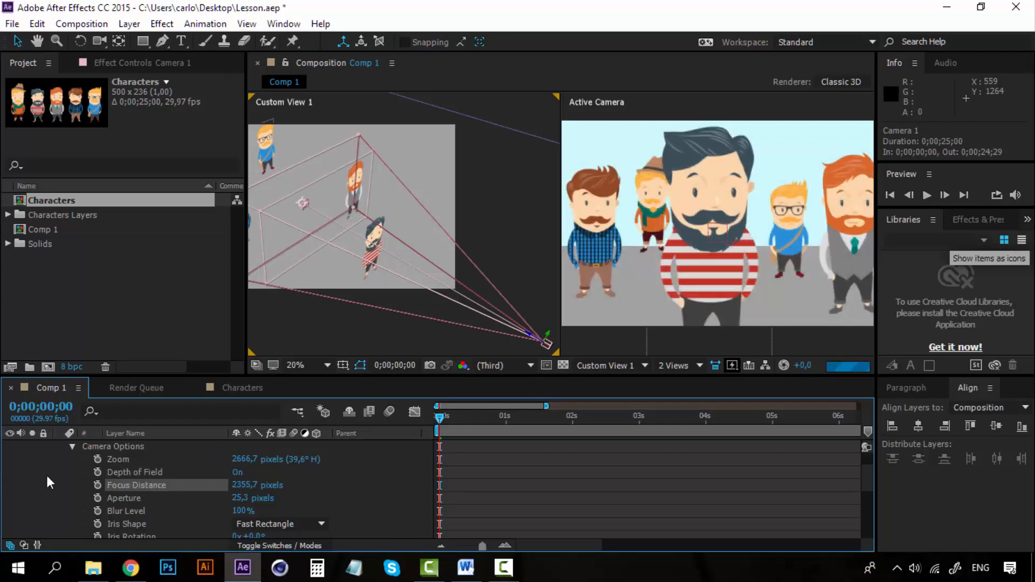
drag(248, 486, 2, 484)
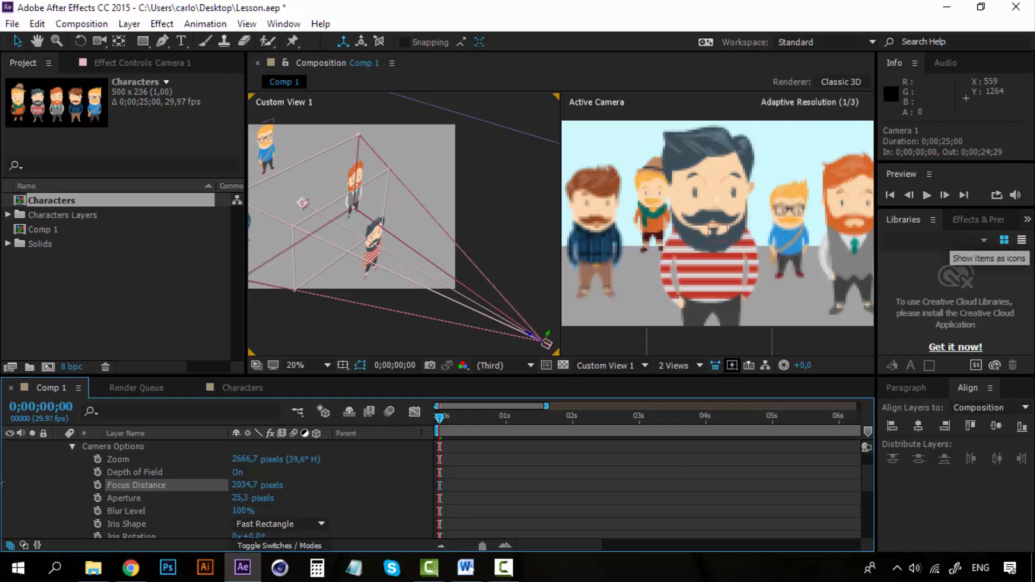
drag(262, 483, 8, 507)
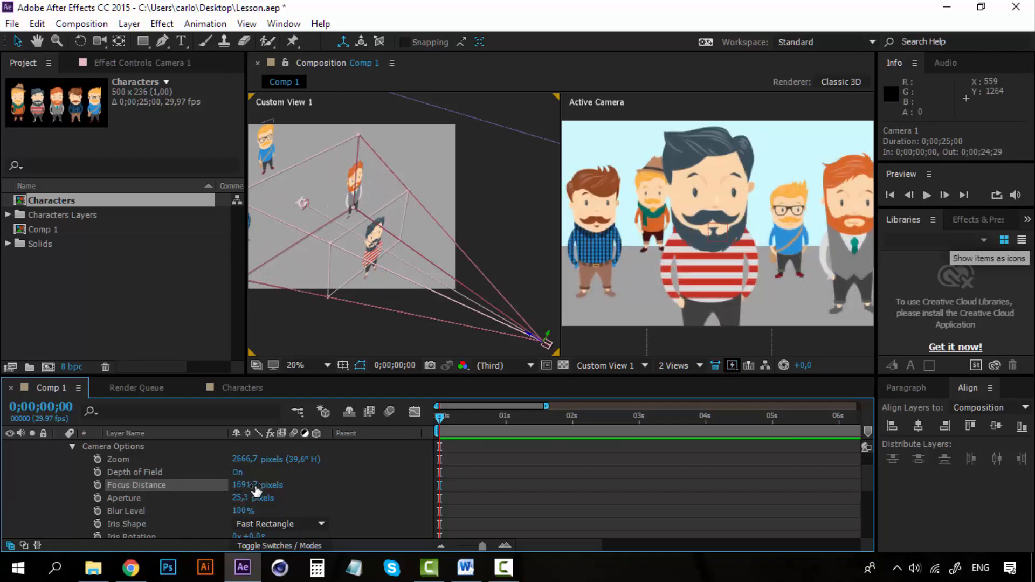
drag(256, 485, 163, 486)
Step: Set Camera 1's aperture to 300 pixels to blur the characters outside the focus plane
drag(237, 498, 268, 499)
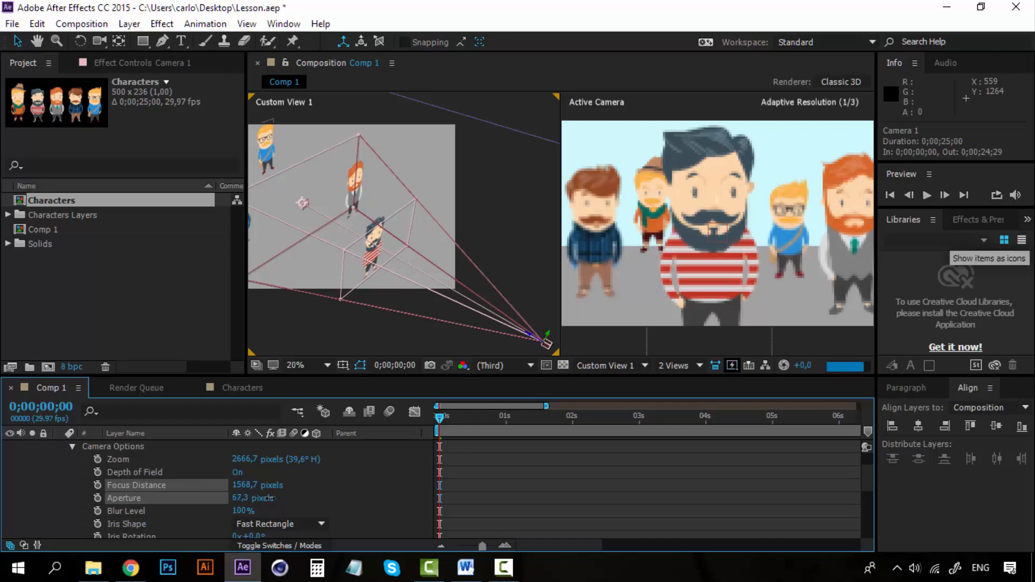
click(241, 498)
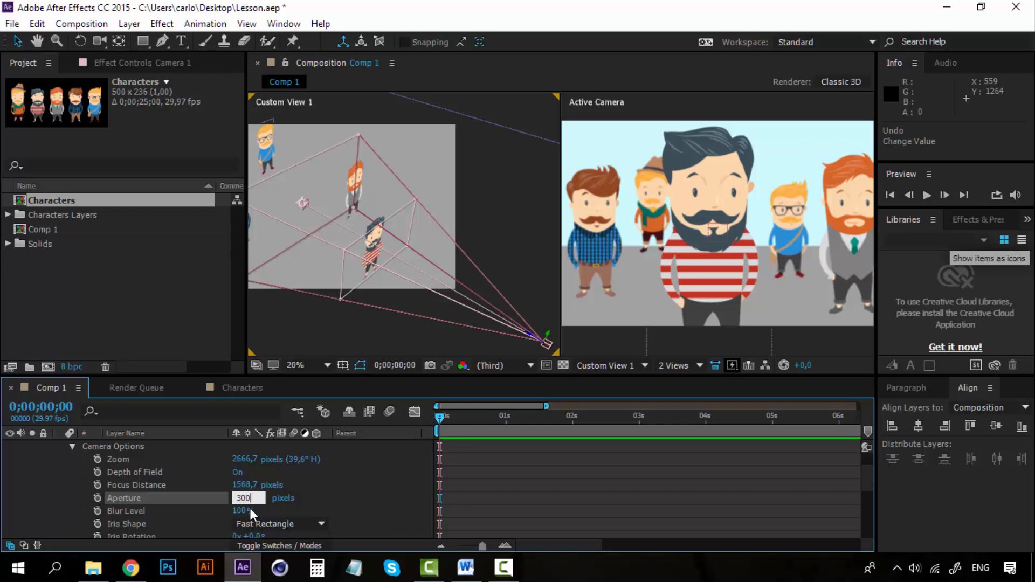
key(Return)
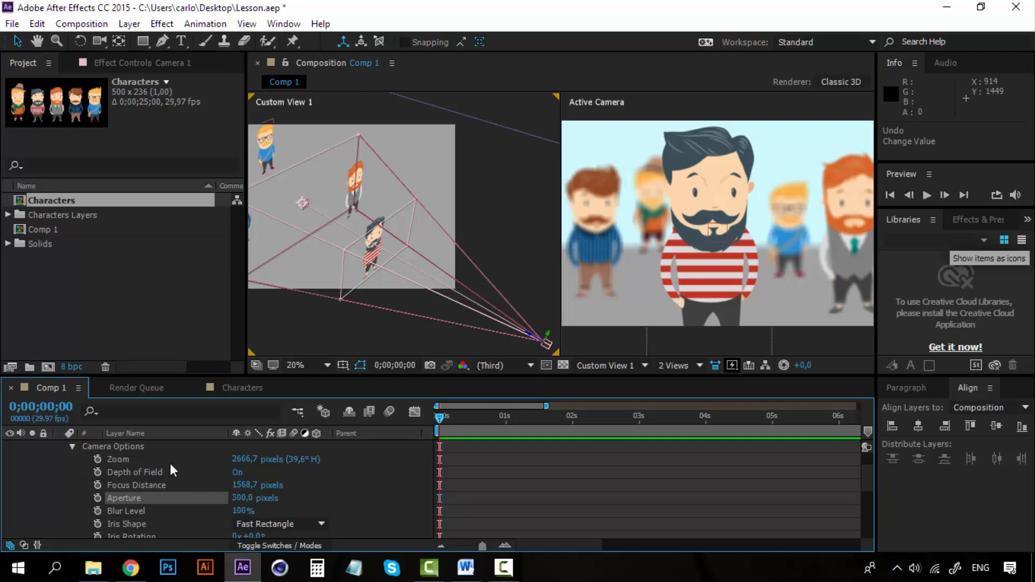
Step: Collapse the properties of Camera 1 and reveal the Position property of the Camera 1 Orbit Null
click(72, 446)
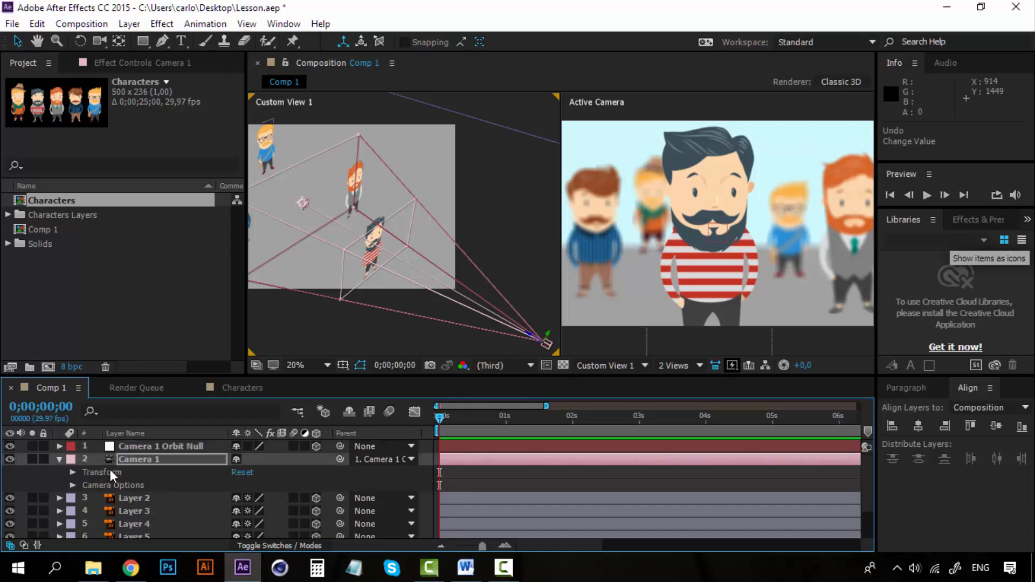
click(131, 461)
click(65, 459)
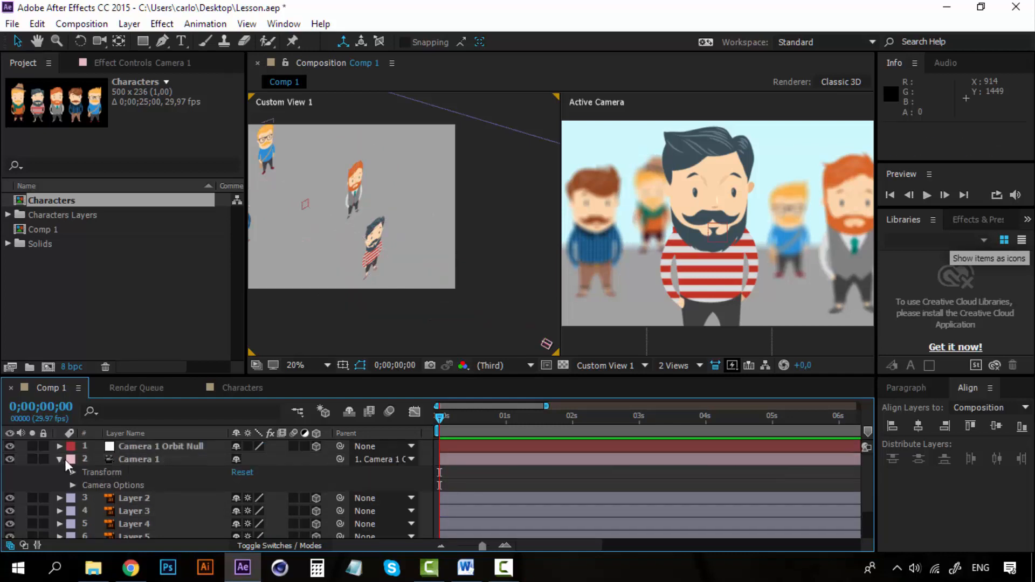
click(145, 450)
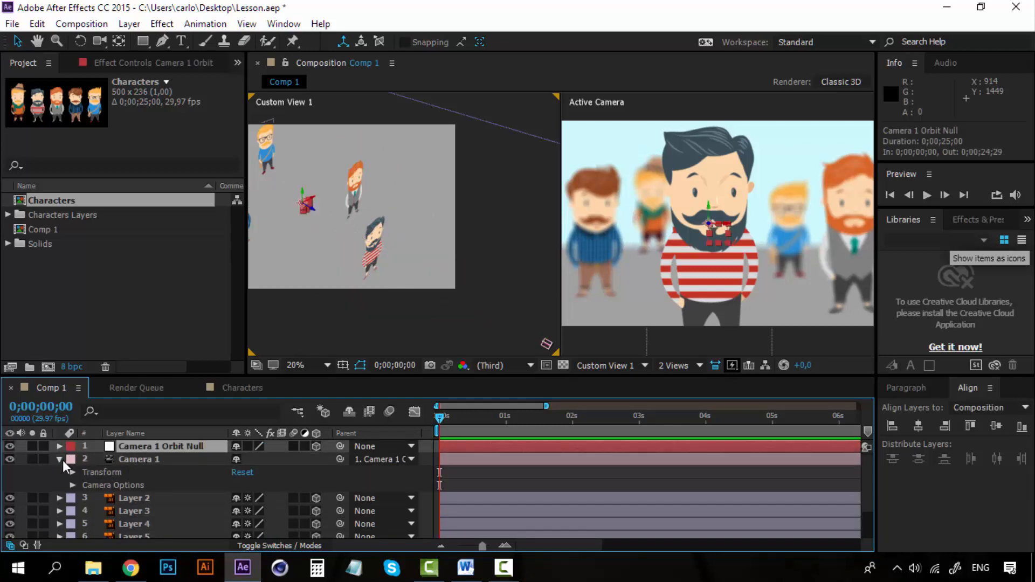
click(59, 458)
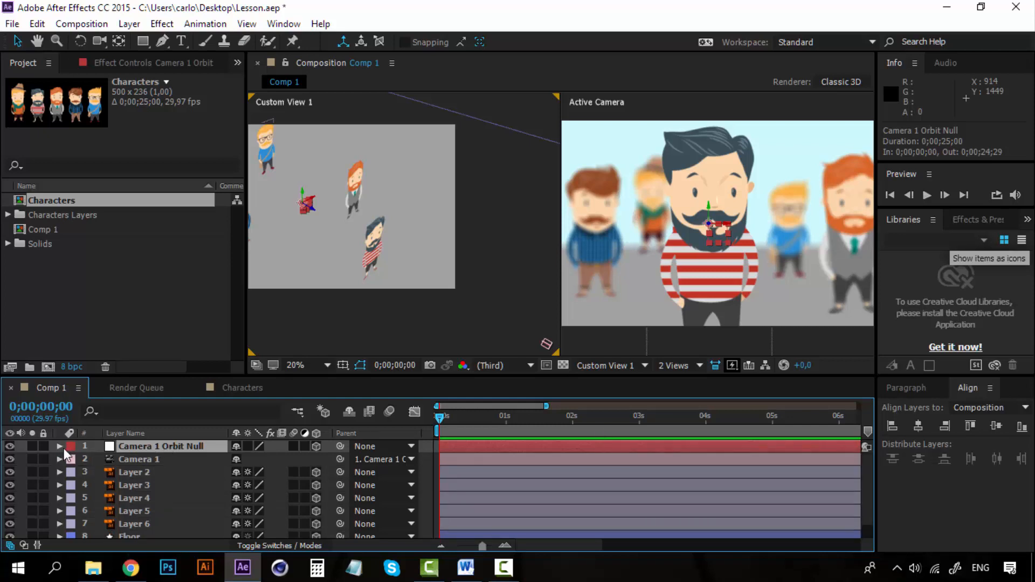
key(p)
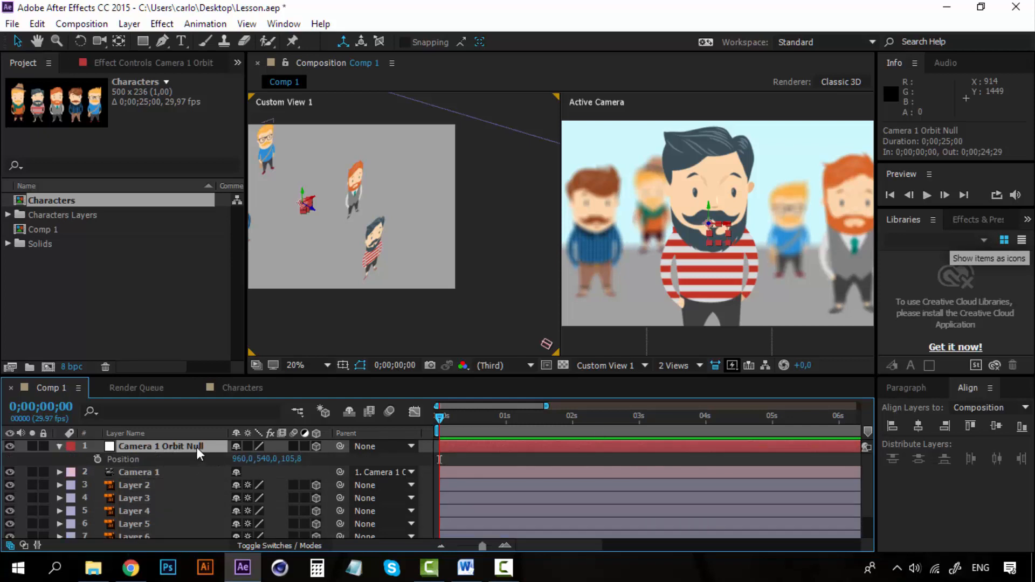
Step: Switch the composition to a single view and set a starting Position keyframe for the Camera 1 Orbit Null at 0 seconds
click(695, 365)
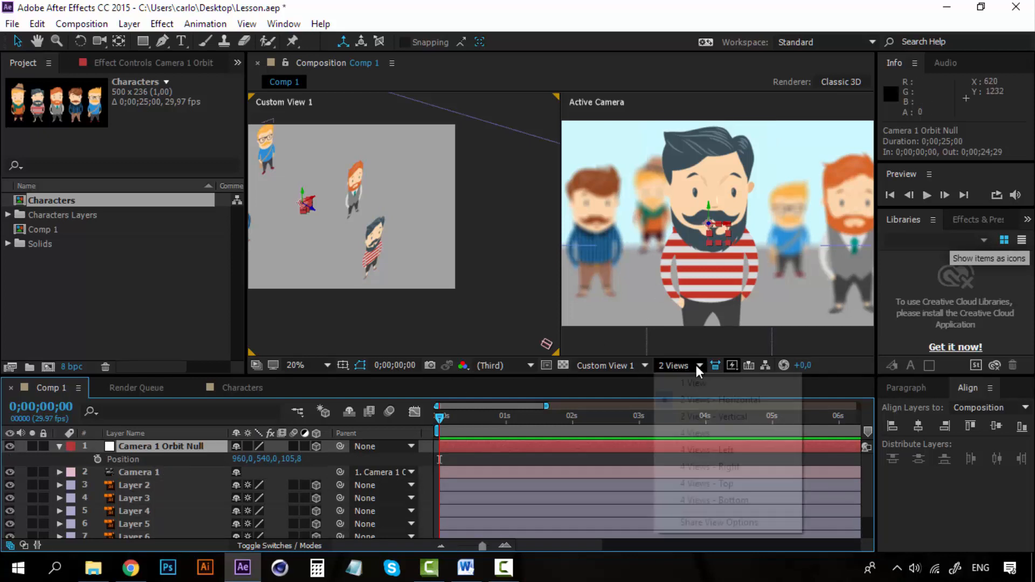
click(695, 382)
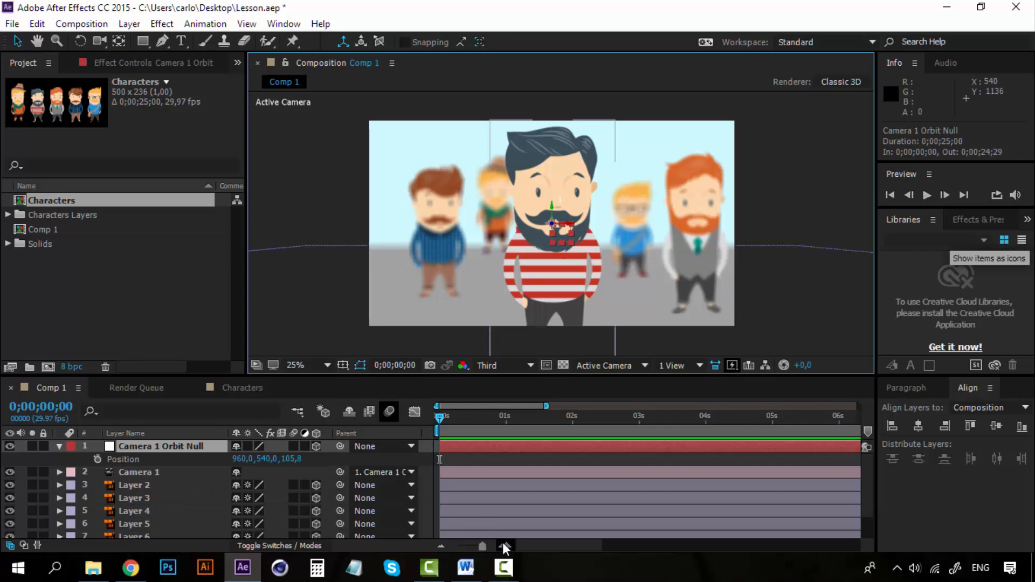
click(98, 459)
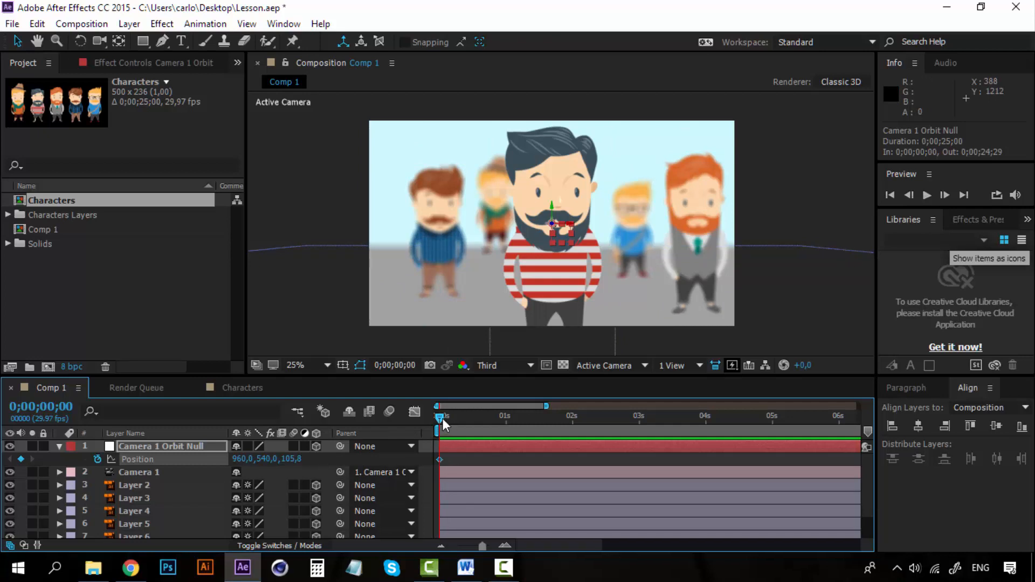
Step: At 1 second, move the Camera 1 Orbit Null to about 1620, 540, 914.8 to frame the red-bearded character in the grey vest
drag(441, 418, 508, 416)
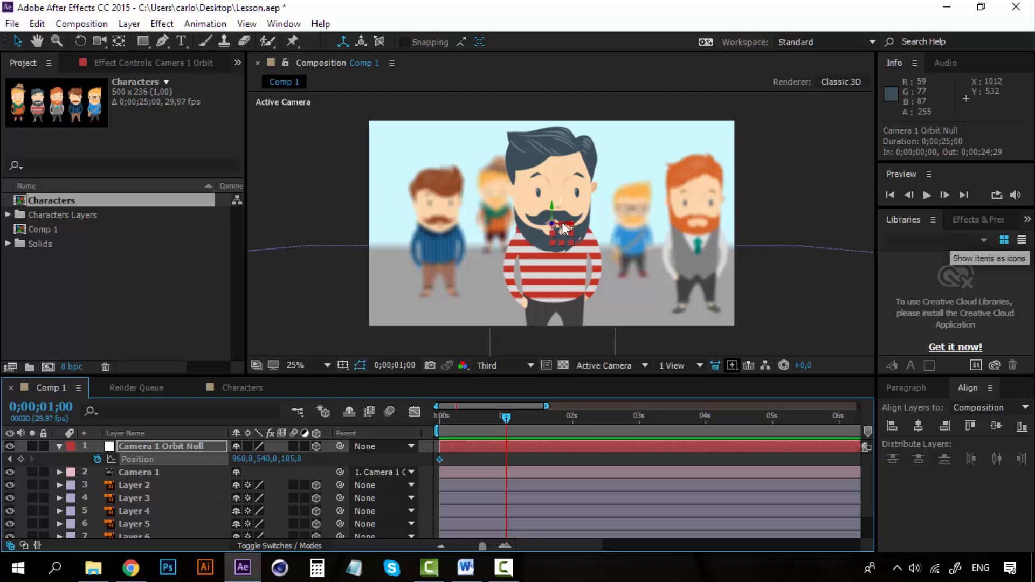
drag(562, 229, 687, 226)
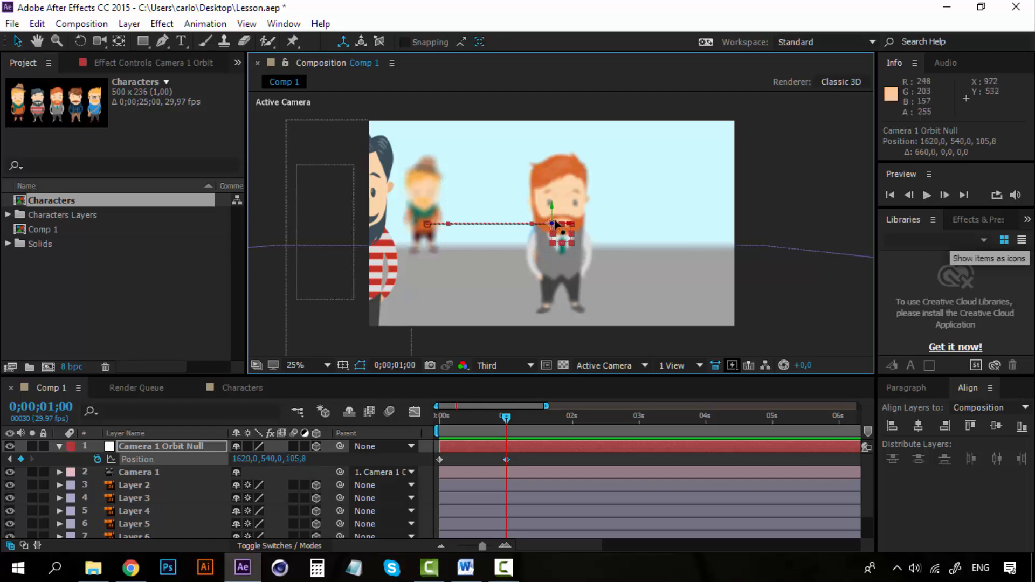
drag(300, 459, 857, 441)
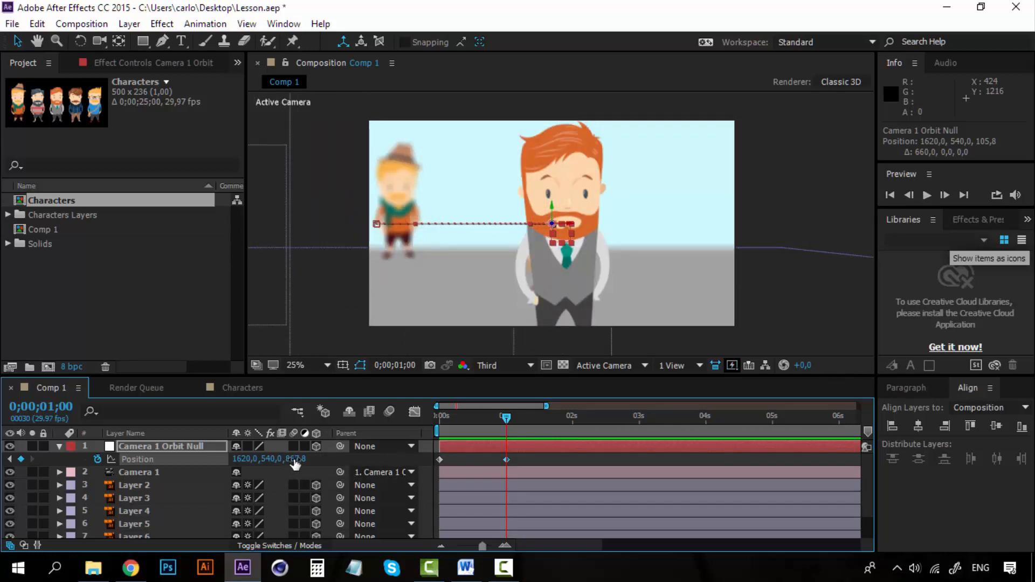
drag(297, 459, 336, 459)
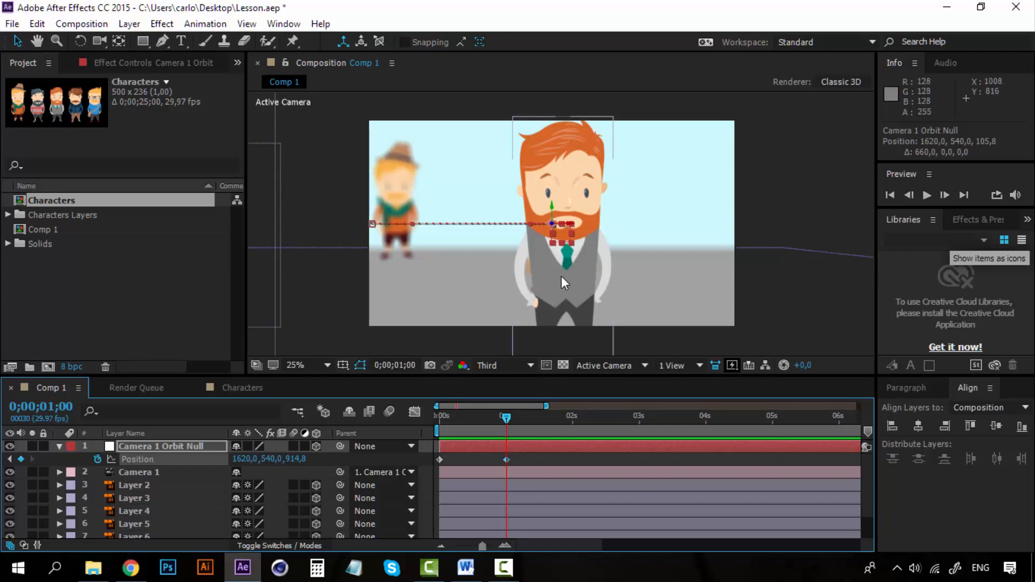
Step: Examine Camera 1's placement among the characters in Custom View 1 at 1 second, and return to the Active Camera view
click(632, 364)
click(637, 313)
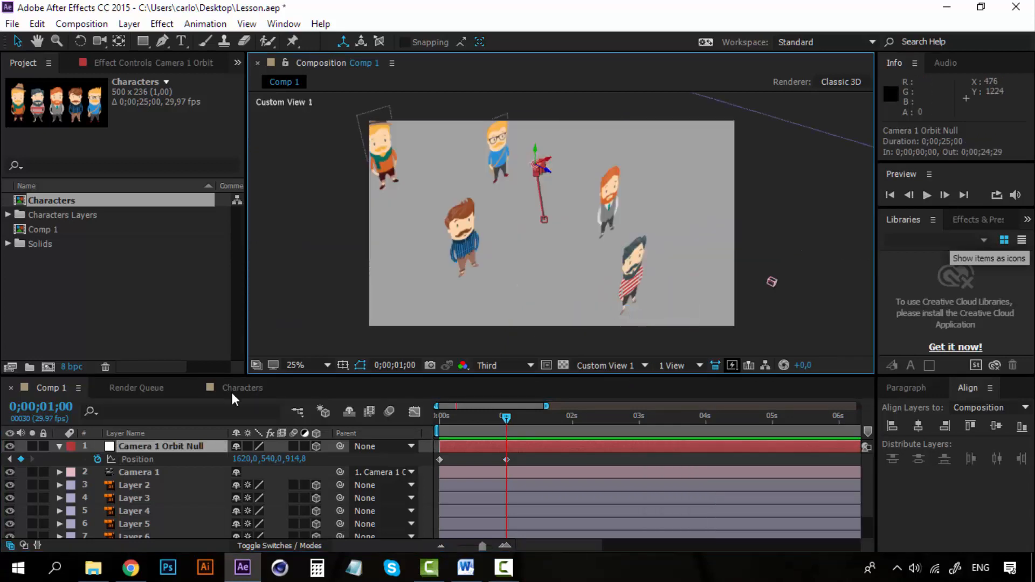
click(147, 471)
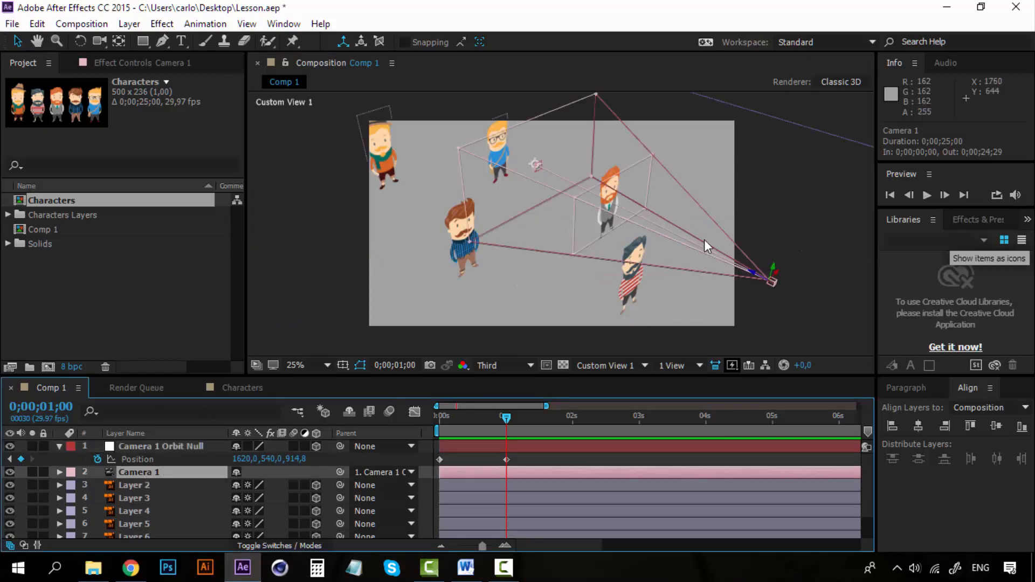
mouse_move(507, 418)
mouse_down()
mouse_move(431, 423)
mouse_move(511, 406)
mouse_move(434, 416)
mouse_move(507, 419)
mouse_up()
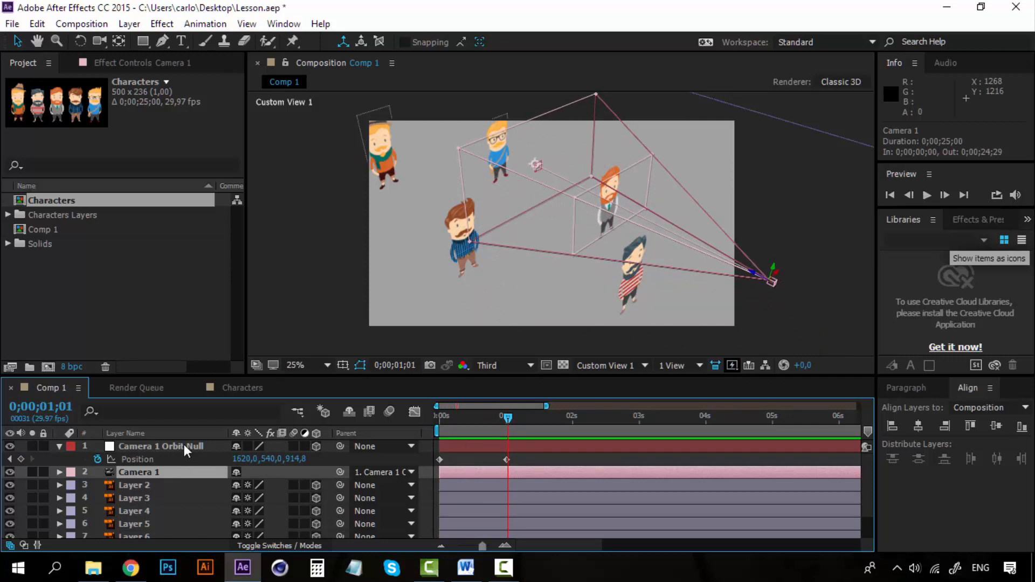
mouse_move(507, 419)
mouse_down()
mouse_move(425, 418)
mouse_move(506, 421)
mouse_up()
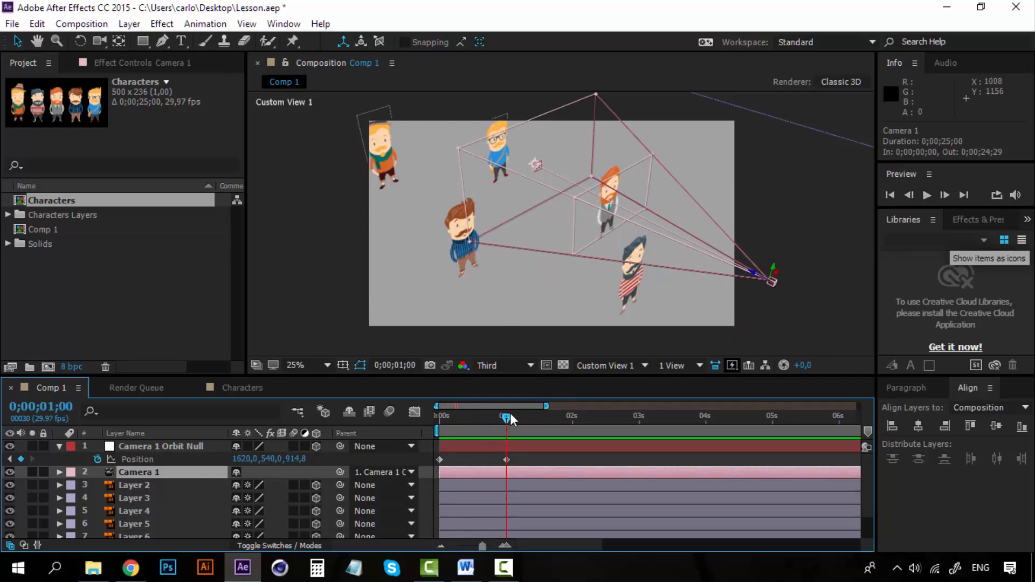
mouse_move(510, 418)
mouse_down()
mouse_move(437, 420)
mouse_move(507, 413)
mouse_up()
click(642, 365)
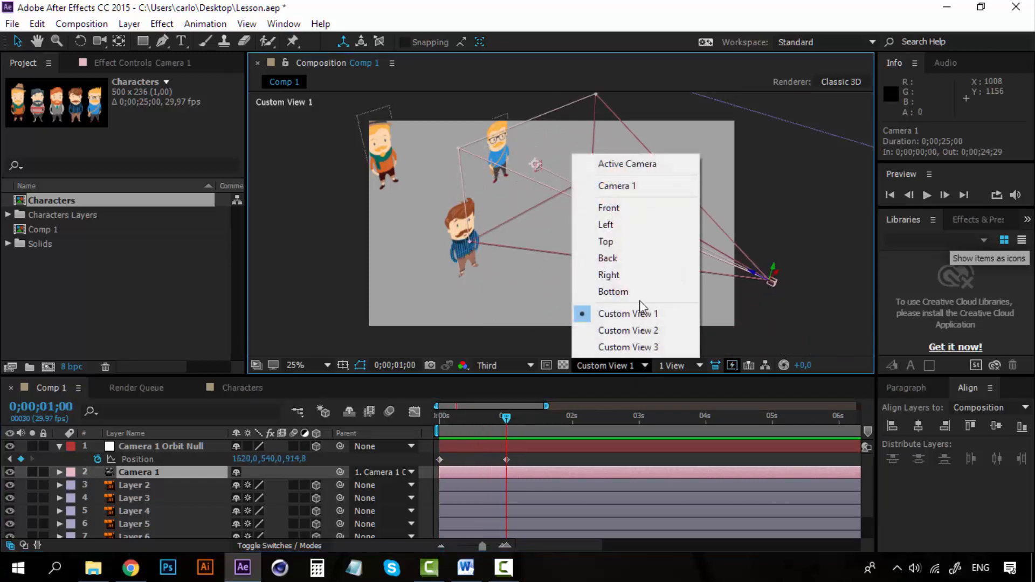
click(655, 163)
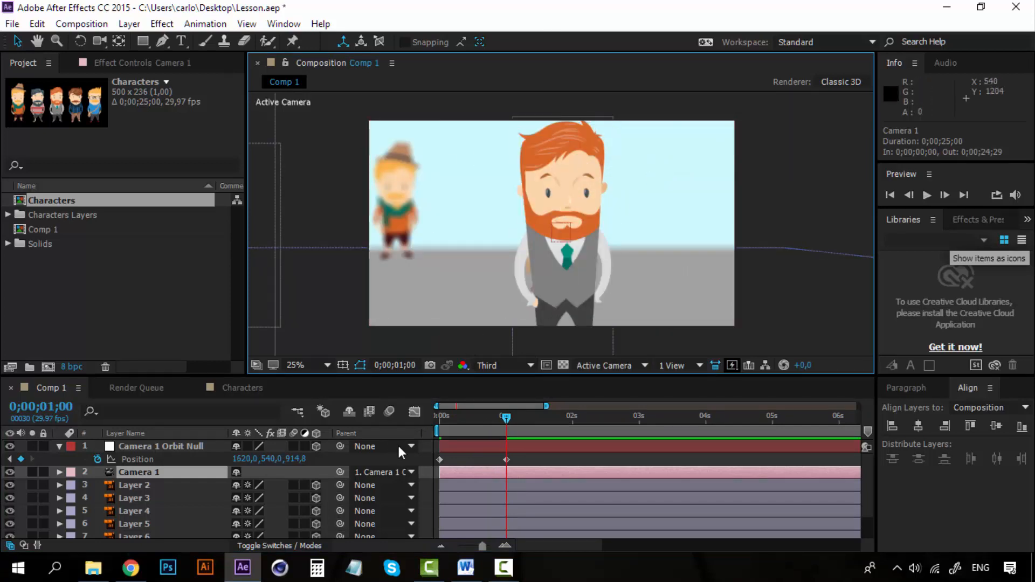
Step: Preview the camera move from the start of the composition between the striped-shirt and red-bearded characters
drag(512, 421, 420, 416)
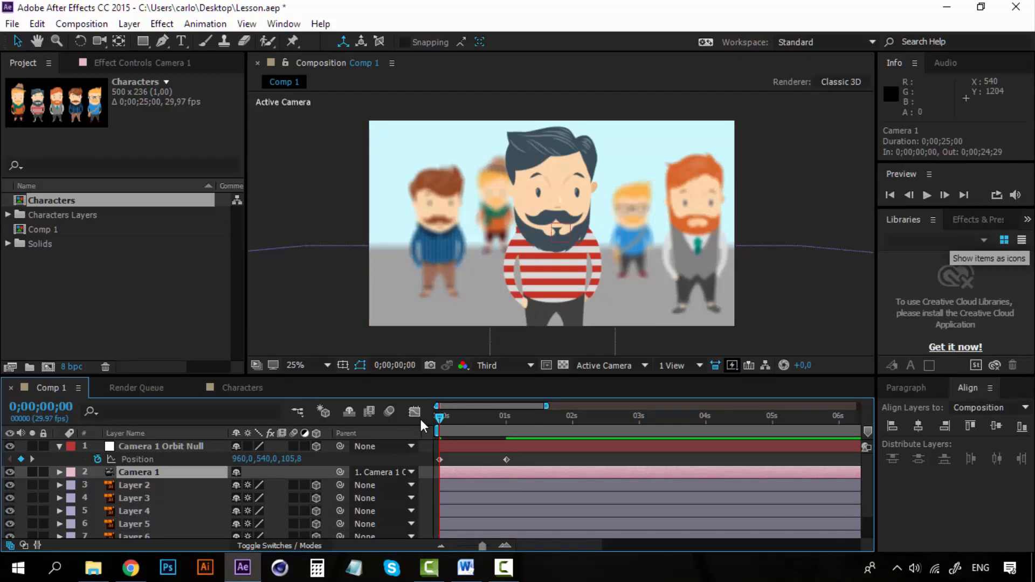
key(space)
key(space)
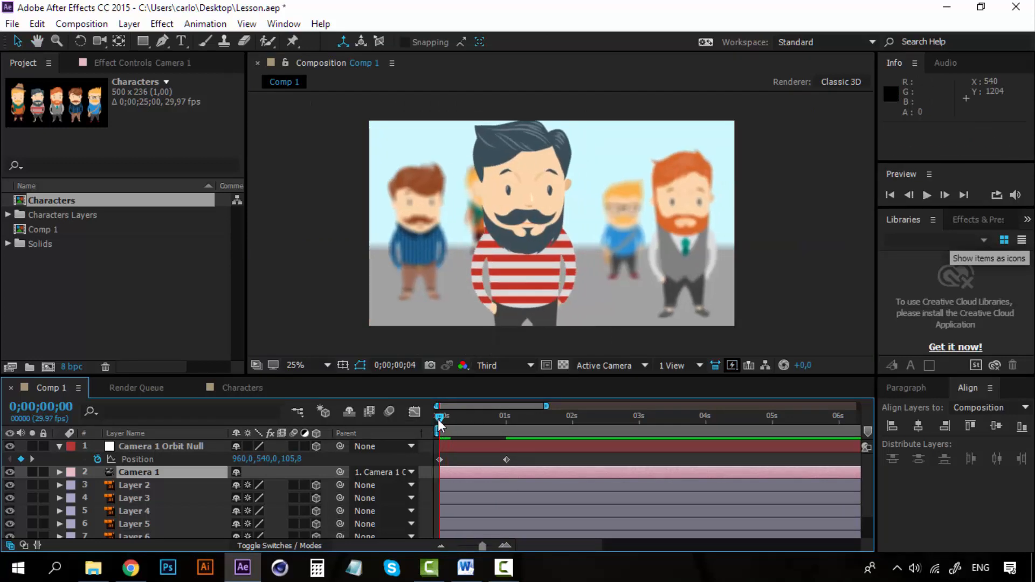
key(space)
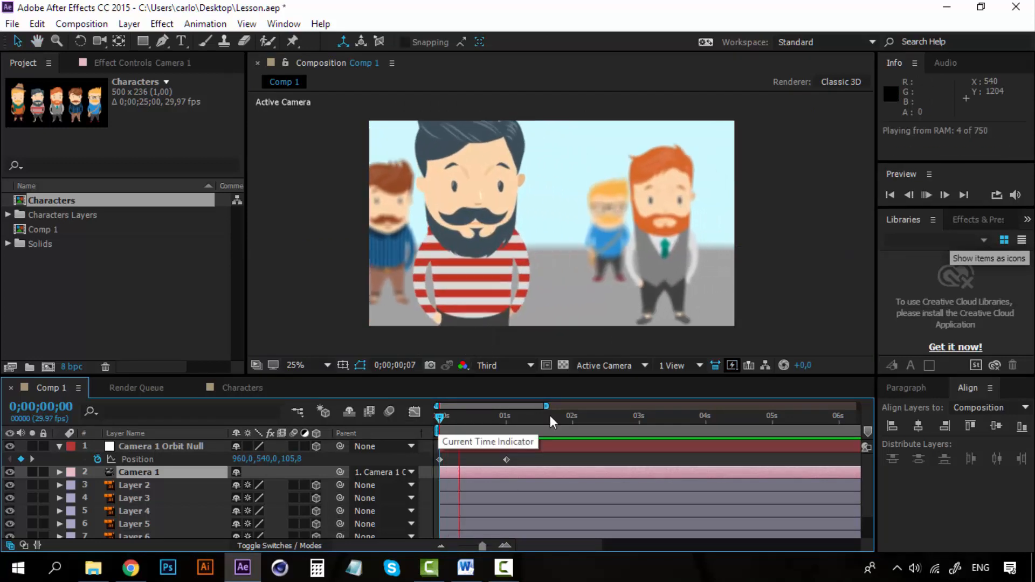
key(space)
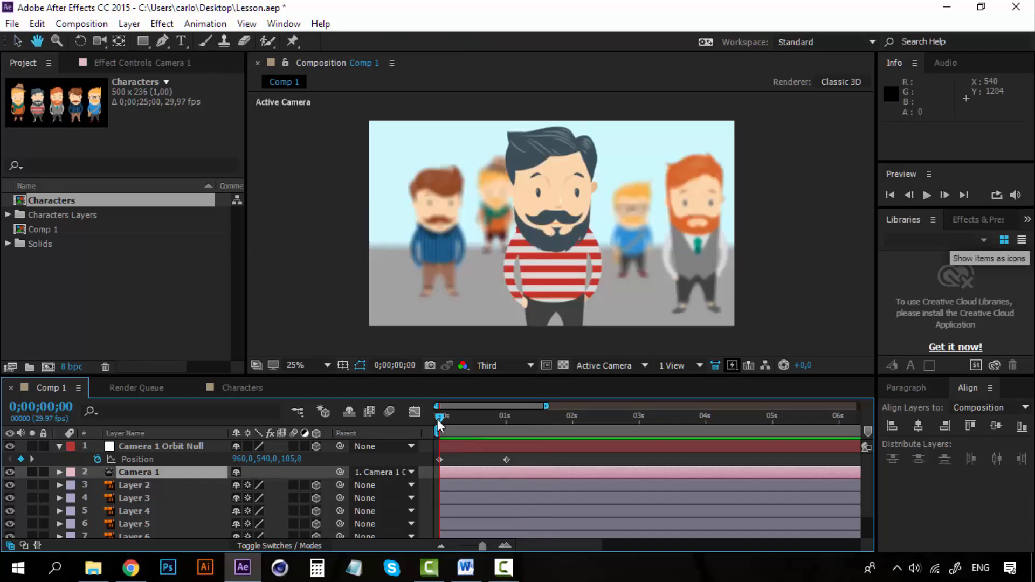
key(space)
key(space)
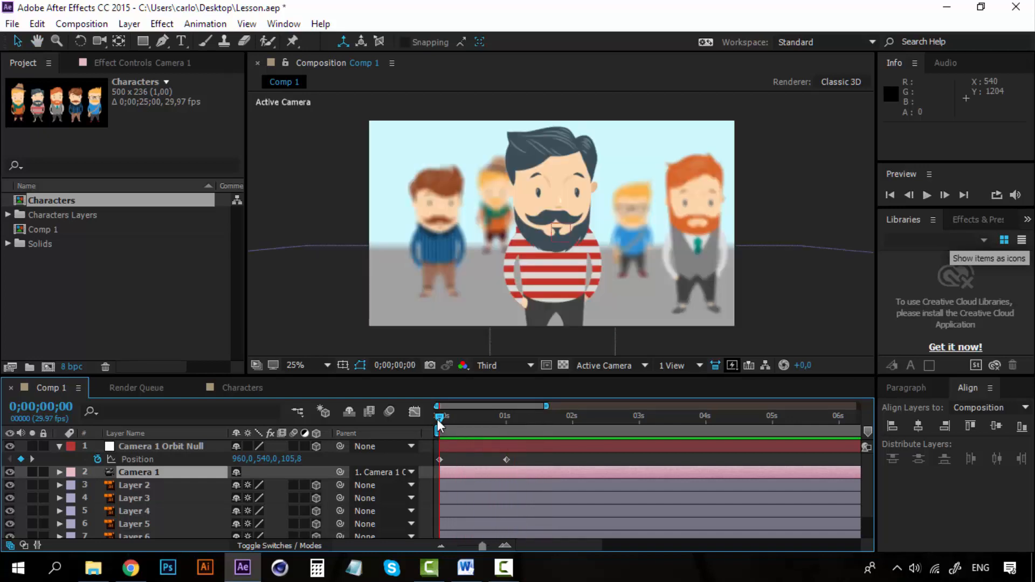
key(space)
key(space)
mouse_move(439, 418)
mouse_down()
mouse_move(509, 421)
mouse_move(436, 428)
mouse_up()
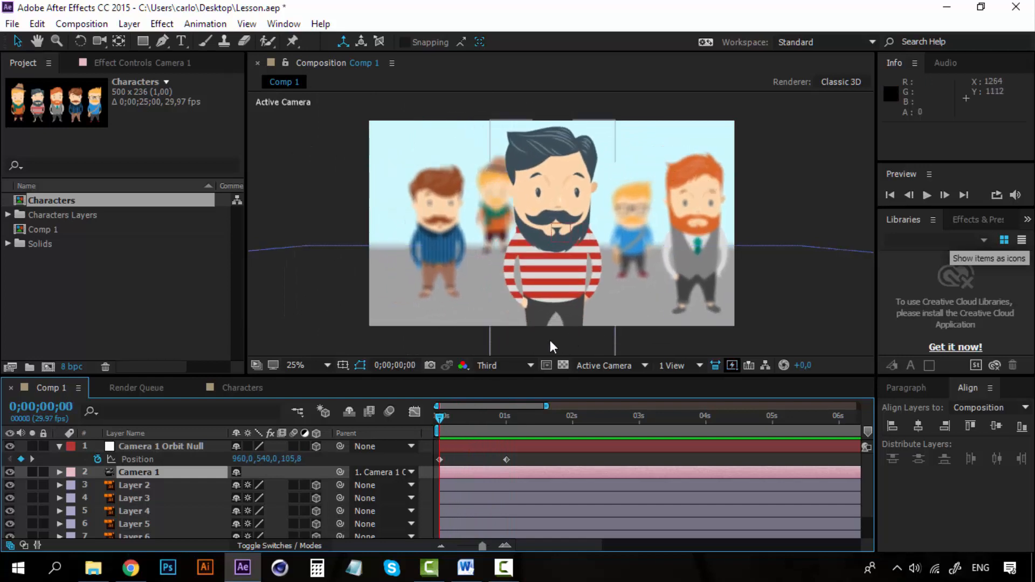
drag(438, 419, 486, 412)
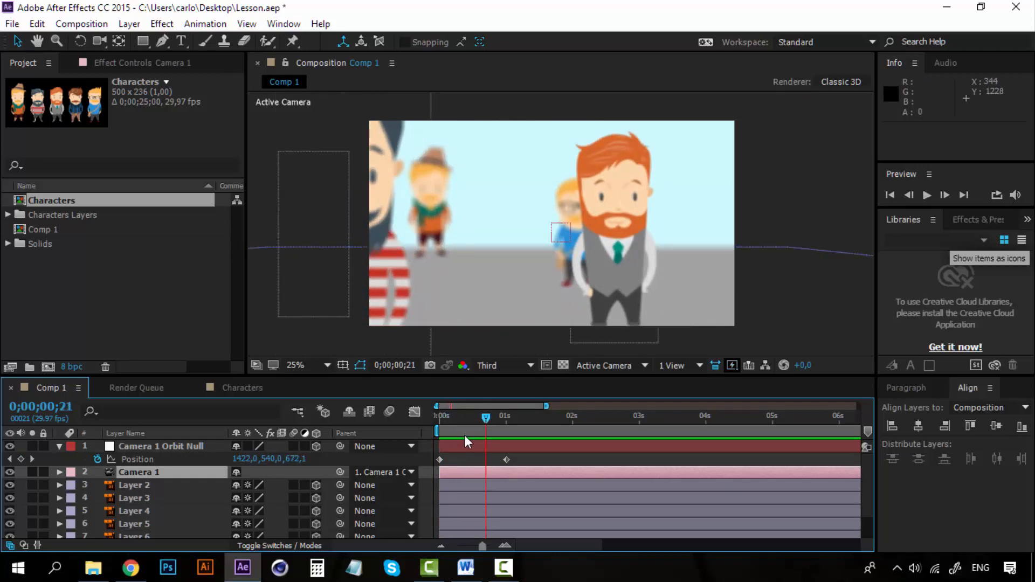
Step: Hold the camera on the red-bearded character by adding a Position keyframe to the Camera 1 Orbit Null at 2 seconds
drag(490, 415, 512, 412)
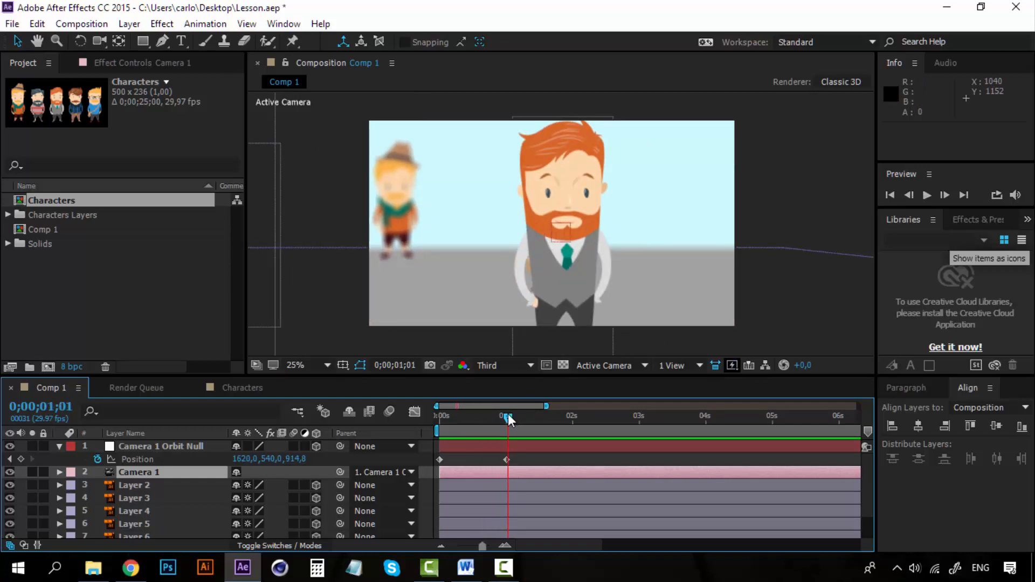
drag(507, 416, 572, 415)
click(23, 457)
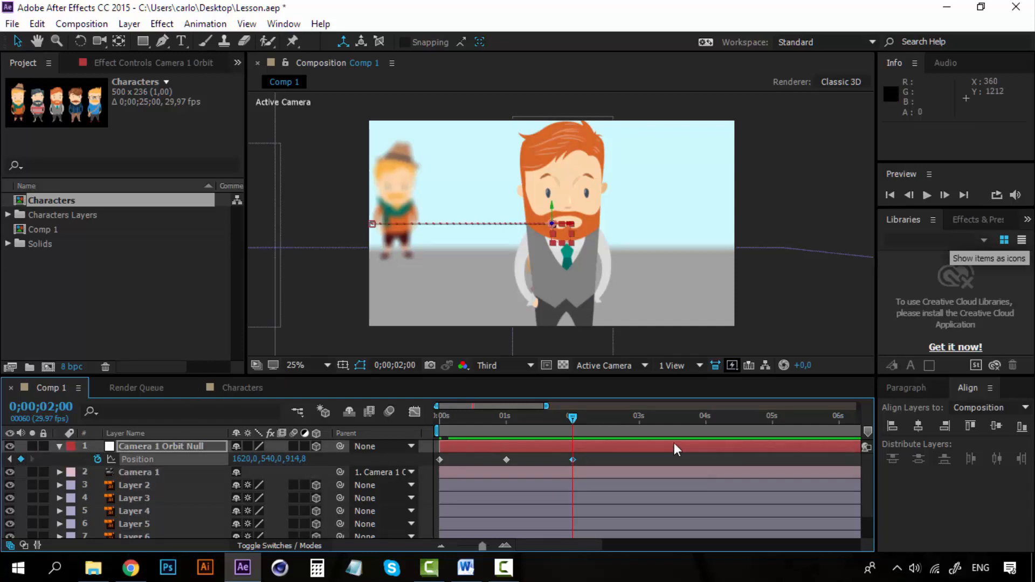
Step: At 3 seconds, move the Camera 1 Orbit Null to about 308, 540, 1743.8 to frame the blue-checkered-shirt character
drag(570, 420, 637, 441)
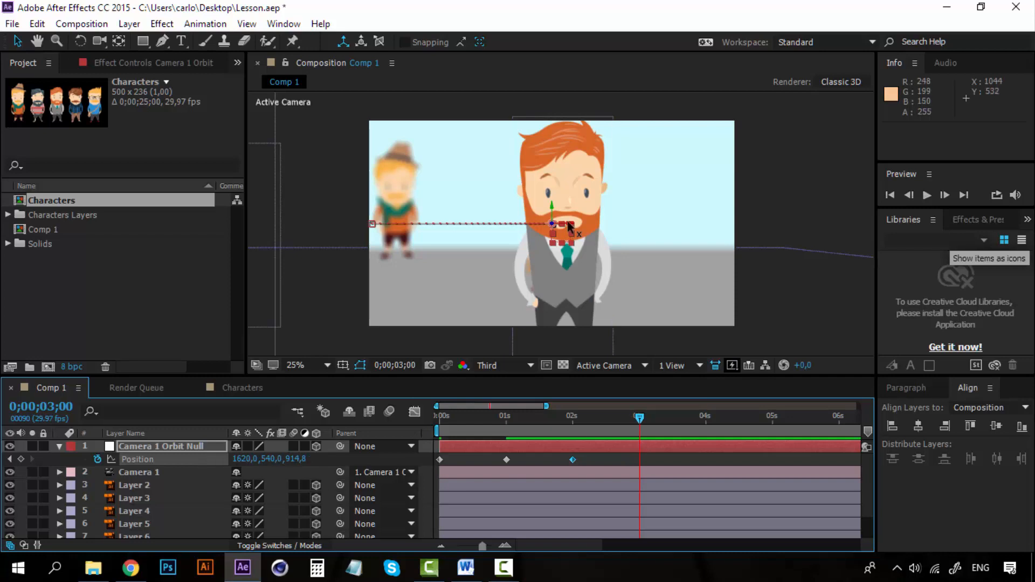
drag(569, 226, 318, 238)
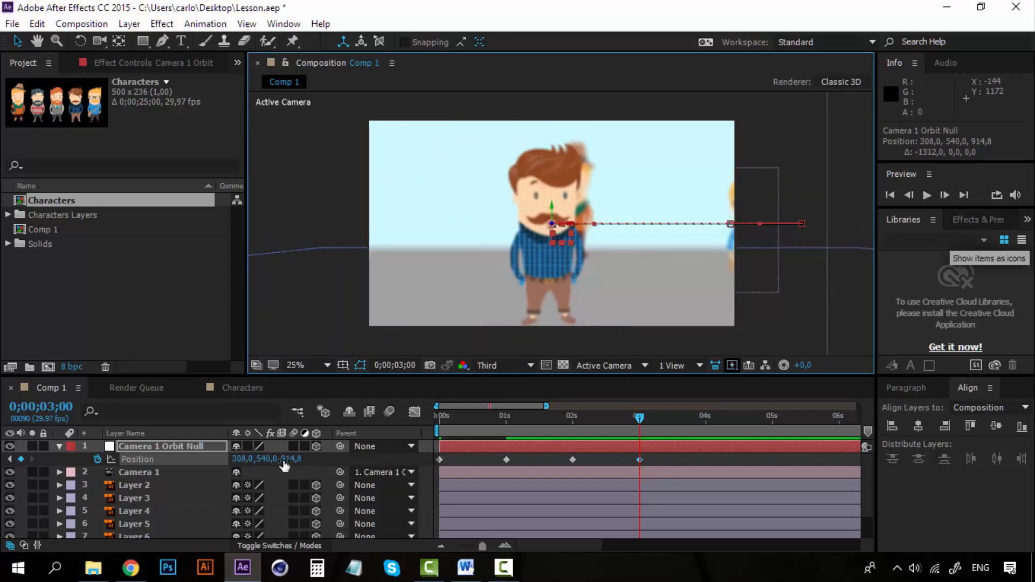
drag(287, 463, 733, 462)
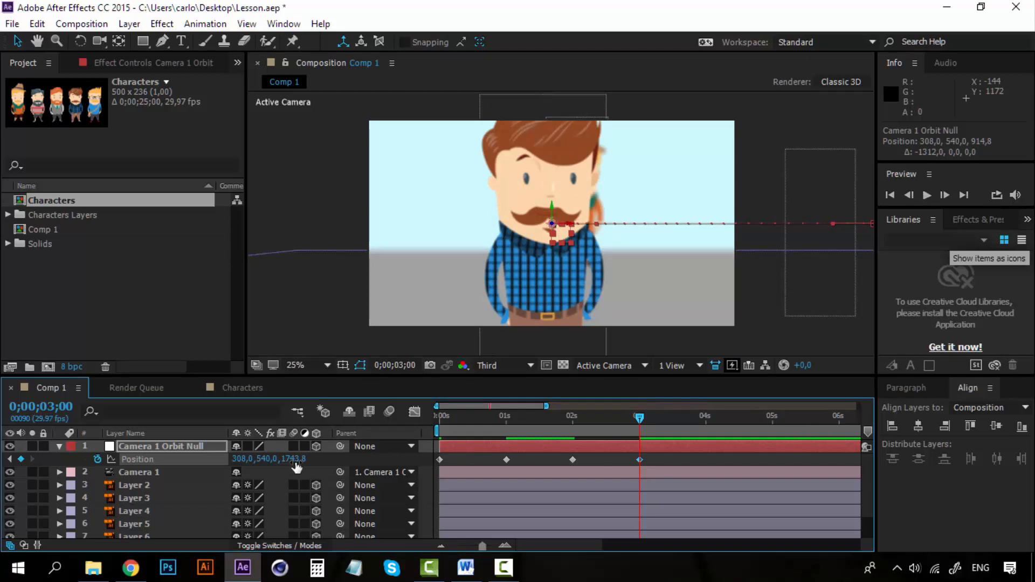
Step: Preview the camera move from 2 seconds toward the blue-checkered-shirt character
click(574, 419)
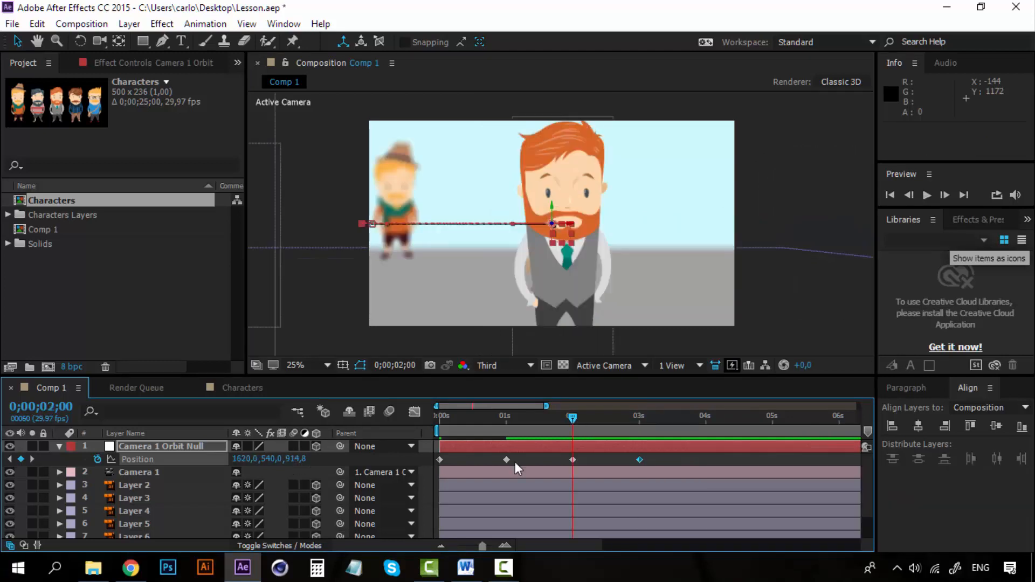
key(space)
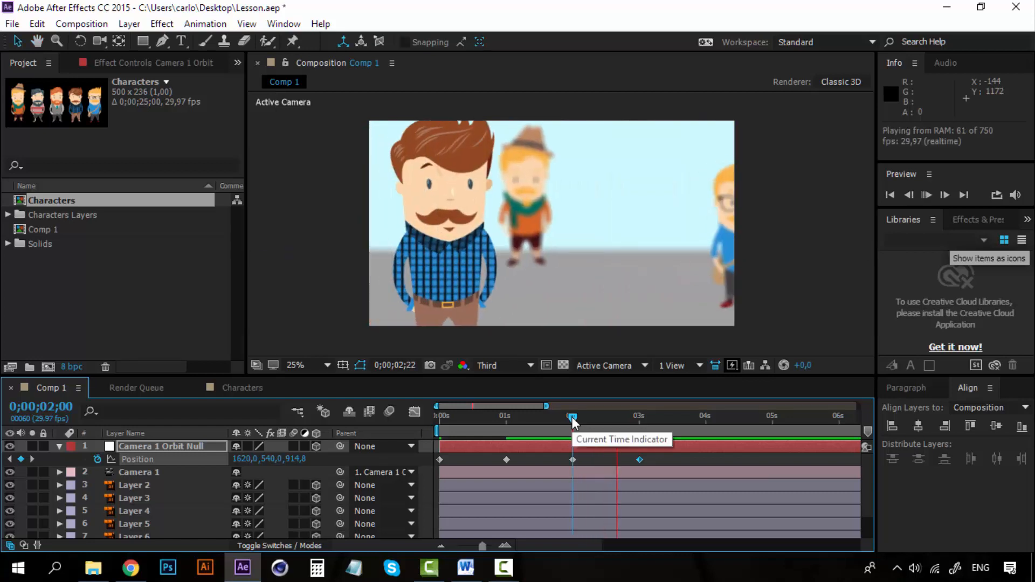
key(space)
key(space)
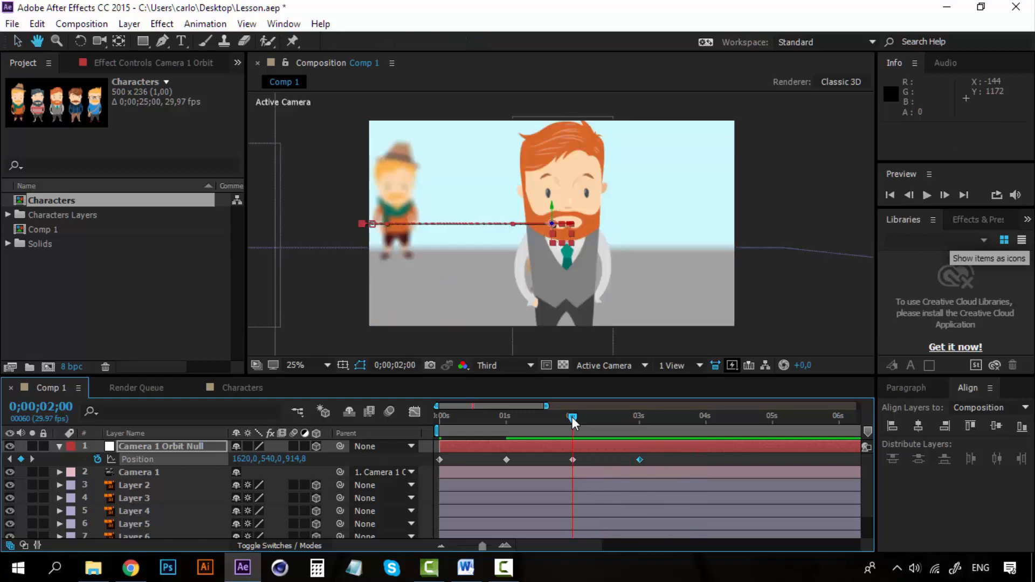
key(space)
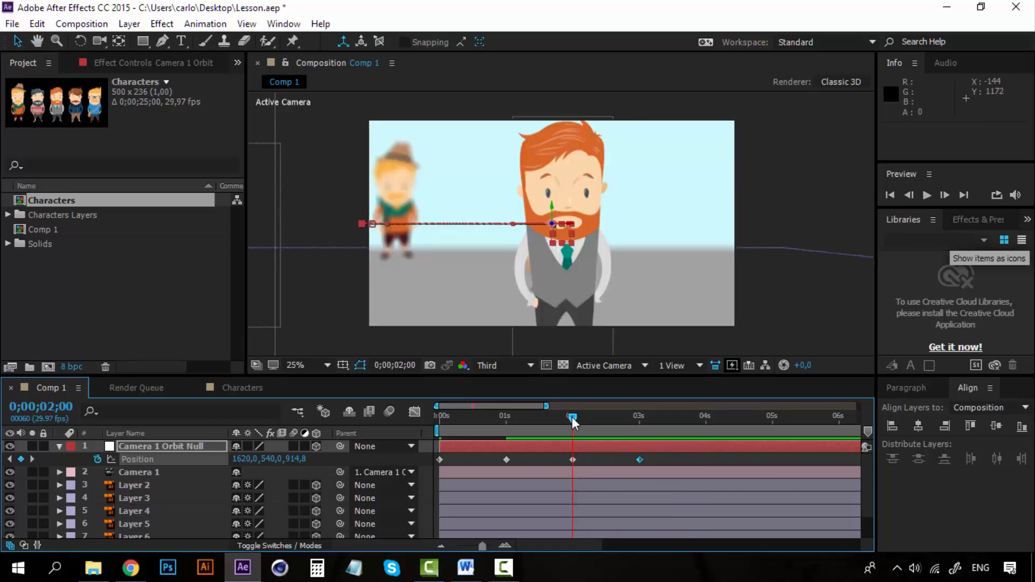
Step: Hold the camera on the blue-checkered-shirt character by adding a Position keyframe to the Camera 1 Orbit Null at 4 seconds
drag(572, 416, 504, 426)
drag(504, 426, 707, 415)
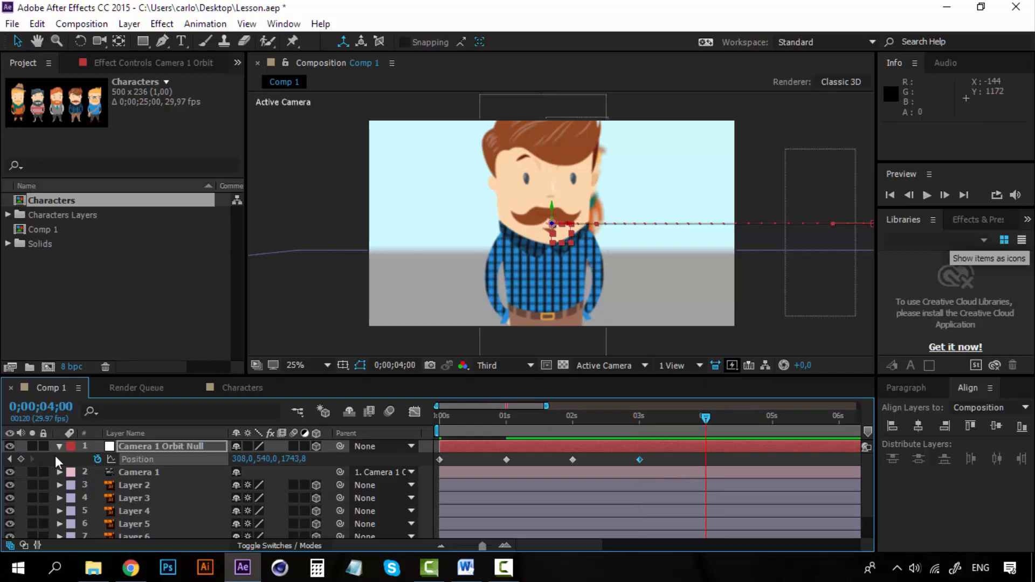
click(23, 458)
Step: At 5 seconds, move the Camera 1 Orbit Null to about 1596, 540, 2766.8 to frame the blond character with glasses
drag(563, 548, 608, 543)
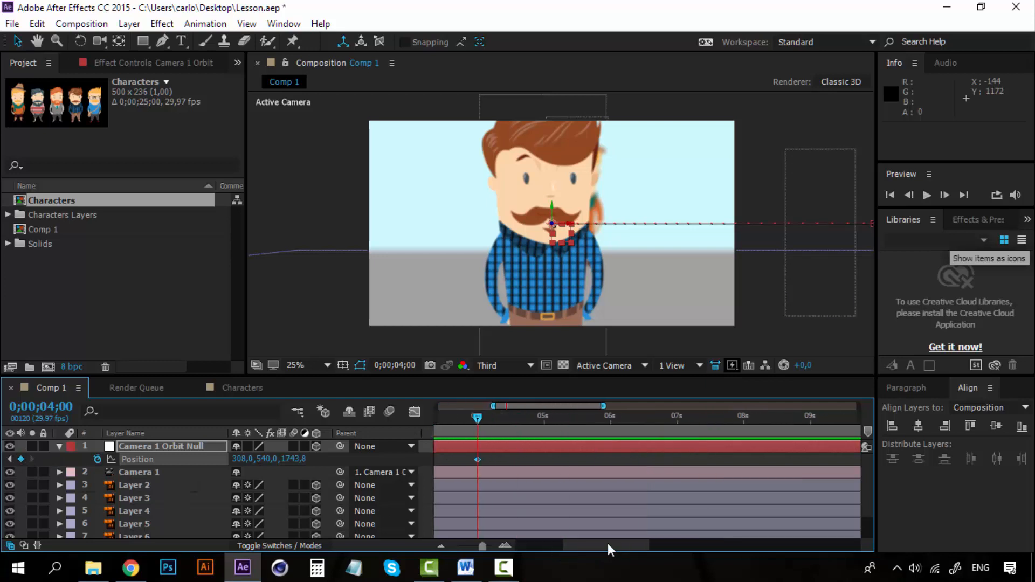
click(544, 418)
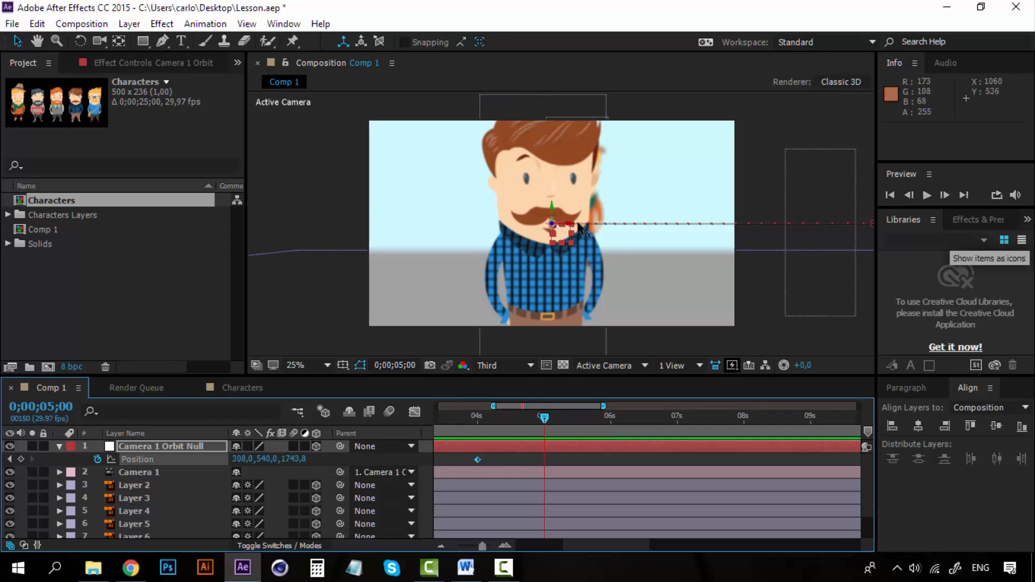
drag(579, 225, 816, 215)
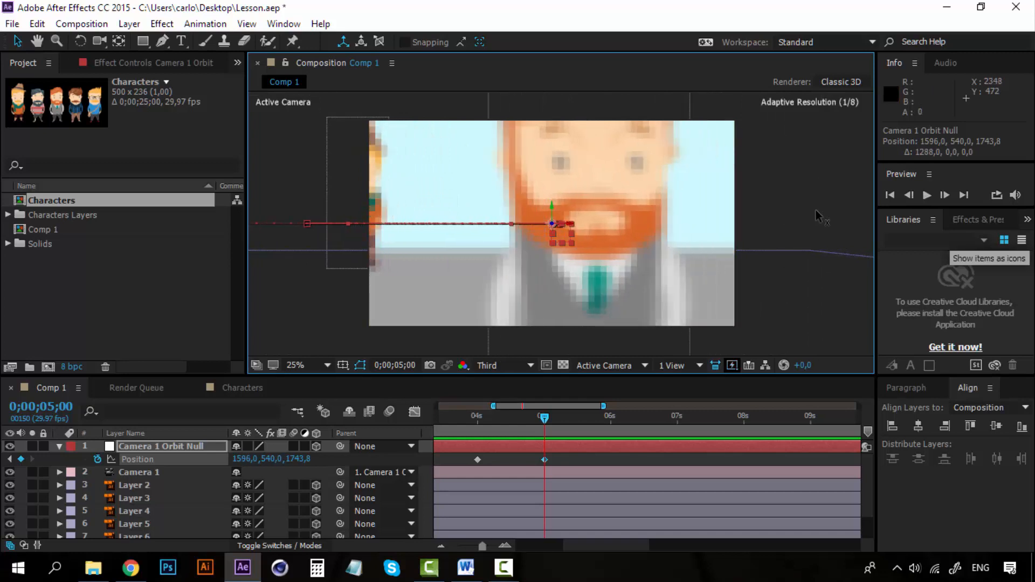
drag(297, 459, 699, 449)
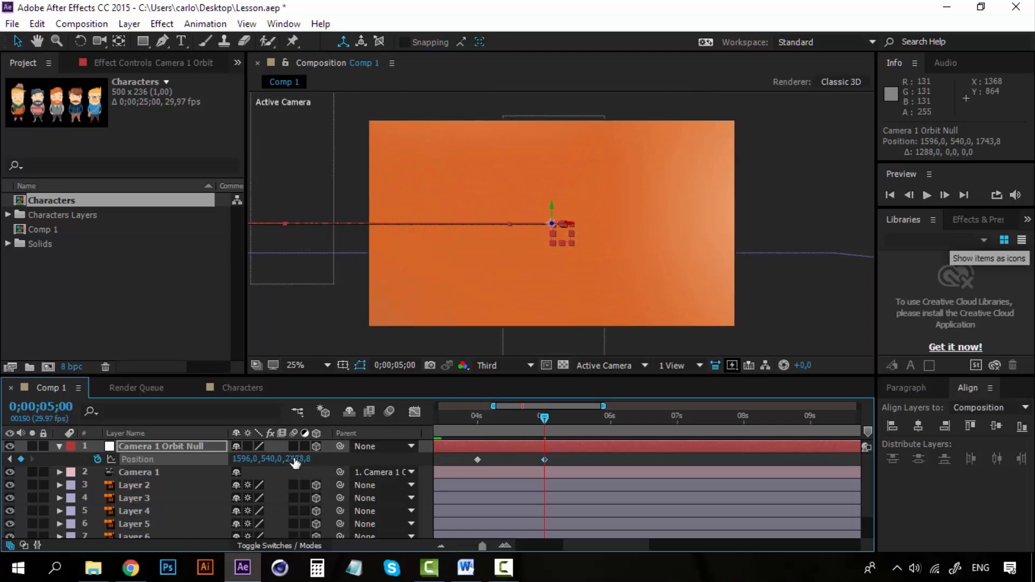
drag(295, 458, 599, 461)
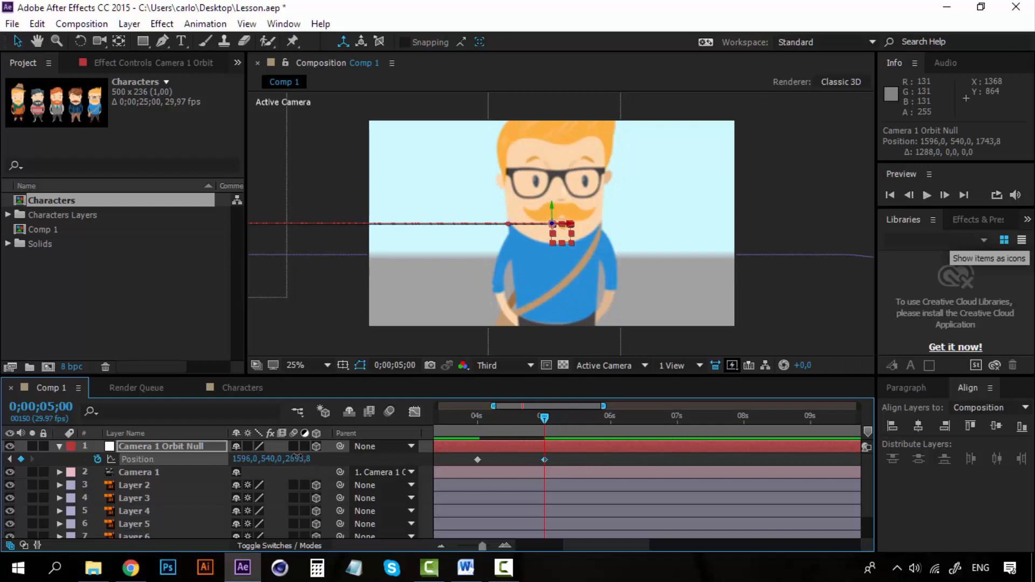
drag(297, 457, 228, 463)
drag(214, 465, 214, 465)
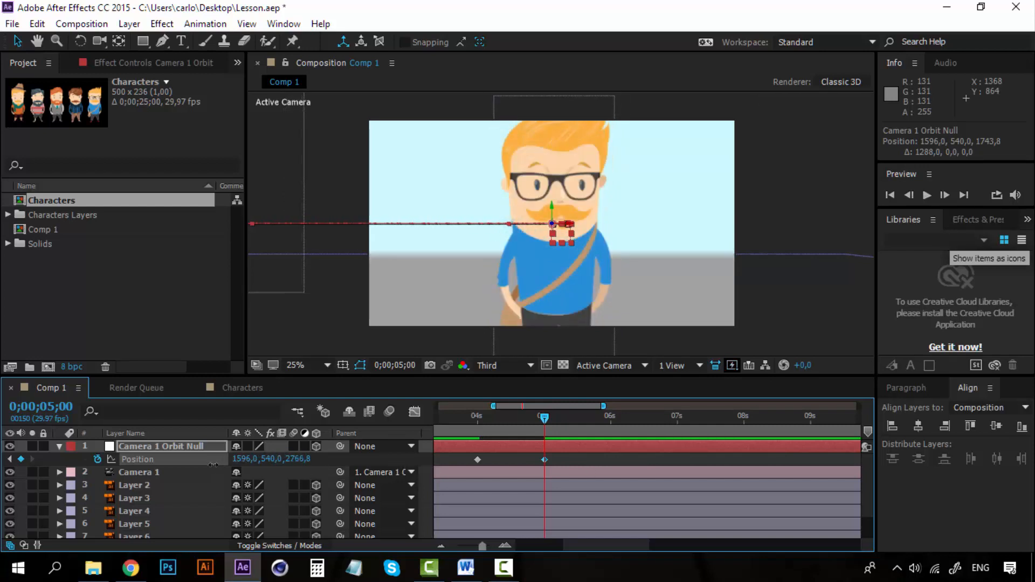
Step: Preview the camera move from 4 seconds toward the blond character with glasses
drag(544, 419, 474, 426)
key(space)
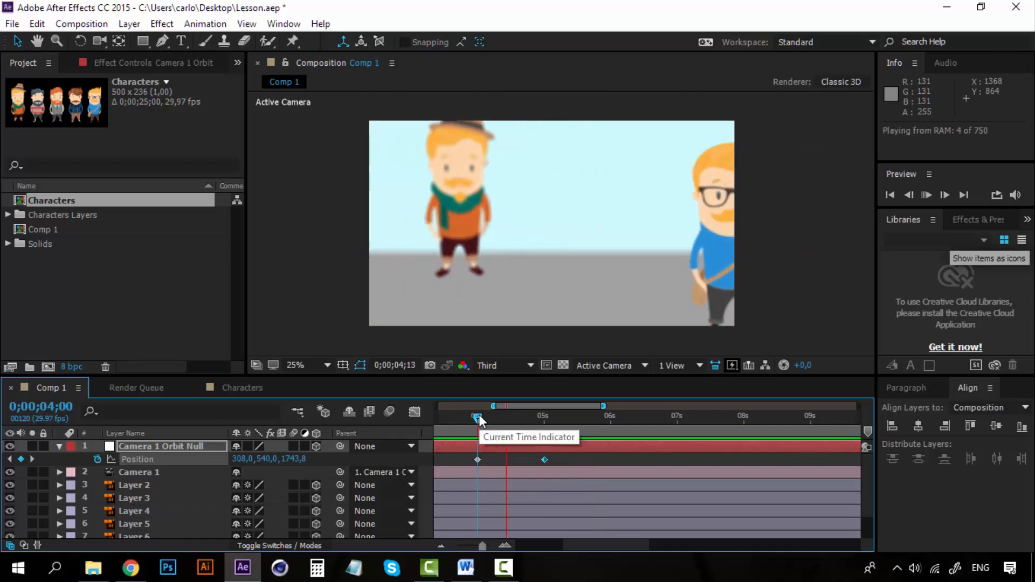
key(space)
Step: Hold the Camera 1 Orbit Null with a Position keyframe at 6 seconds, and move it to about 496, 312, 3254.8 at 7 seconds
drag(479, 415, 613, 416)
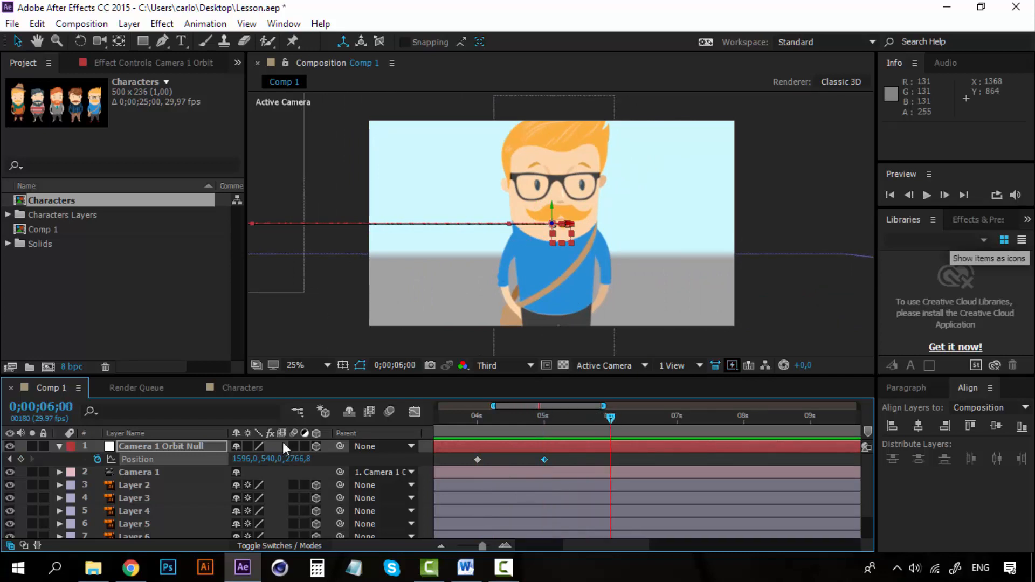
click(677, 417)
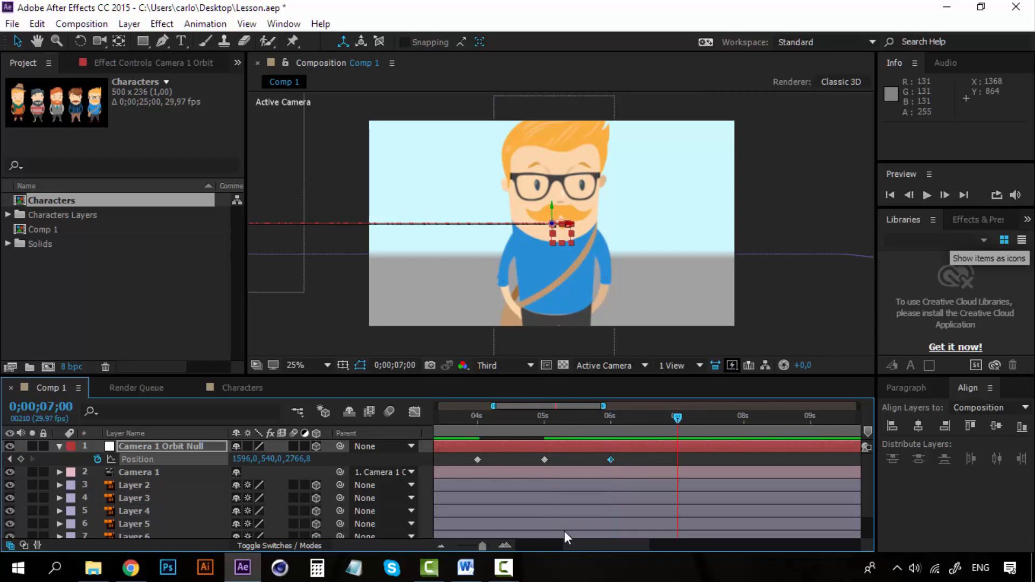
drag(588, 544, 621, 544)
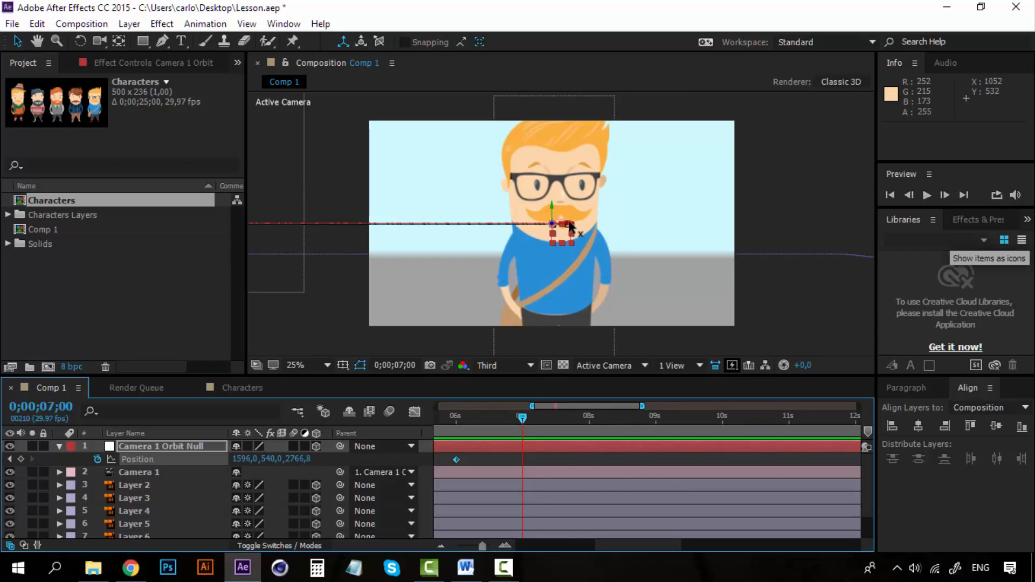
drag(570, 227, 360, 243)
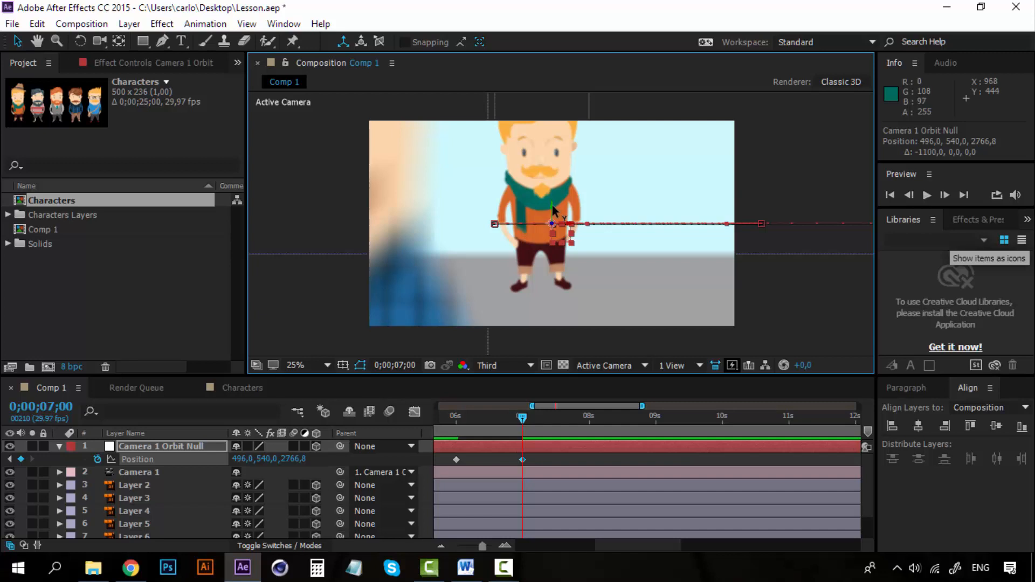
drag(553, 207, 551, 161)
drag(285, 459, 632, 433)
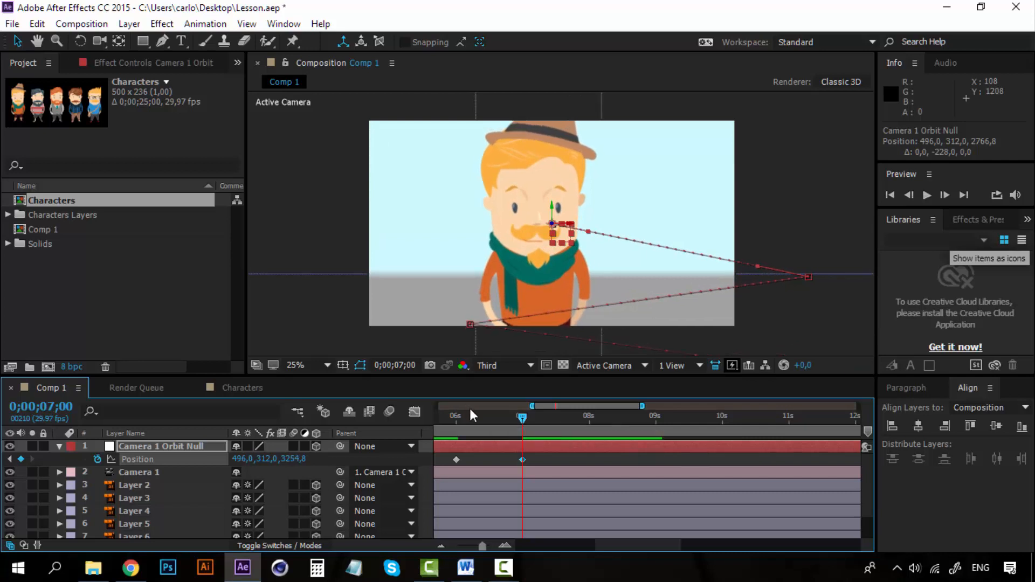
Step: Hold the camera on the green-scarf character by adding a Position keyframe to the Camera 1 Orbit Null at 8 seconds
click(457, 415)
drag(458, 417, 590, 416)
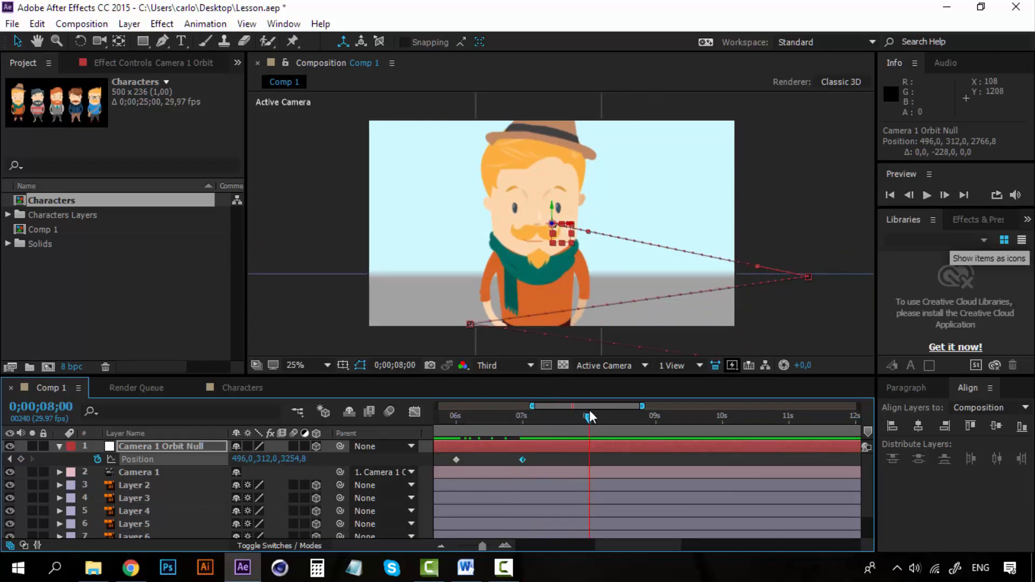
click(21, 458)
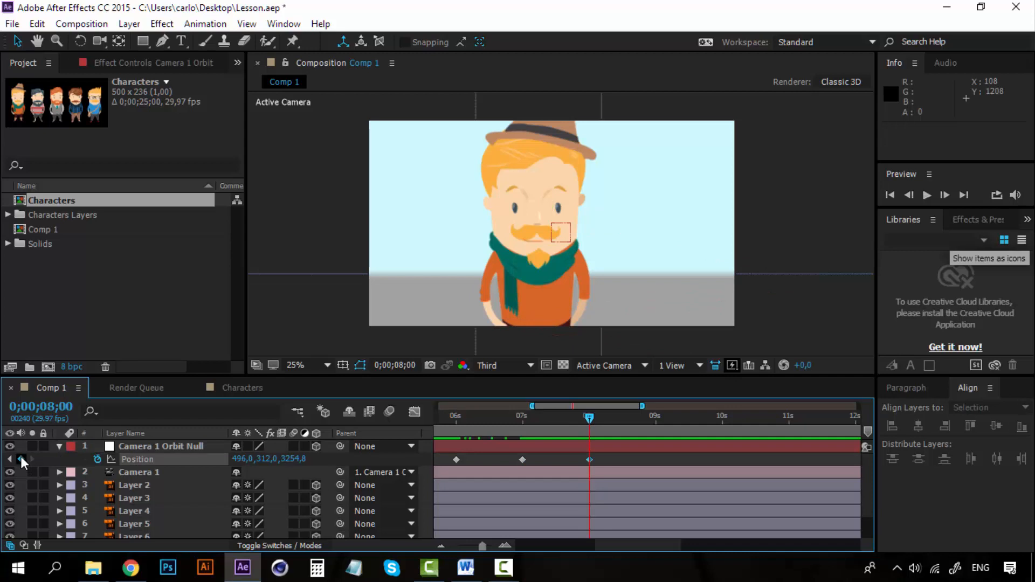
Step: Copy the Camera 1 Orbit Null's first Position keyframe and paste it at 9 seconds to return to the opening shot
click(655, 418)
key(ctrl+z)
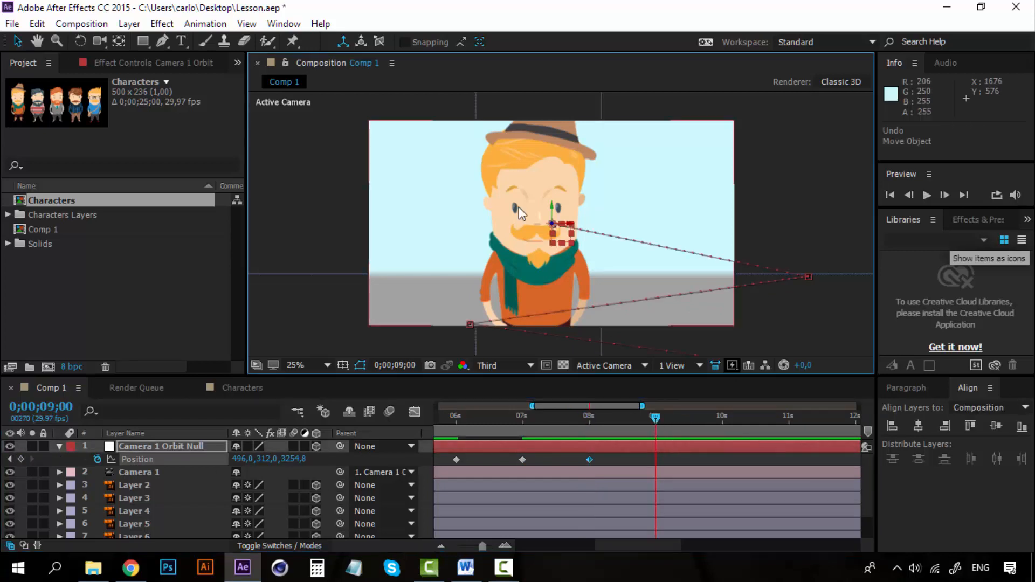
drag(683, 546, 580, 544)
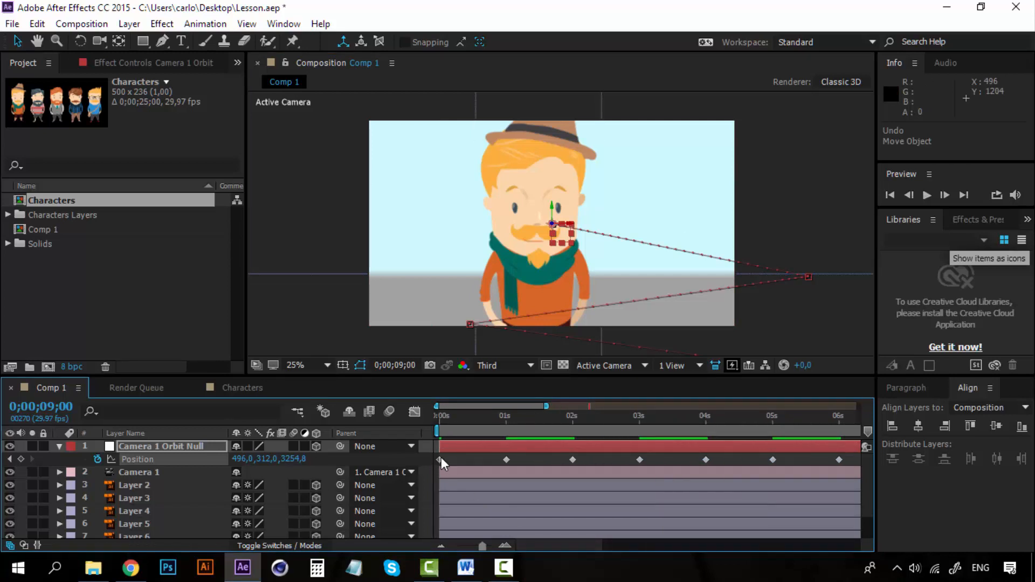
mouse_move(441, 462)
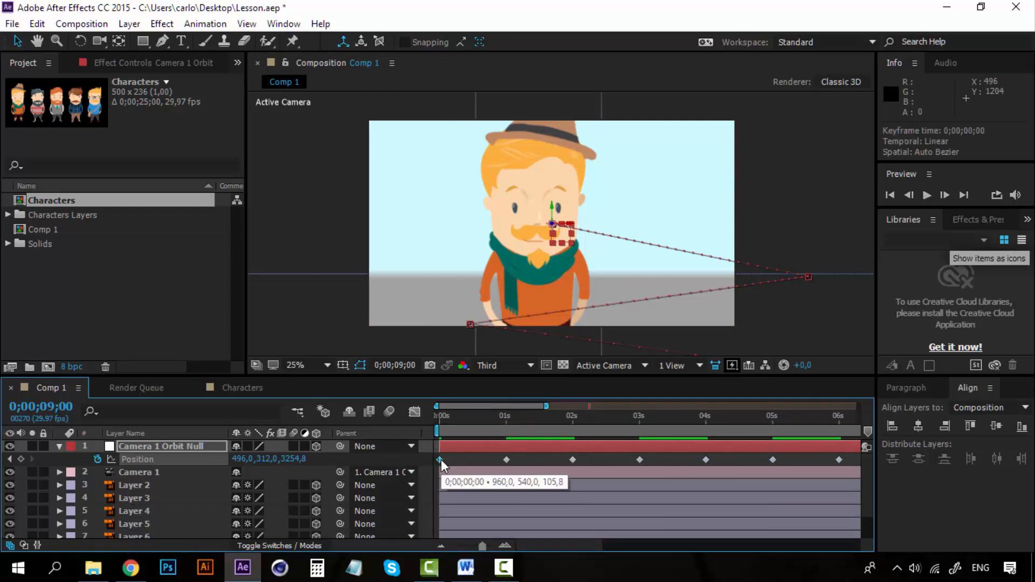
click(440, 460)
key(ctrl+c)
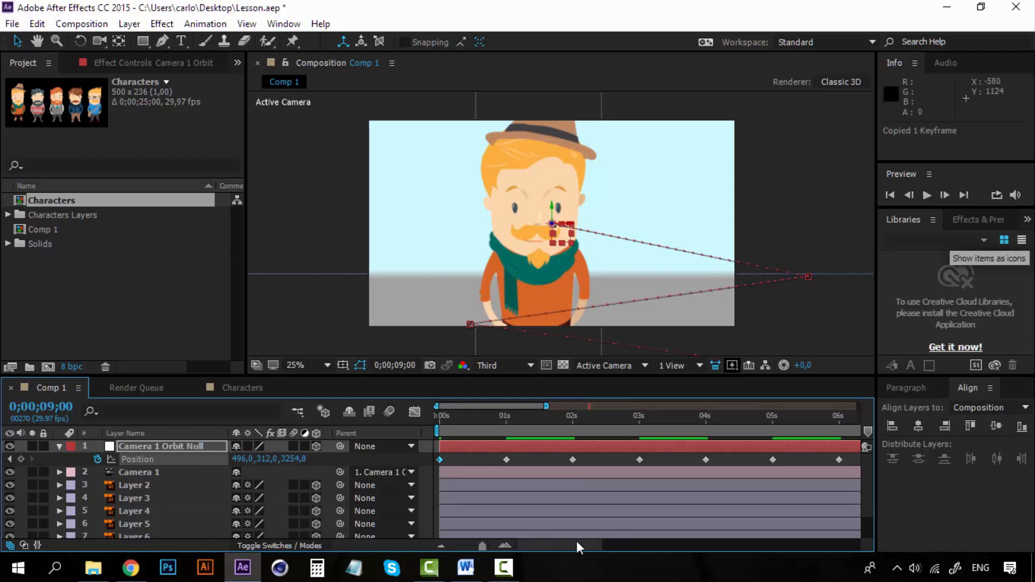
drag(576, 541, 641, 532)
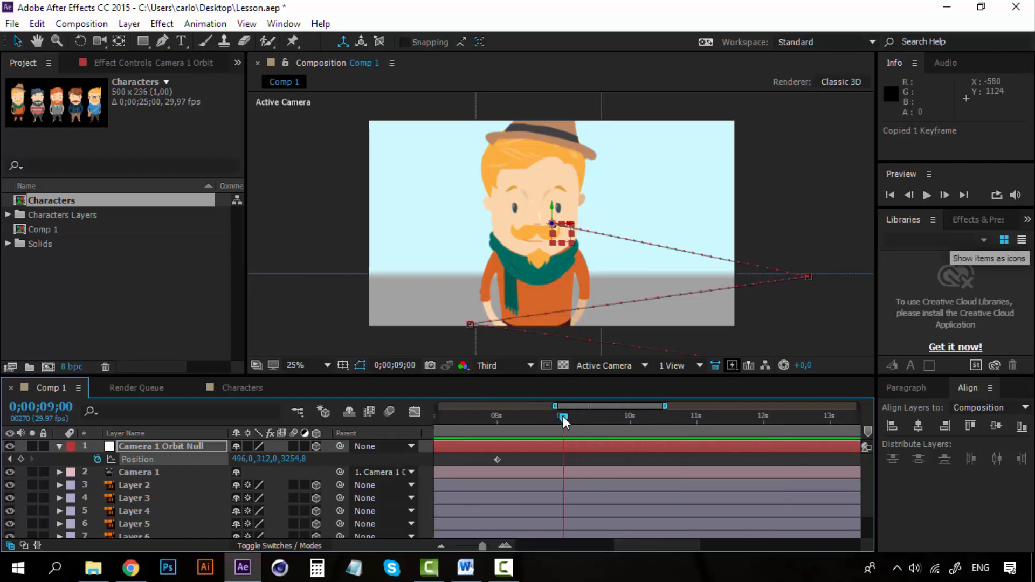
key(ctrl+v)
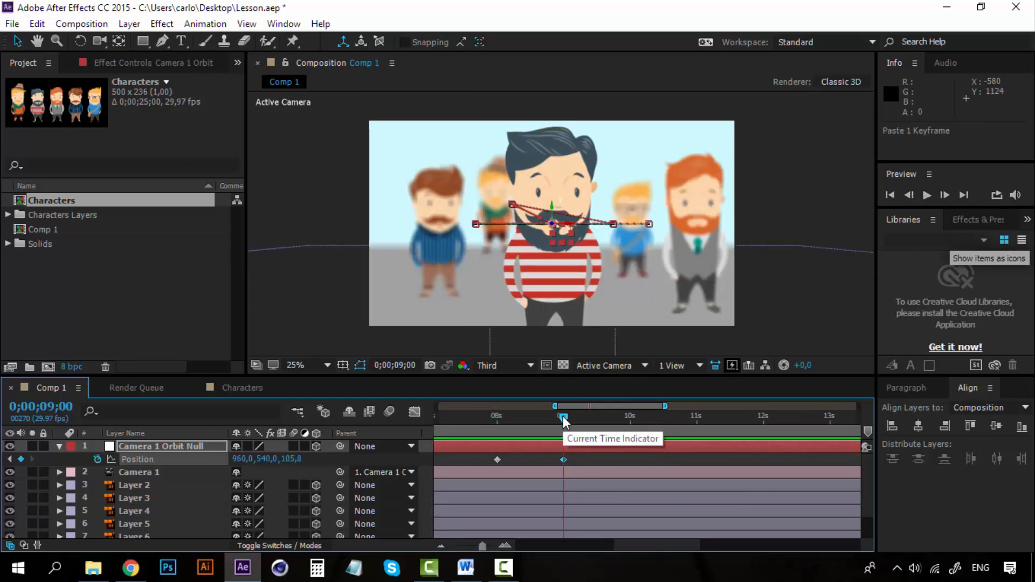
Step: Examine Camera 1's travel in Custom View 1 by scrubbing from 0 to 9 seconds
mouse_move(563, 417)
mouse_down()
mouse_move(495, 418)
mouse_move(580, 412)
mouse_move(563, 416)
mouse_up()
drag(665, 547, 539, 522)
drag(510, 423, 418, 413)
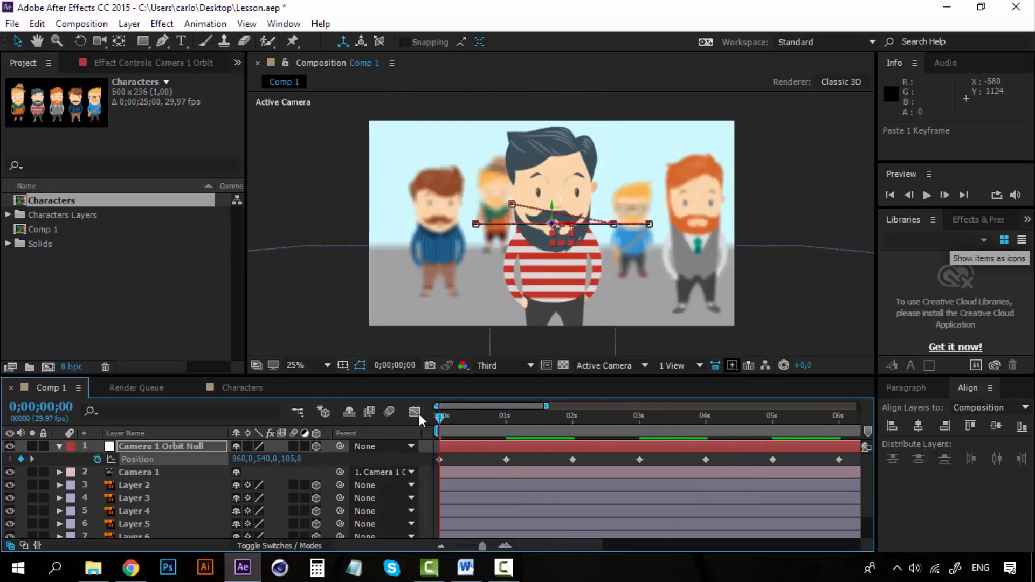
click(620, 365)
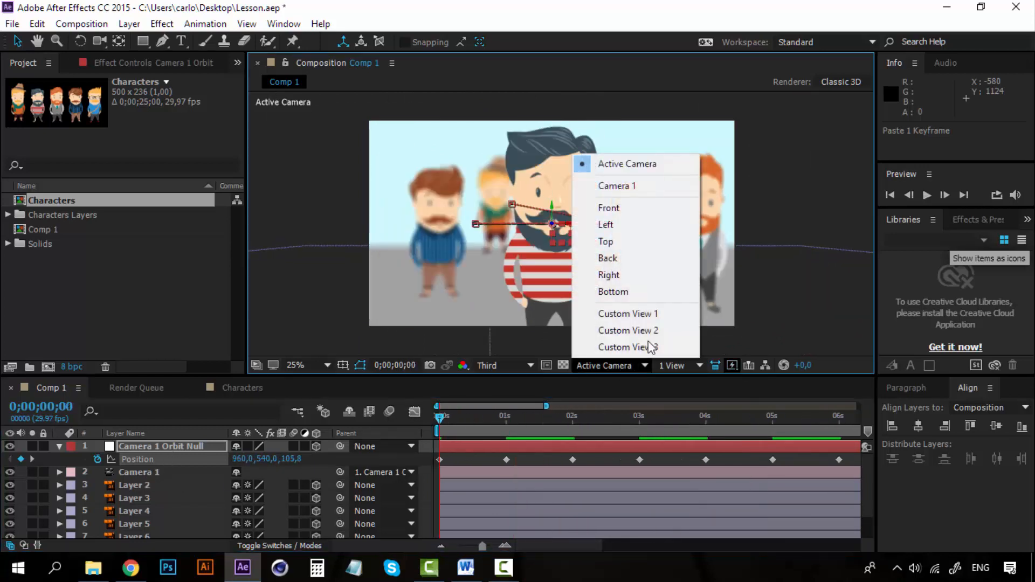
click(627, 314)
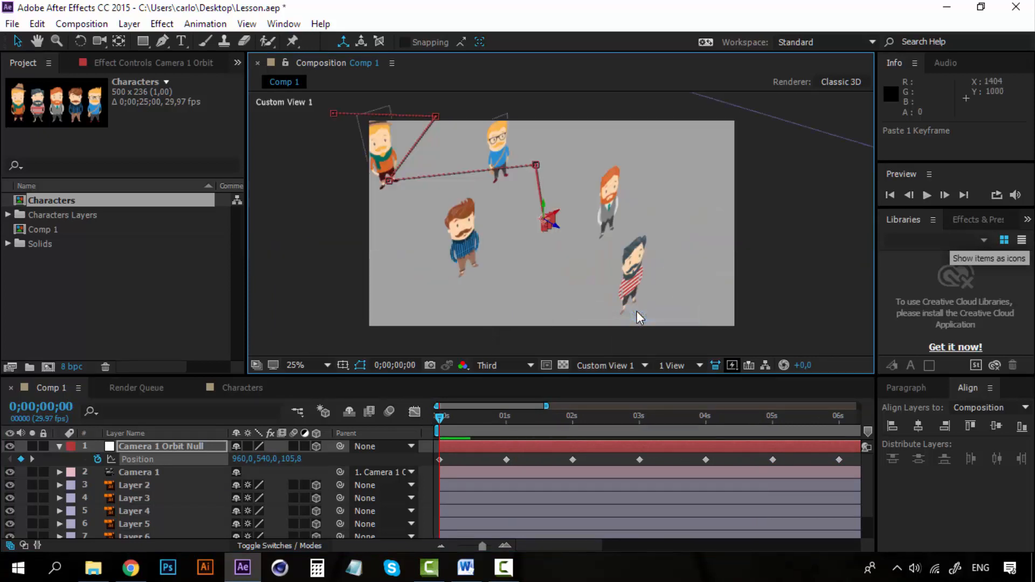
click(445, 416)
click(161, 472)
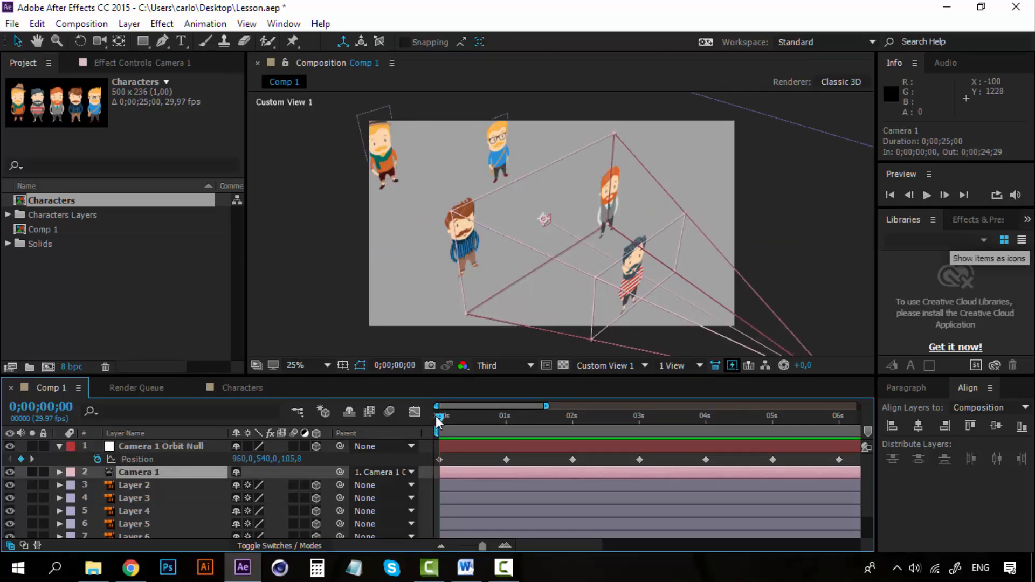
drag(440, 419, 844, 386)
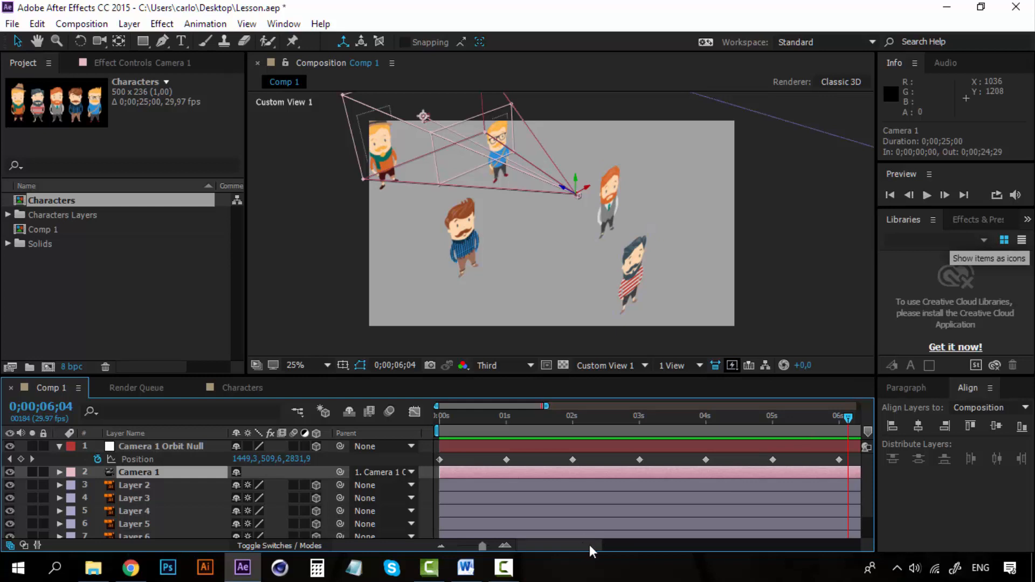
drag(589, 544, 641, 544)
drag(622, 416, 782, 411)
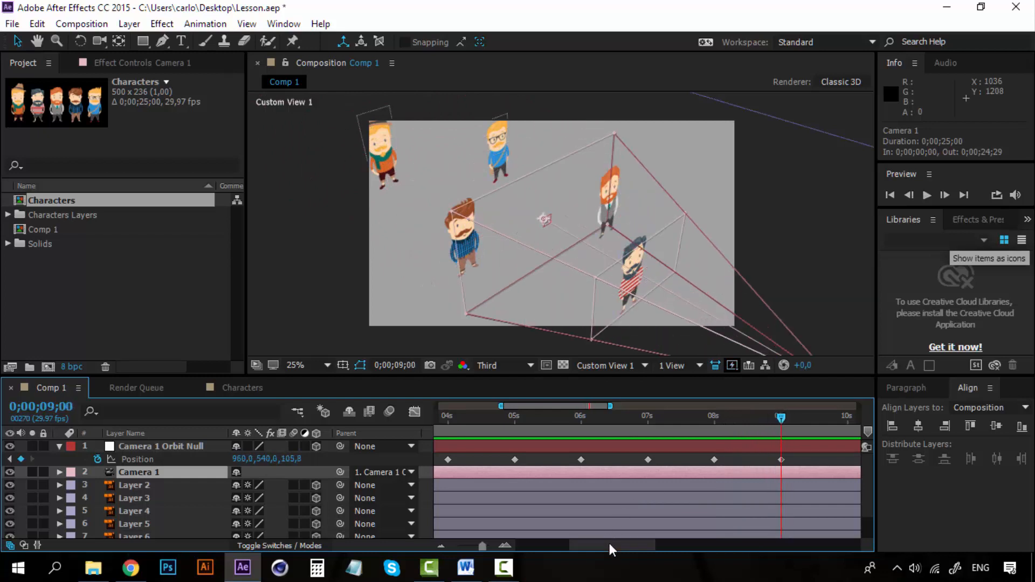
Step: Return to the Active Camera view and preview the whole camera animation from 0 seconds
drag(609, 545, 525, 546)
drag(503, 422, 411, 418)
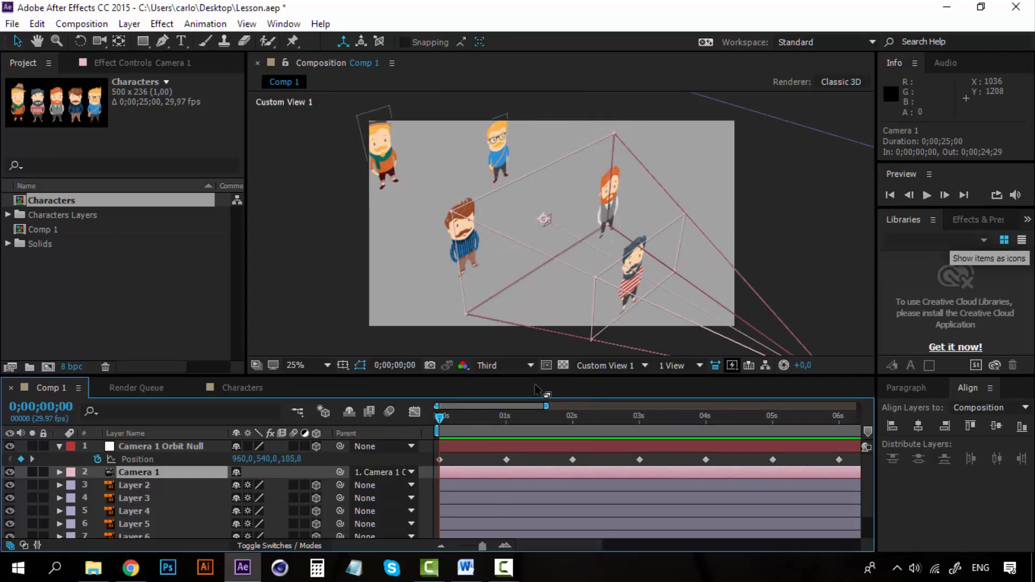
click(625, 365)
click(650, 165)
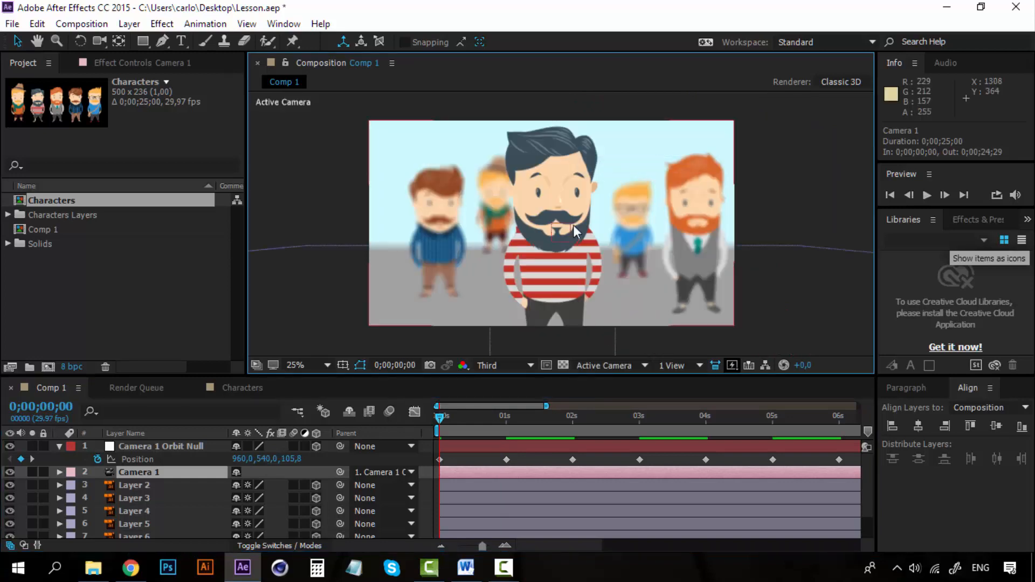
click(581, 386)
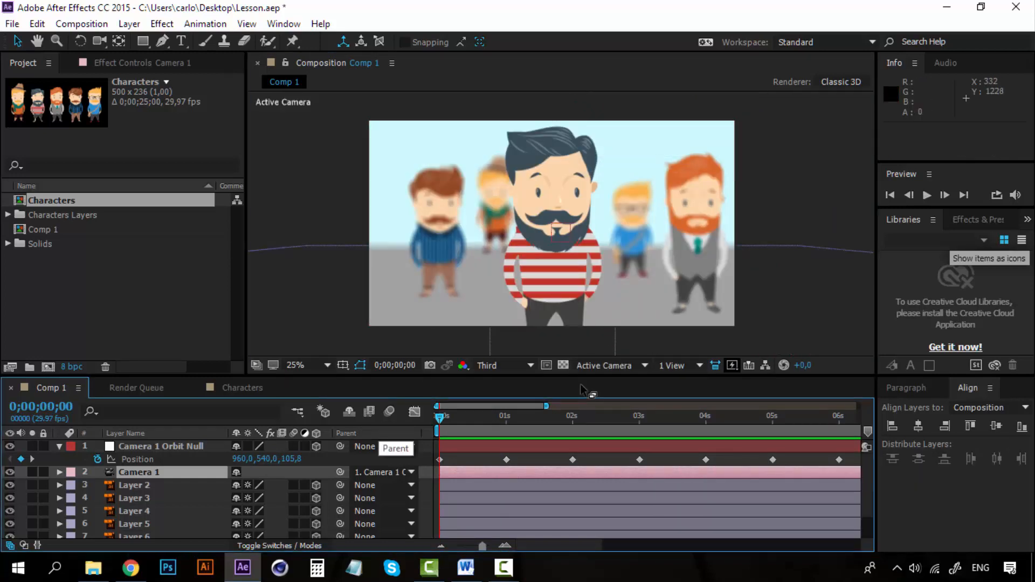
key(space)
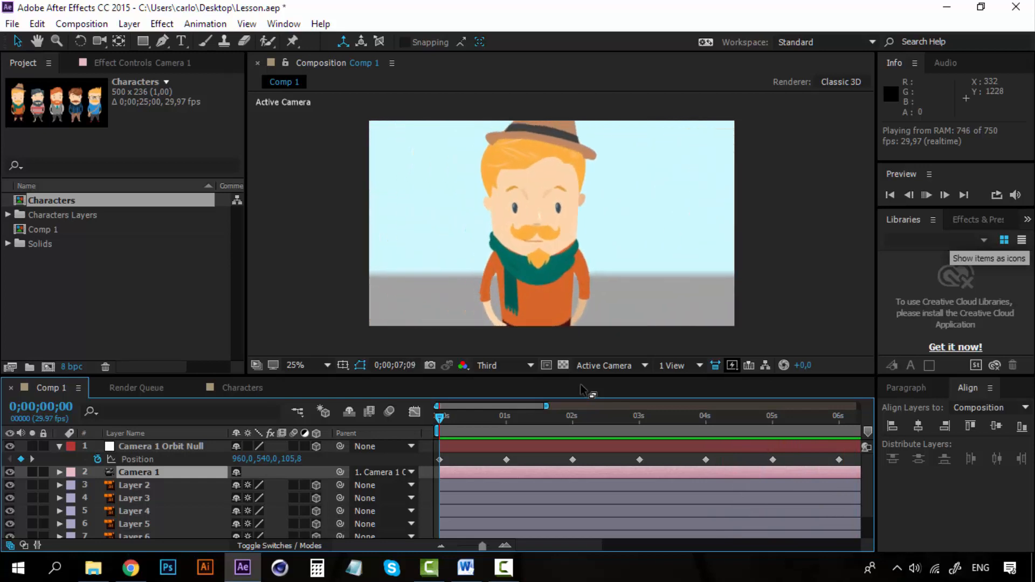
key(space)
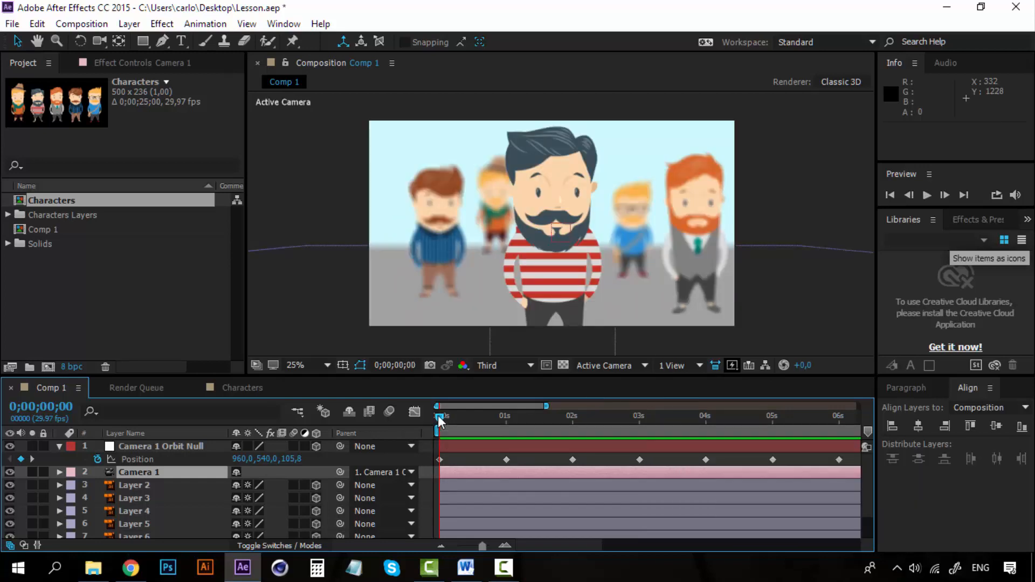
key(space)
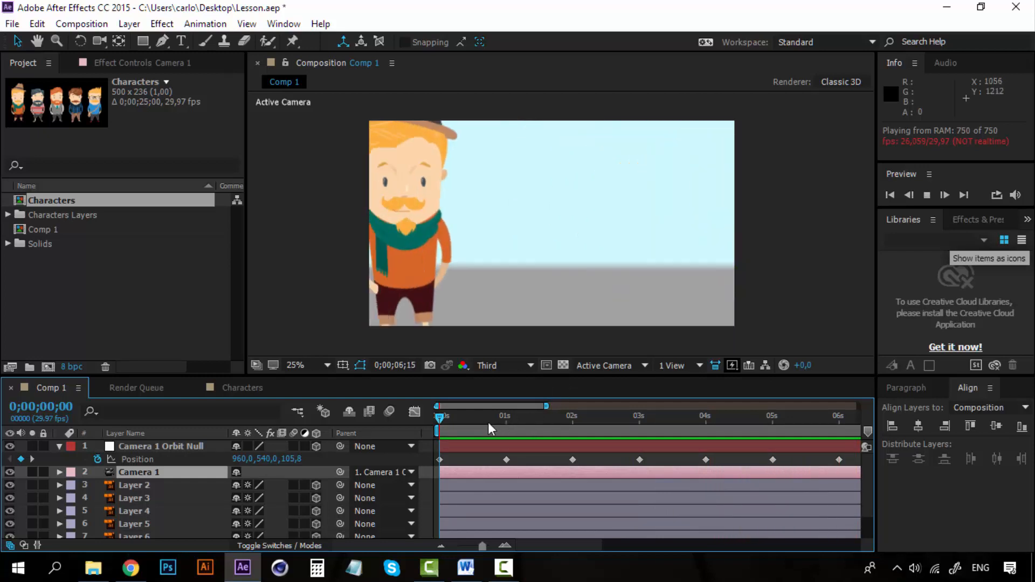
click(438, 419)
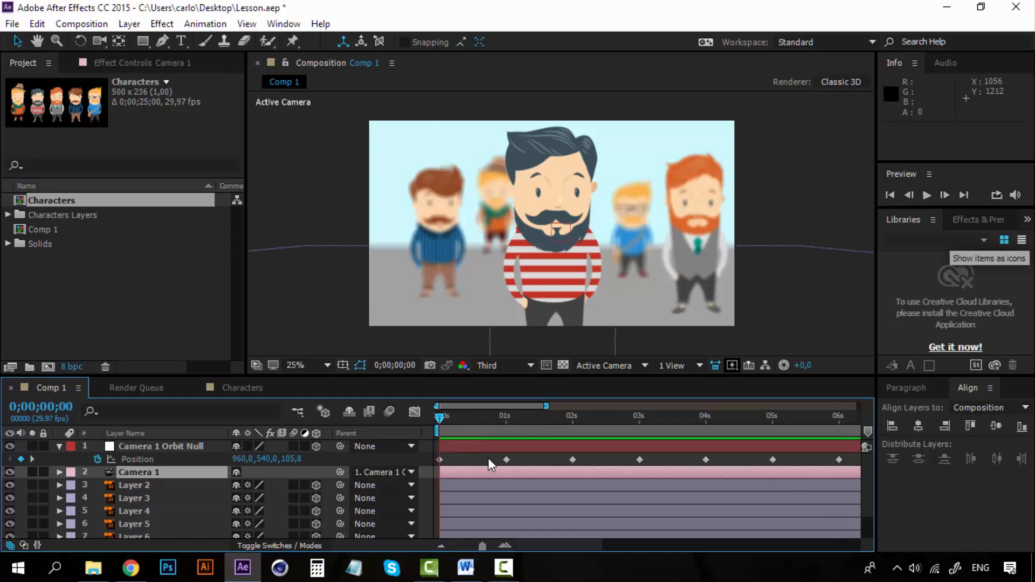
Step: Apply Easy Ease to all the Position keyframes of the Camera 1 Orbit Null
click(500, 459)
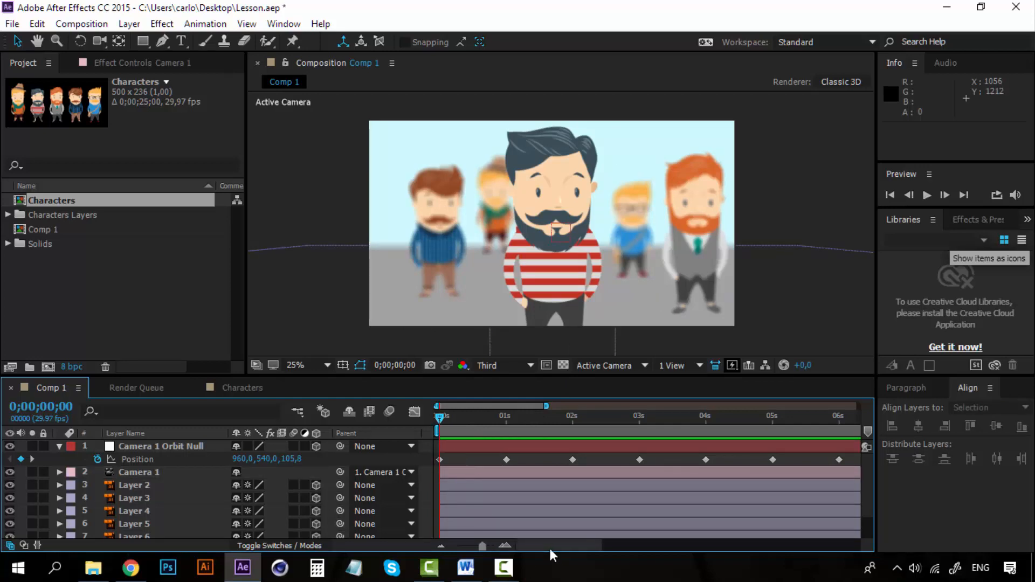
drag(551, 545, 644, 544)
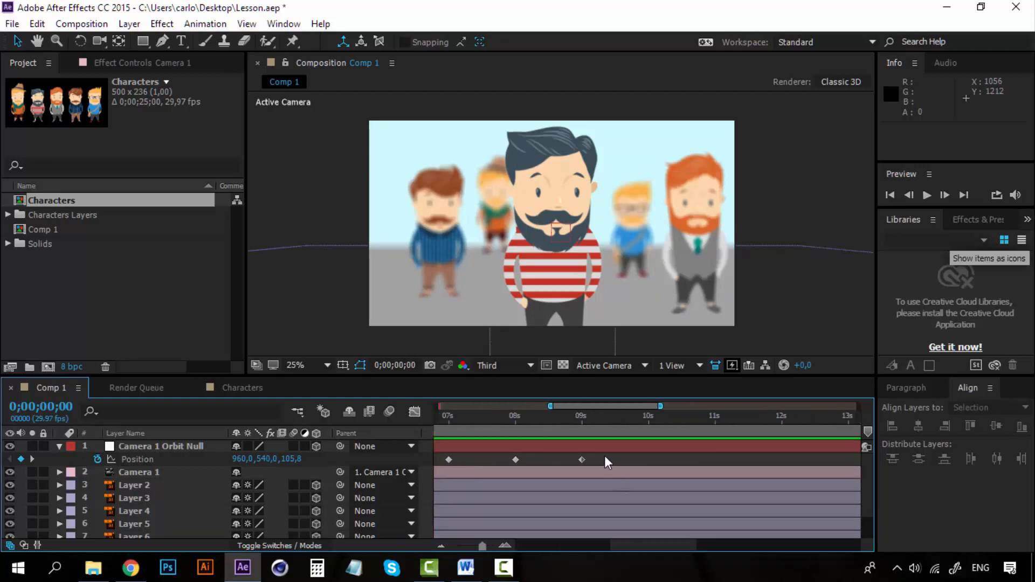
drag(604, 456, 374, 468)
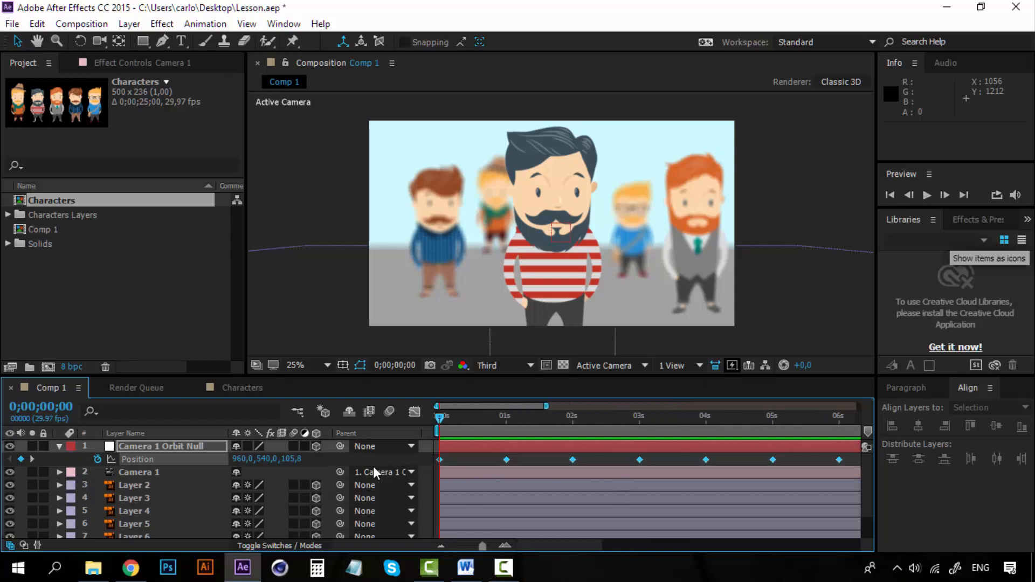
right_click(573, 460)
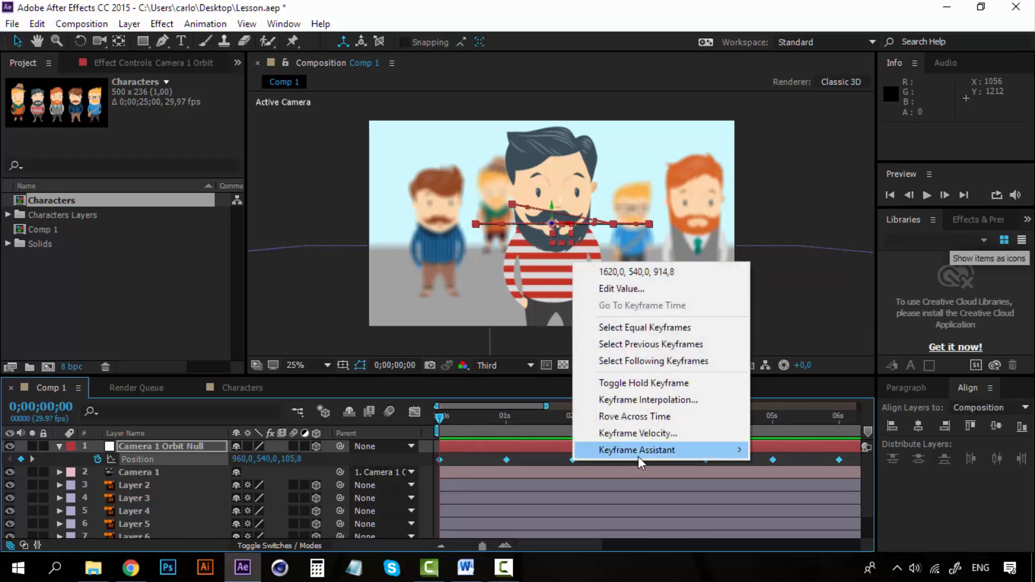
mouse_move(660, 455)
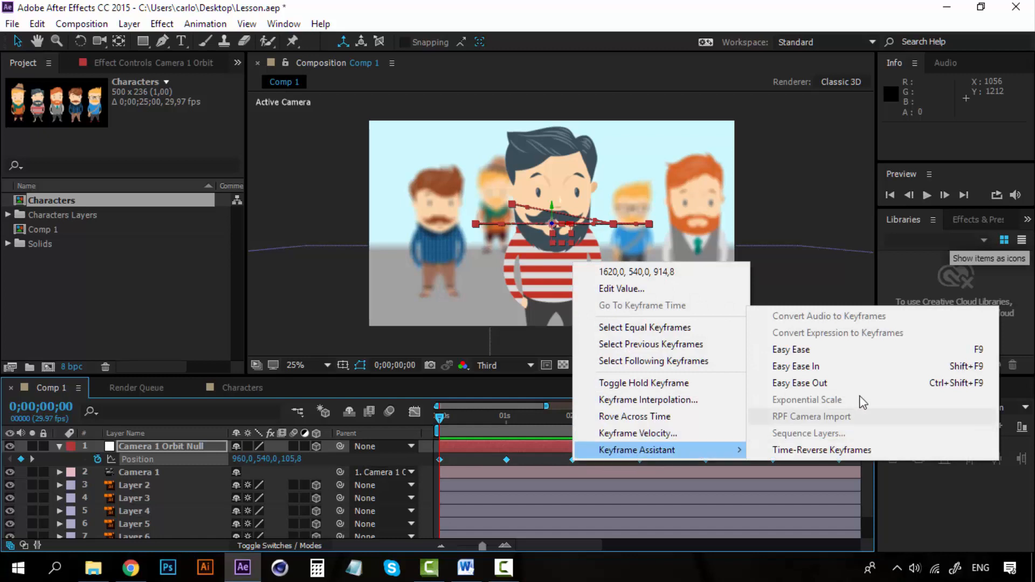
click(826, 350)
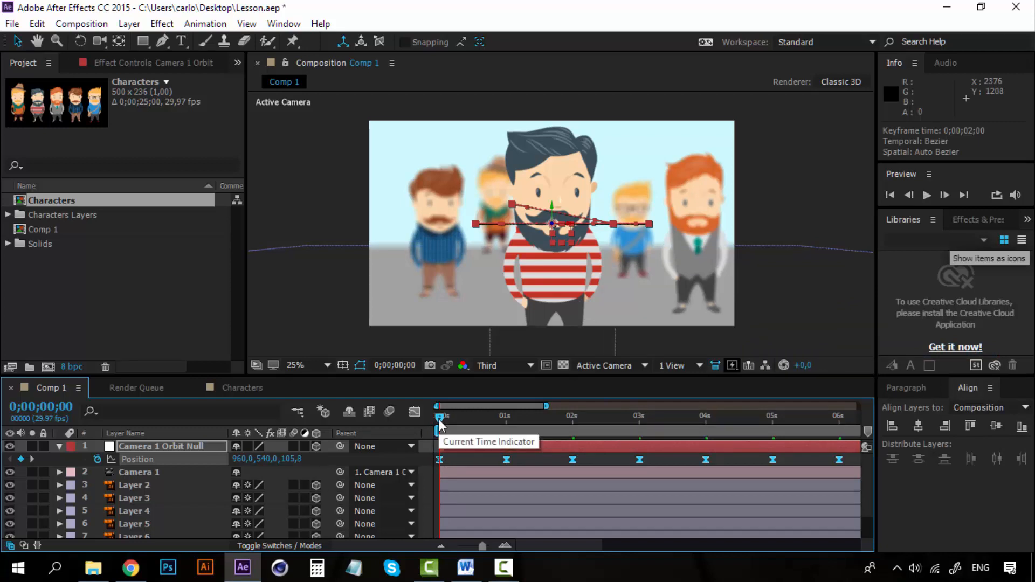
Step: Preview the eased camera animation from the start of the composition
key(space)
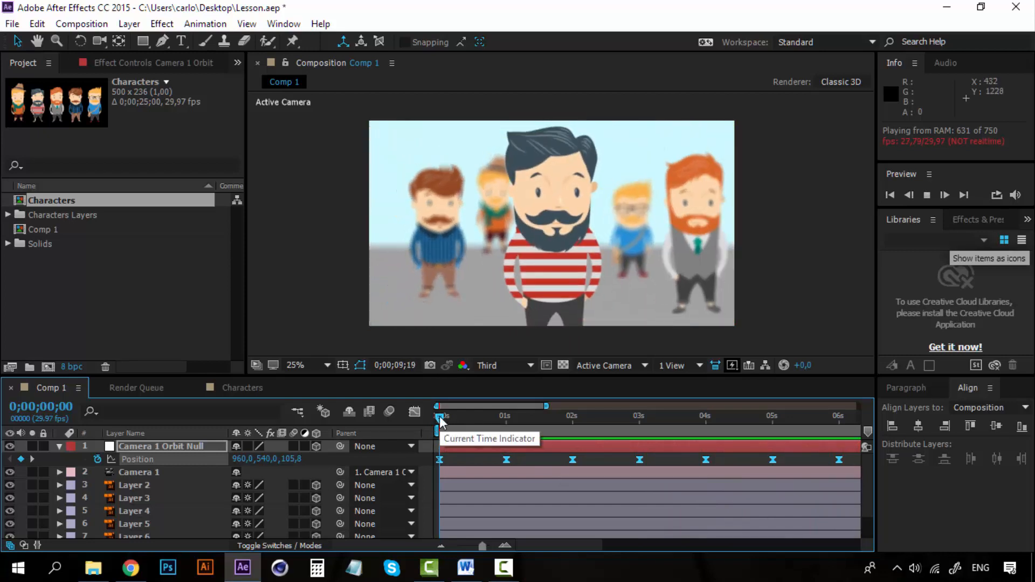
key(space)
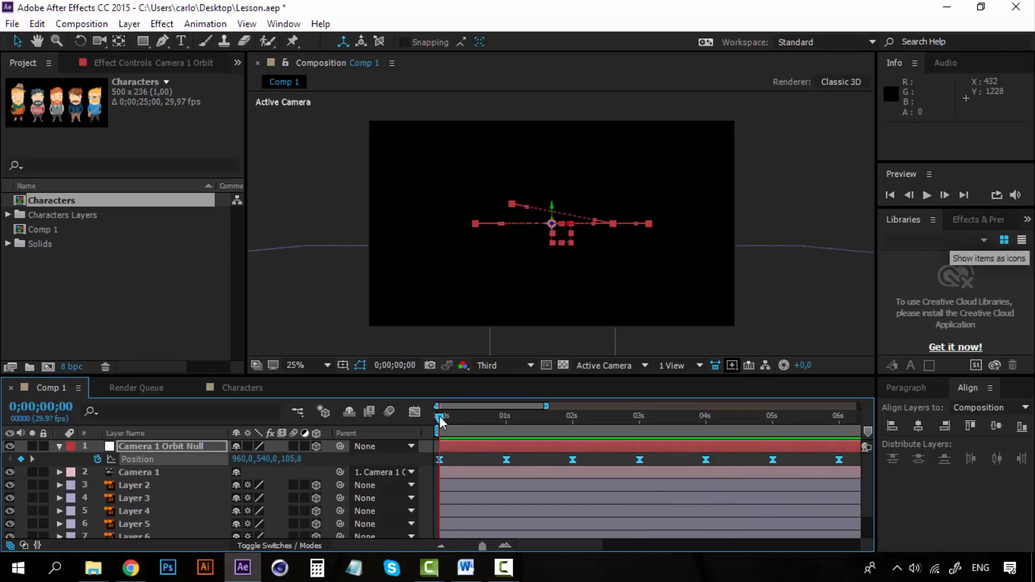
key(space)
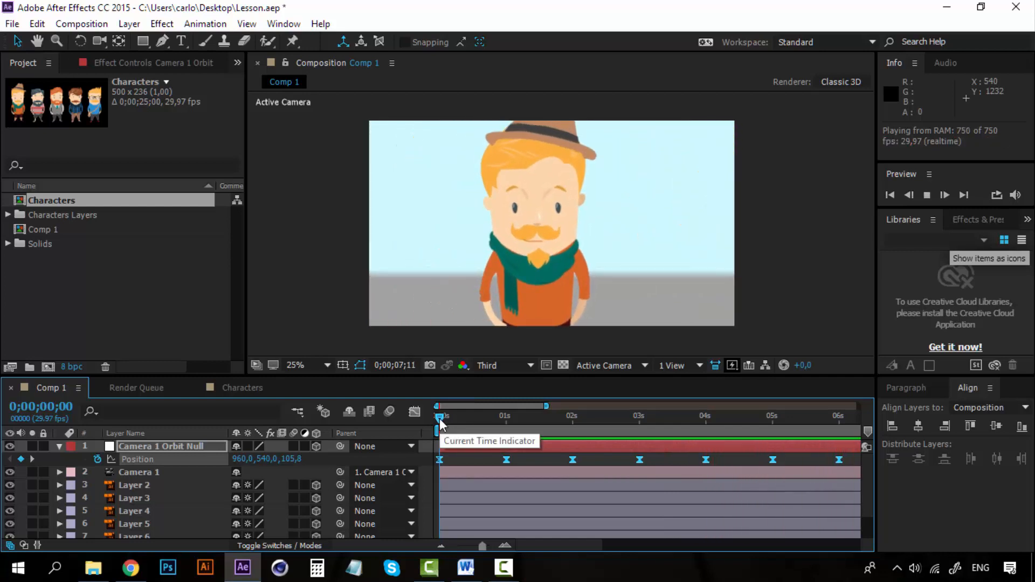
key(space)
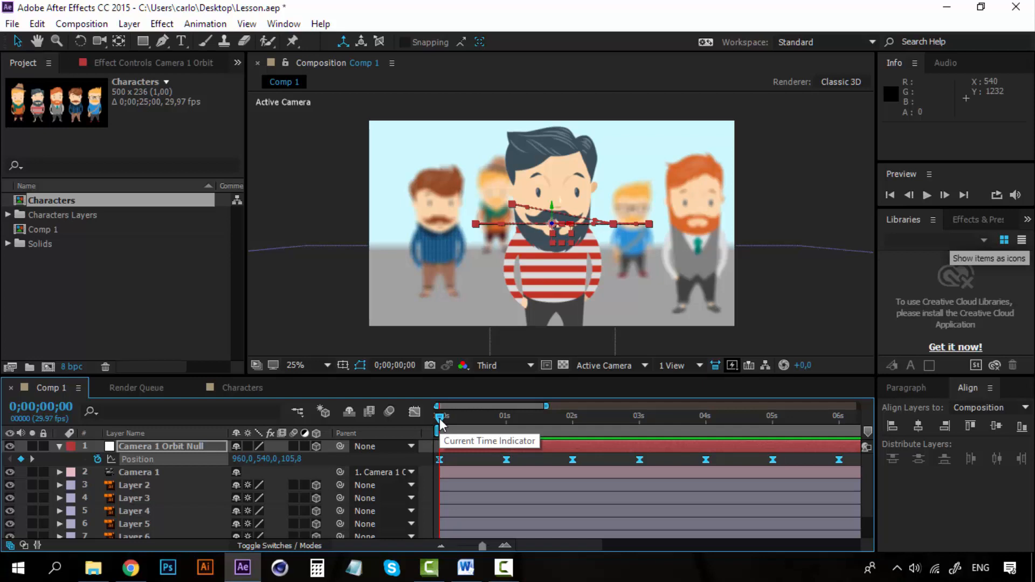
Step: Show the Camera 1 Orbit Null's motion path in Custom View 1
click(619, 366)
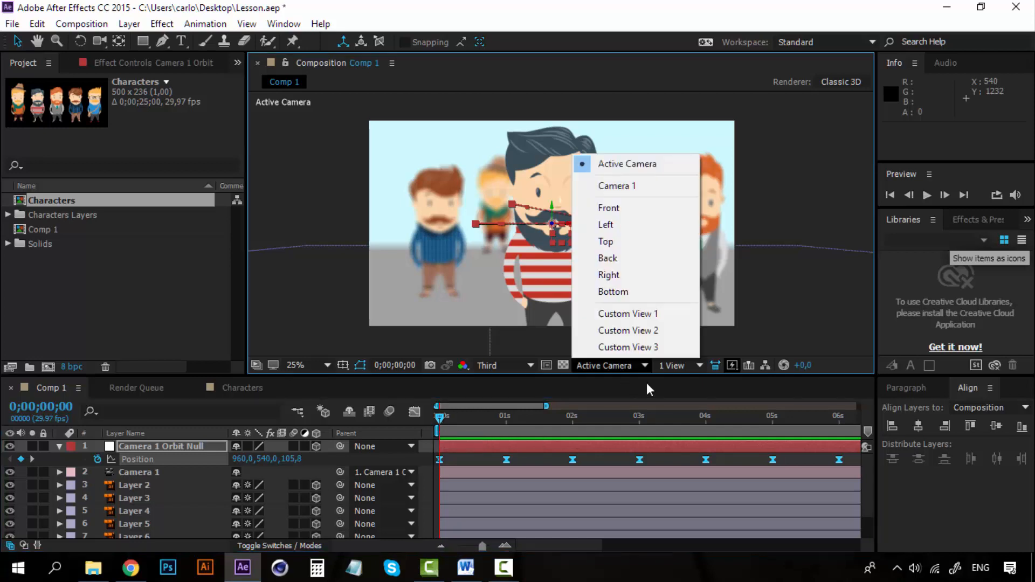
click(630, 314)
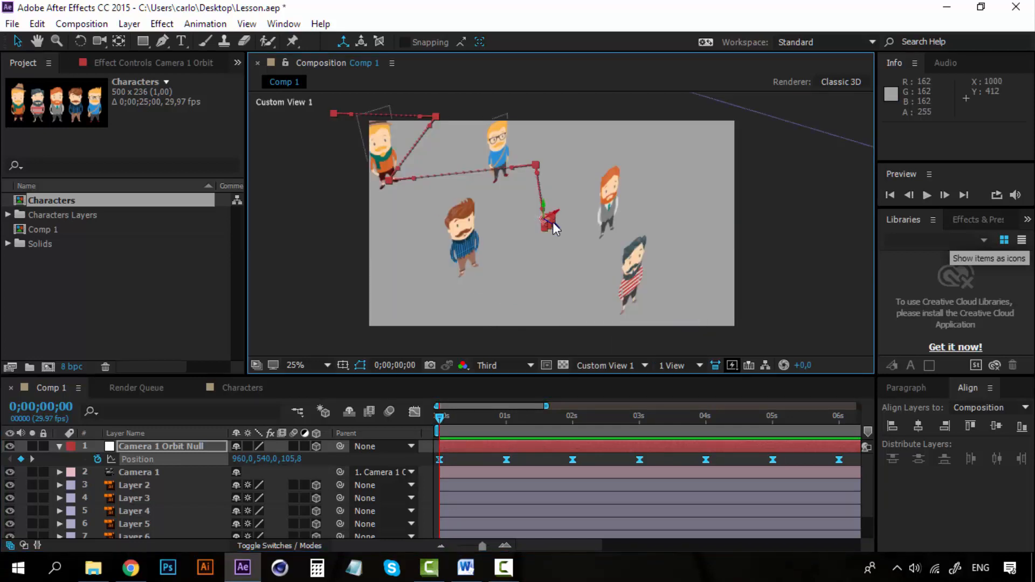